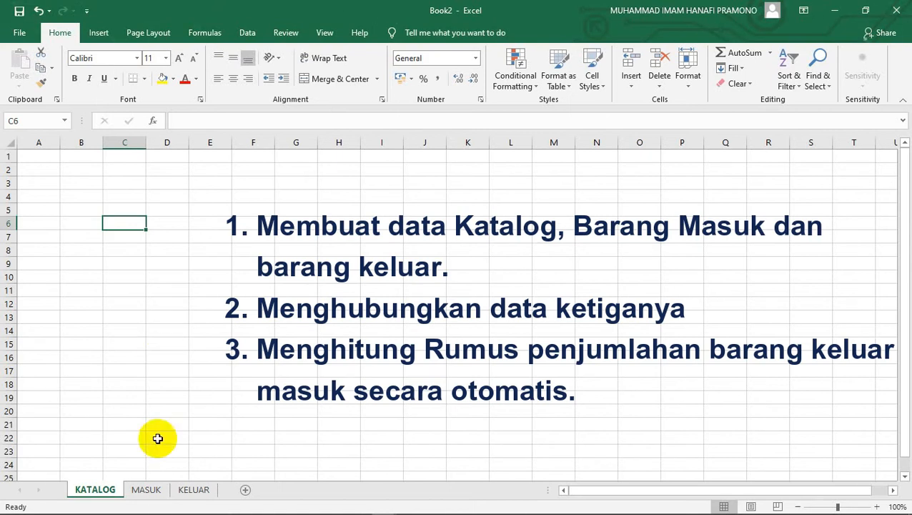
- Look through the empty KATALOG, MASUK and KELUAR sheets, finishing on KATALOG
left_click(140, 489)
left_click(185, 490)
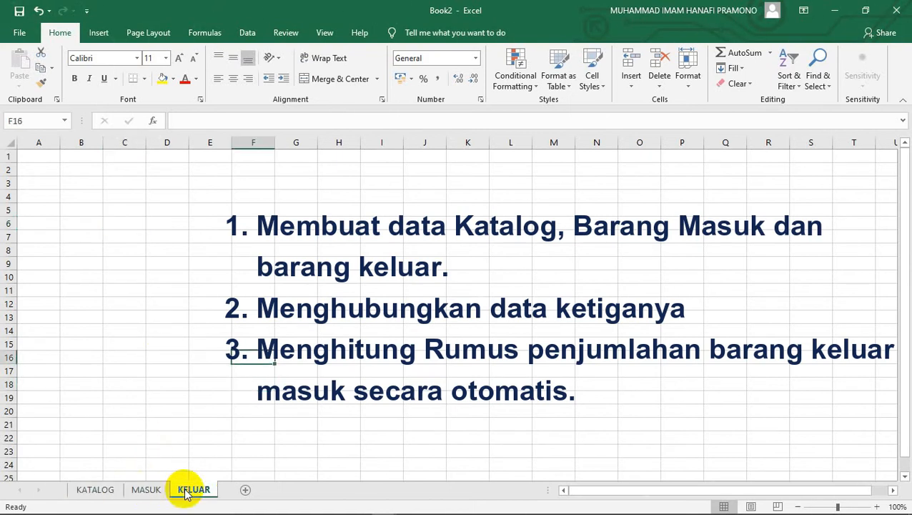
left_click(146, 489)
left_click(104, 490)
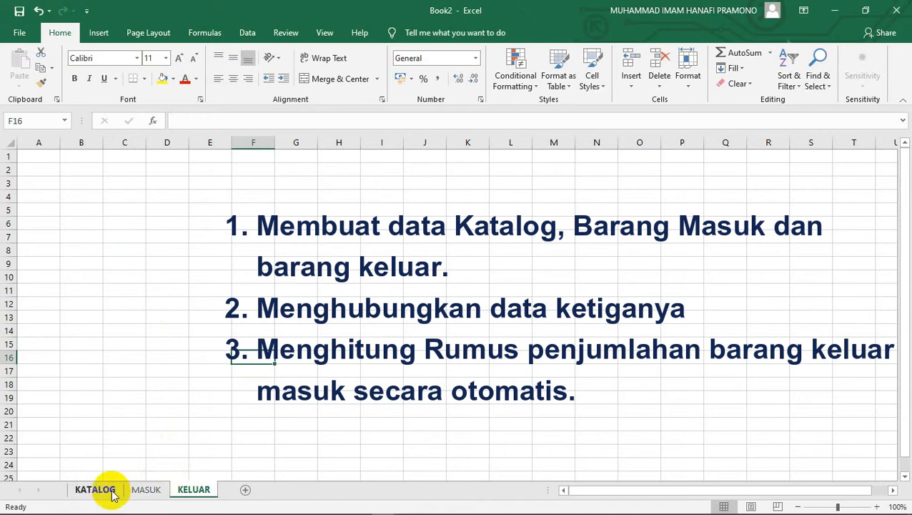
left_click(146, 491)
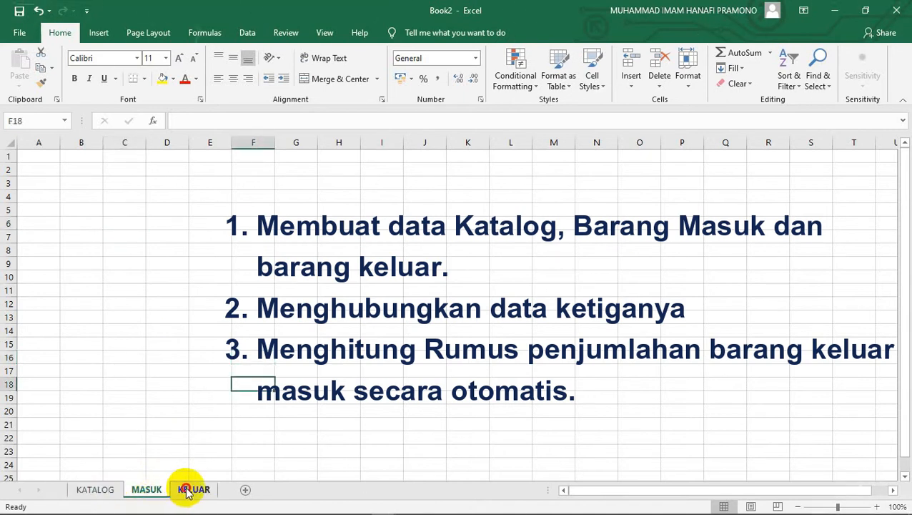
left_click(188, 491)
left_click(95, 493)
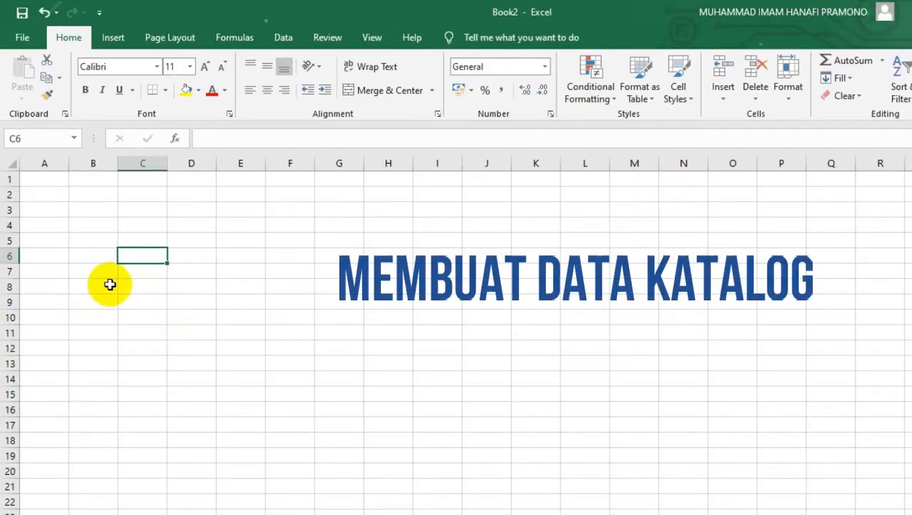
- Enter the headers KODE BARANG in B6 and NAMA BARANG in C6 of the KATALOG sheet
left_click(109, 254)
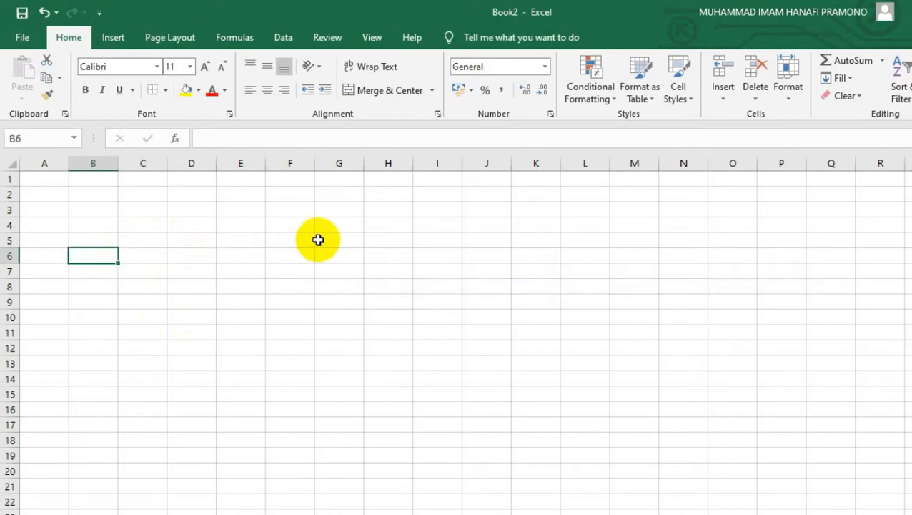
type("KODE")
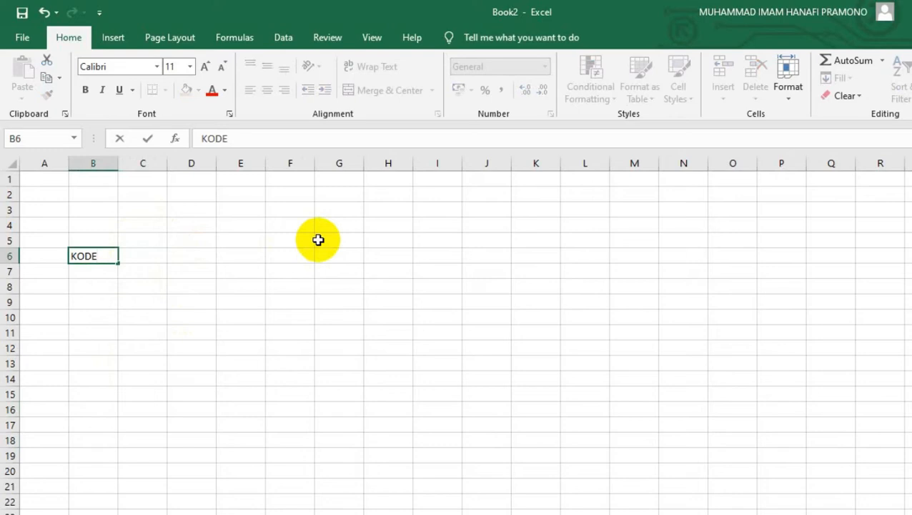
type(" BARANG")
key("Tab")
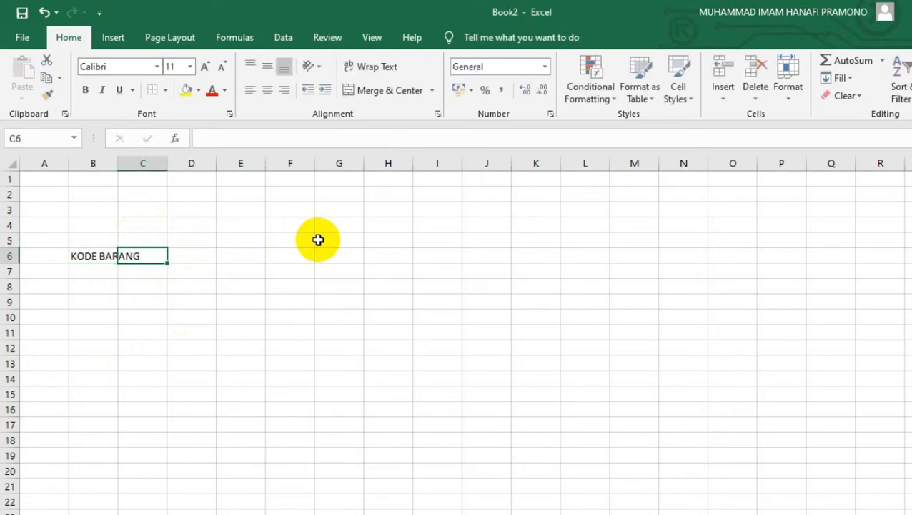
type("NAMA")
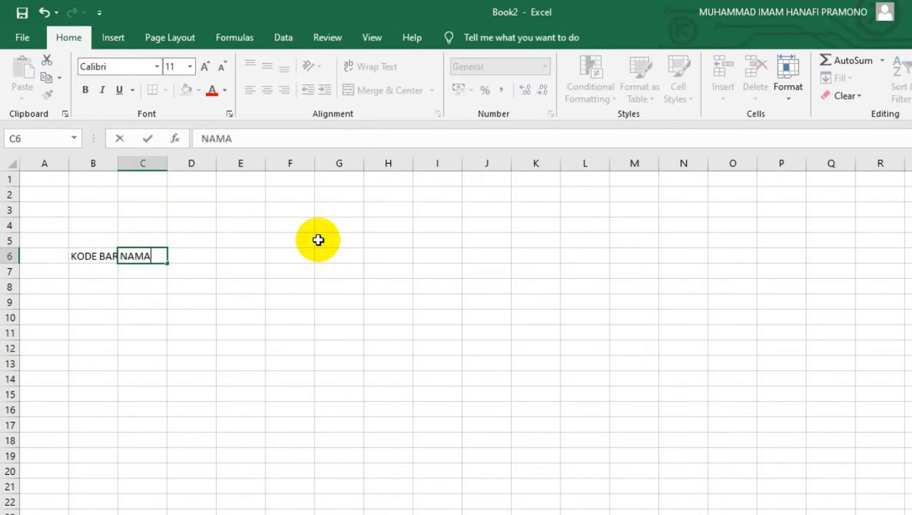
type(" BARANG")
key("Tab")
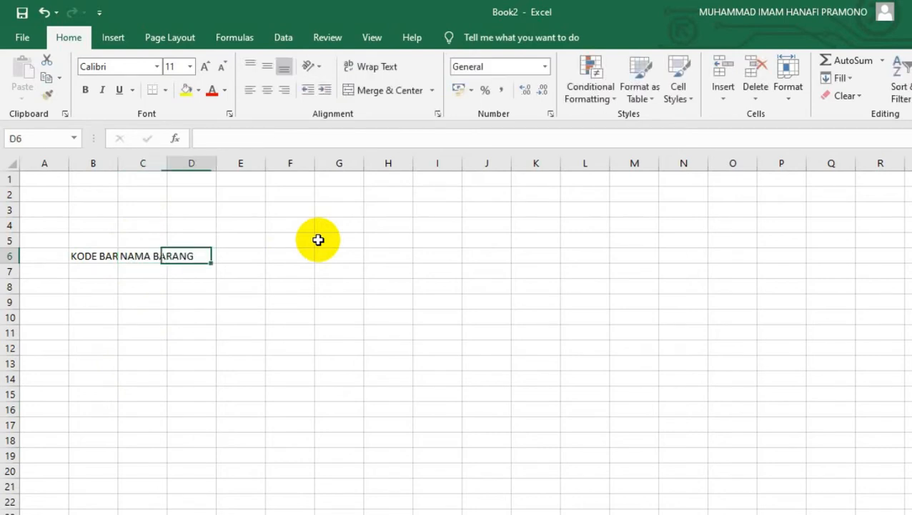
- Continue the header row with STOK BARANG, MASUK, KELUAR and STOK AKHIR in cells D6 to G6
type("STOK BARANG")
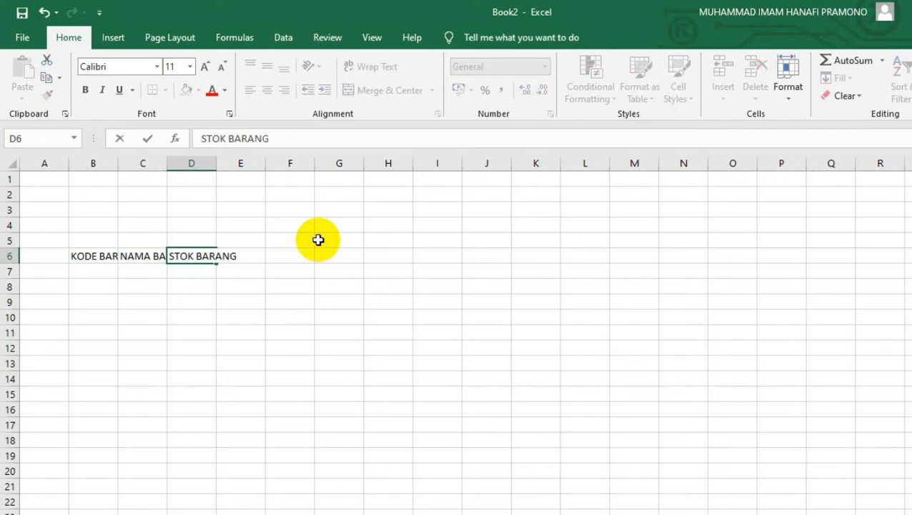
key("Tab")
type("MASUK")
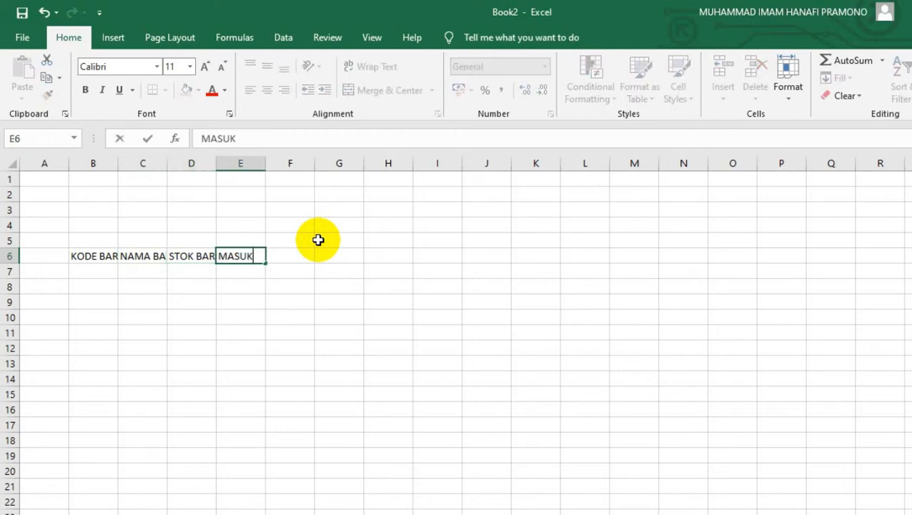
key("Tab")
type("KE")
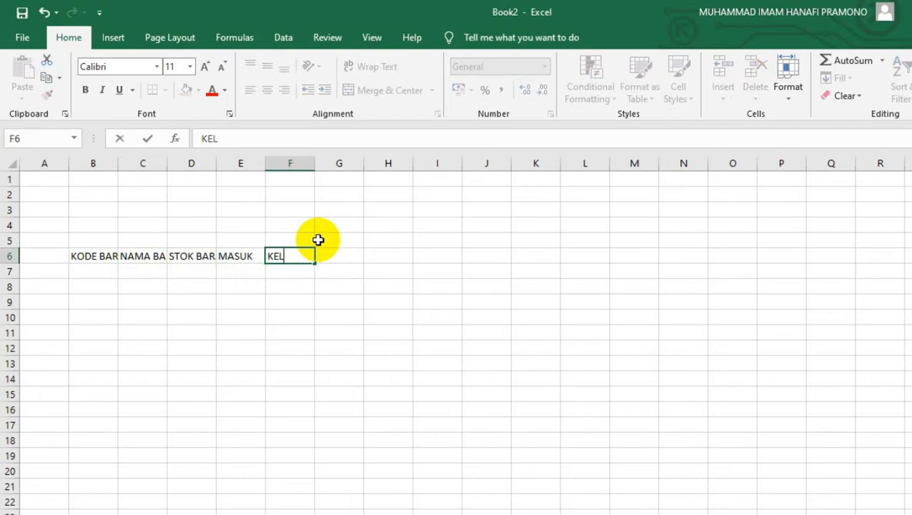
type("LUAR")
key("Tab")
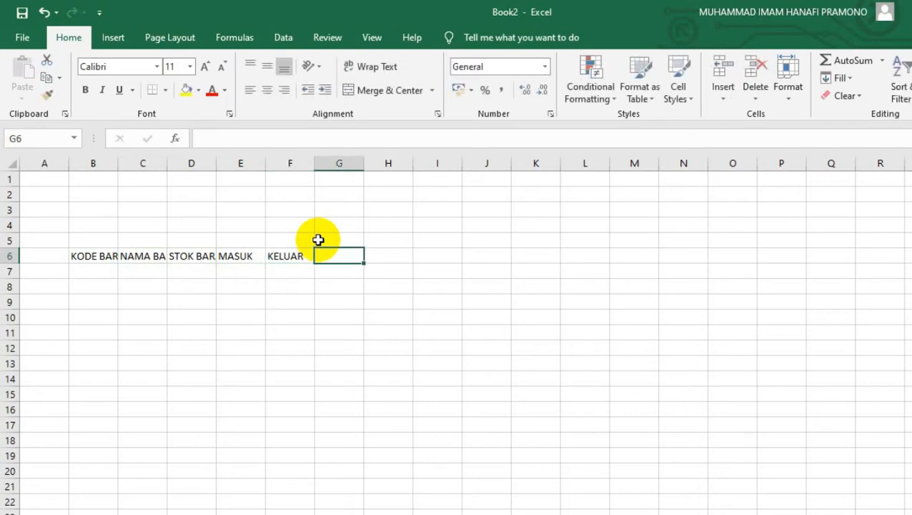
type("STOK AKHIR")
key("Return")
- Merge and center cells B4:G4 and enter the title KATALOG BARANG in them
key("shift+Down")
left_click_drag(93, 226, 343, 226)
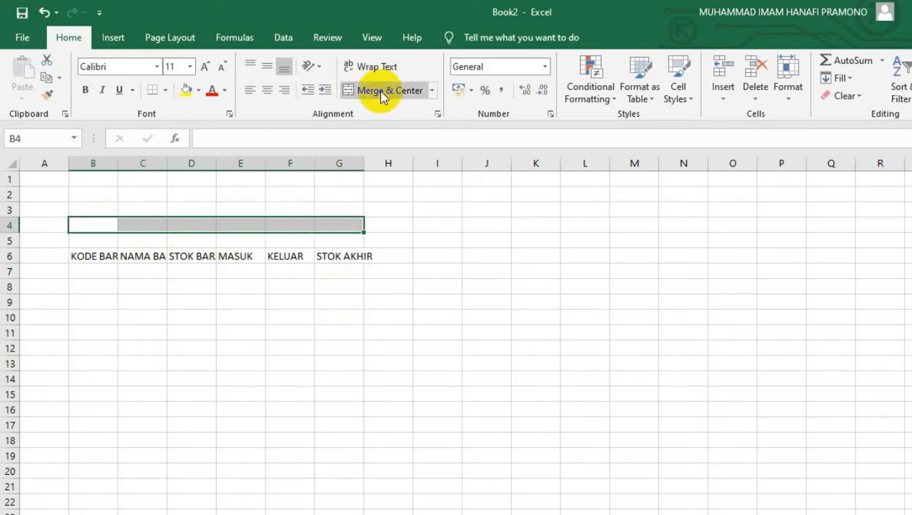
left_click(381, 91)
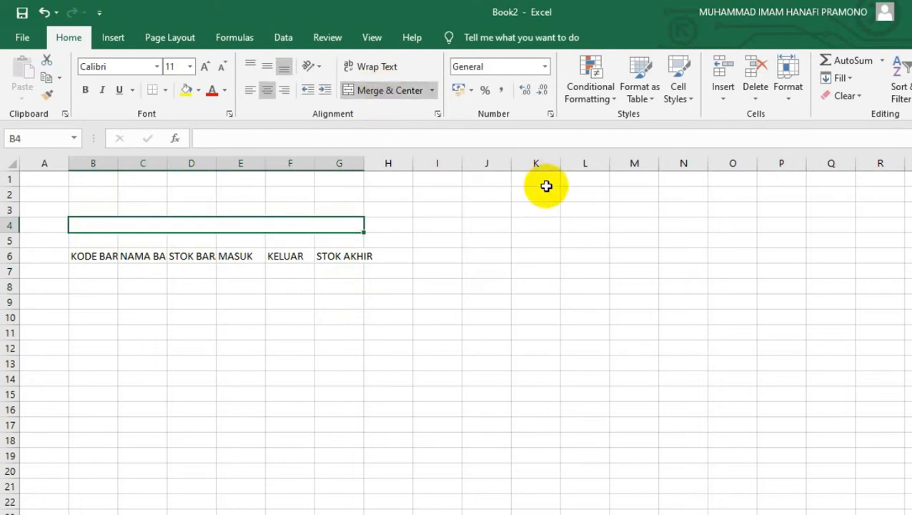
type("KATALOG")
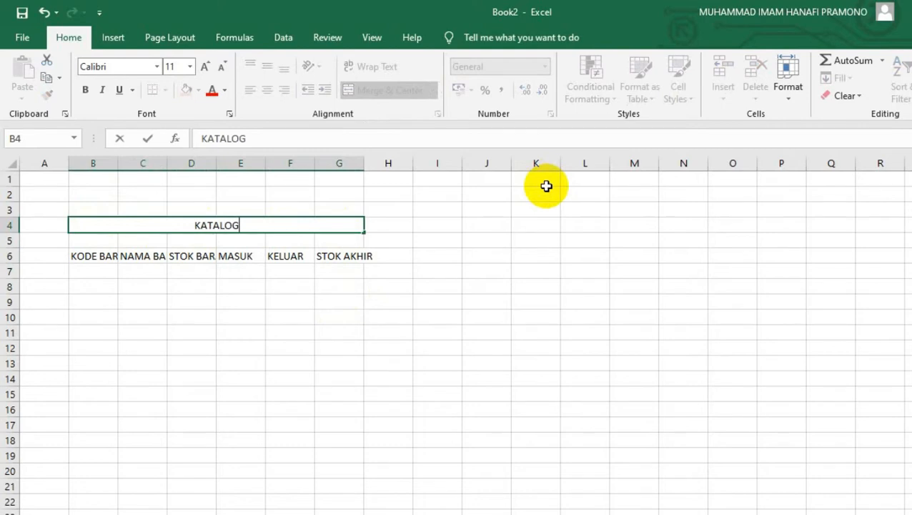
type(" BARANG")
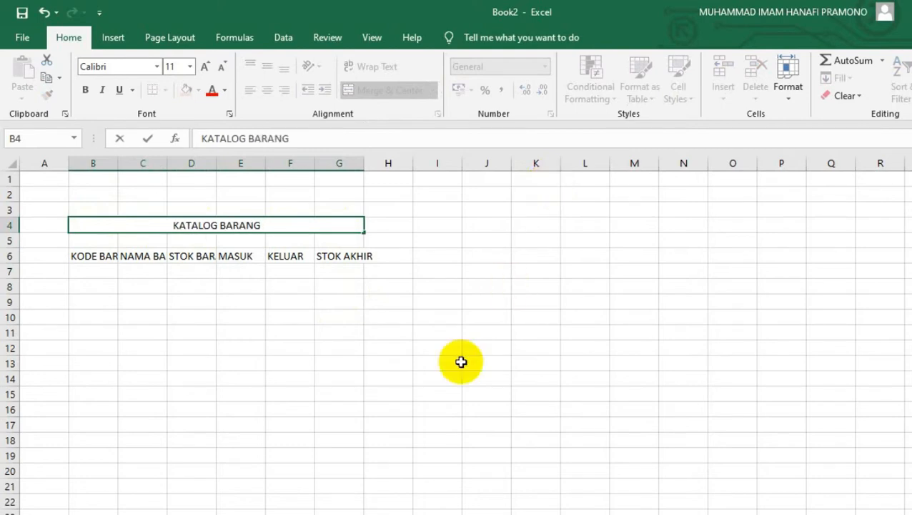
left_click(457, 363)
- AutoFit the widths of columns B to G to their contents
left_click_drag(89, 161, 348, 162)
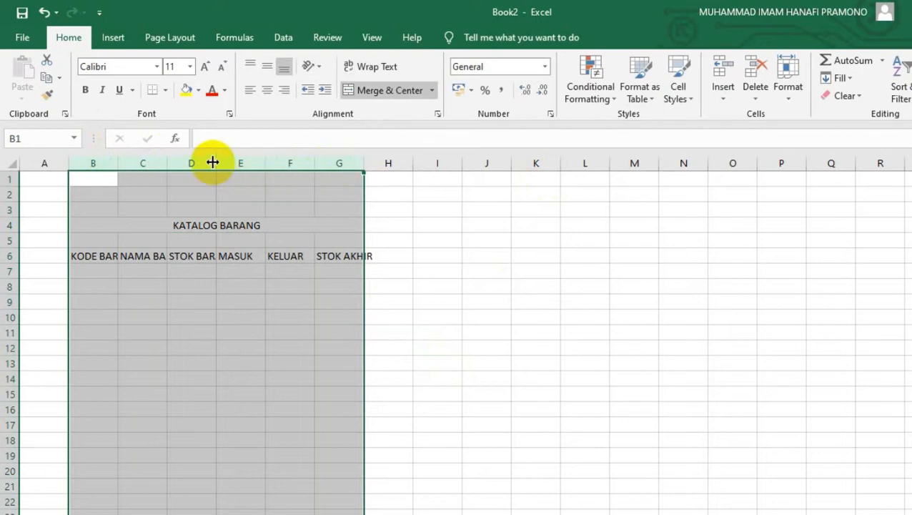
double_click(216, 163)
left_click(501, 300)
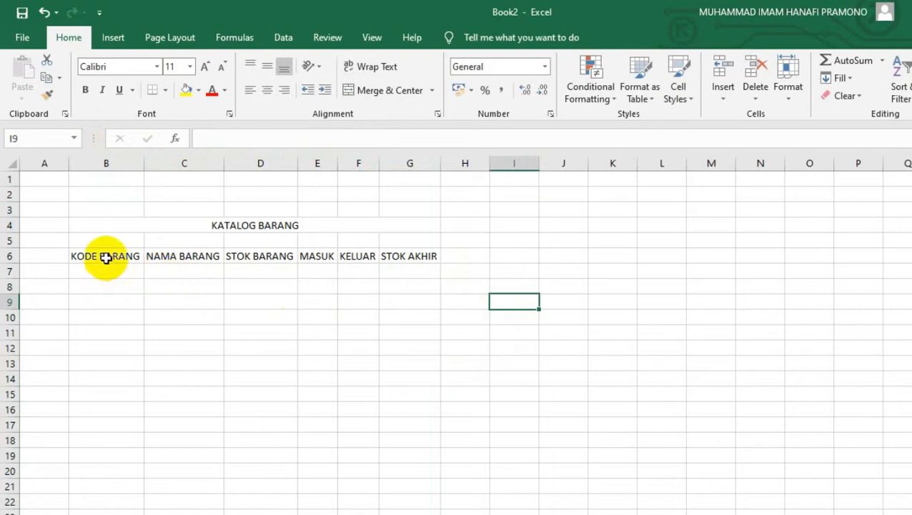
- Turn the header range B6:G6 into a table, specifying that it has headers
left_click_drag(106, 258, 414, 257)
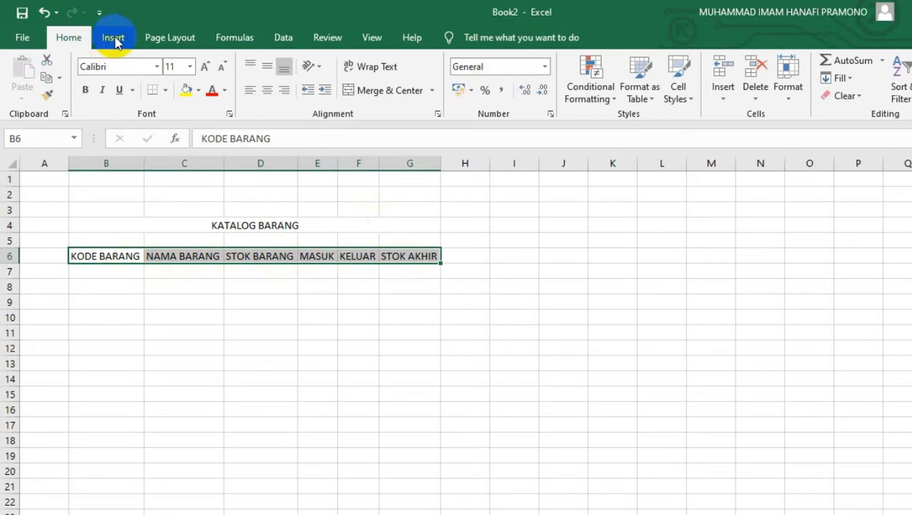
left_click(237, 282)
left_click_drag(98, 255, 396, 261)
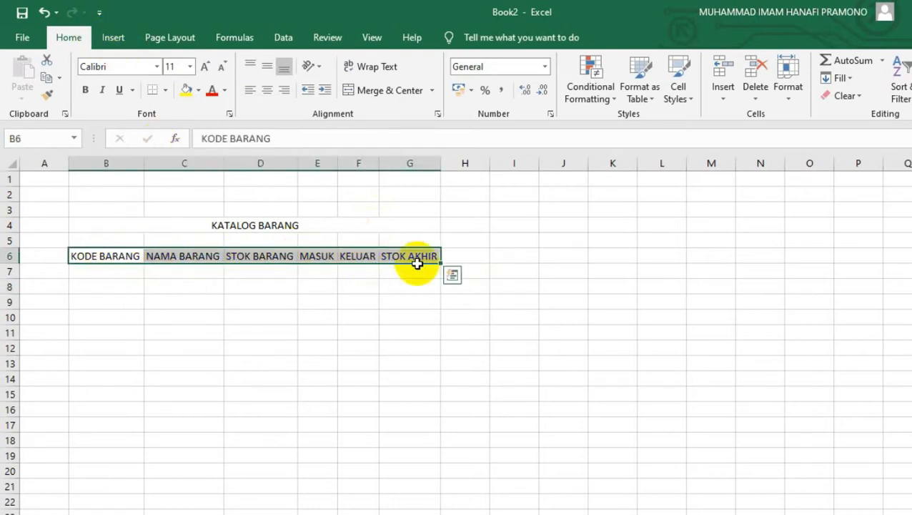
left_click(117, 40)
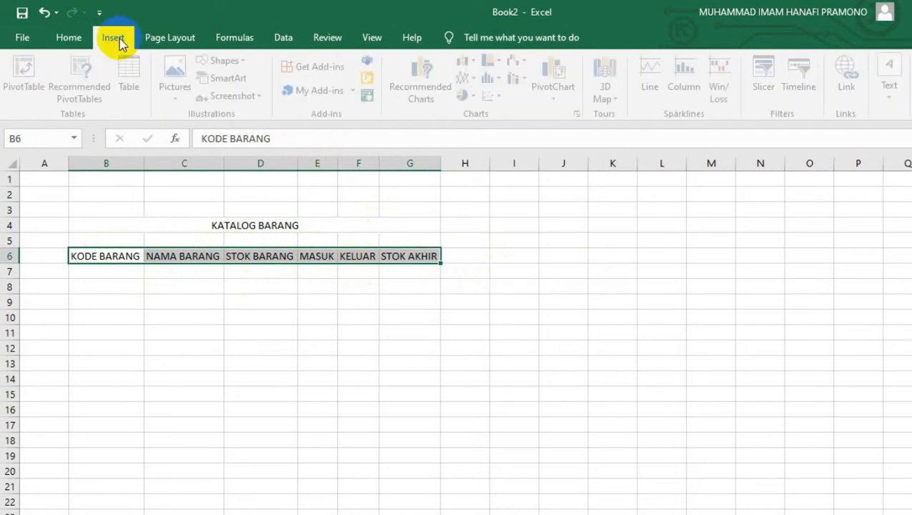
left_click(135, 88)
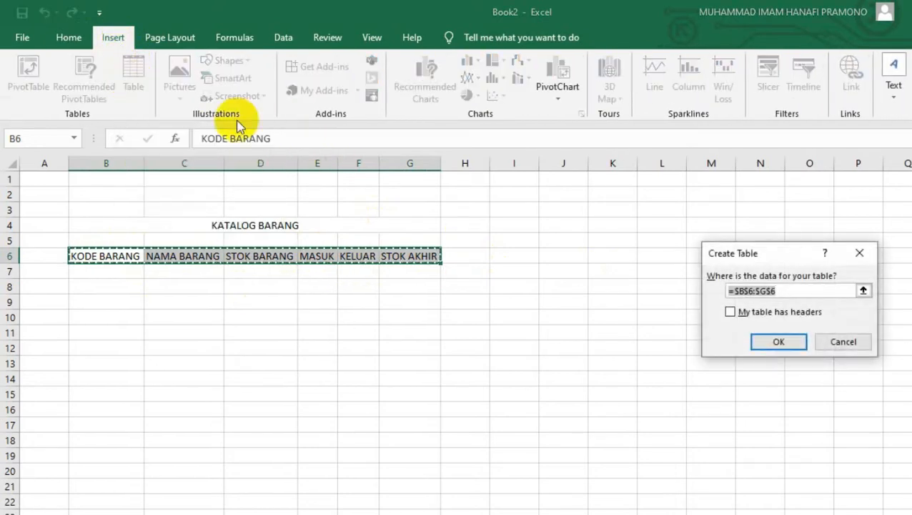
left_click(730, 313)
left_click(768, 342)
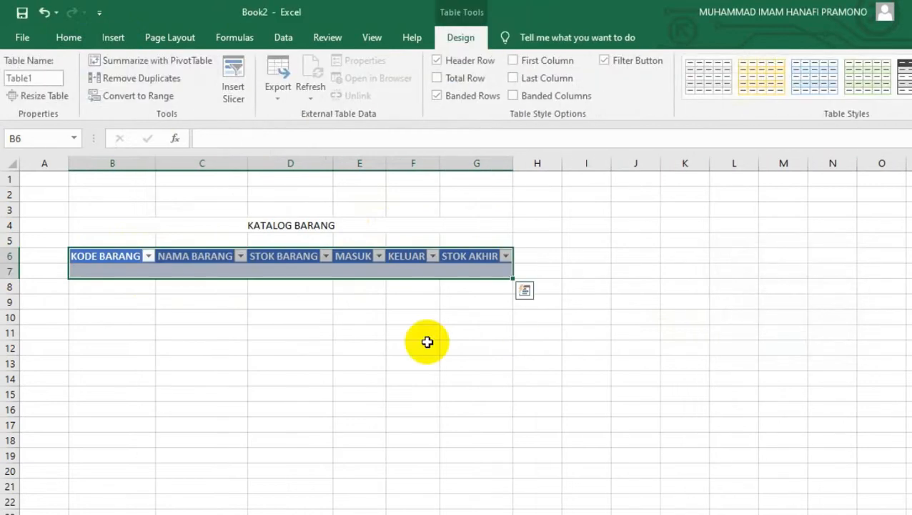
scroll(427, 342, "down", 2)
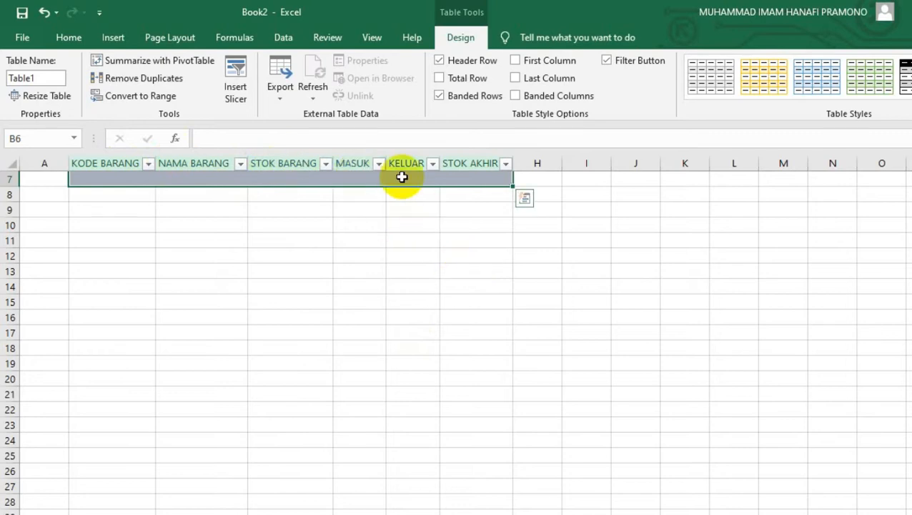
scroll(406, 196, "up", 2)
left_click(414, 359)
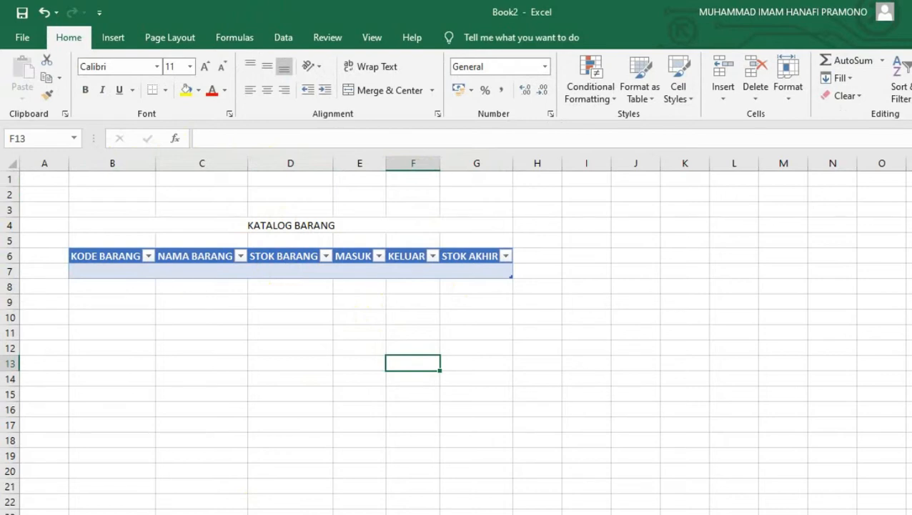
- On the MASUK sheet, enter the headers TANGGAL, KODE BARANG, NAMA BARANG and JUMLAH MASUK in cells B5 to E5
left_click(151, 486)
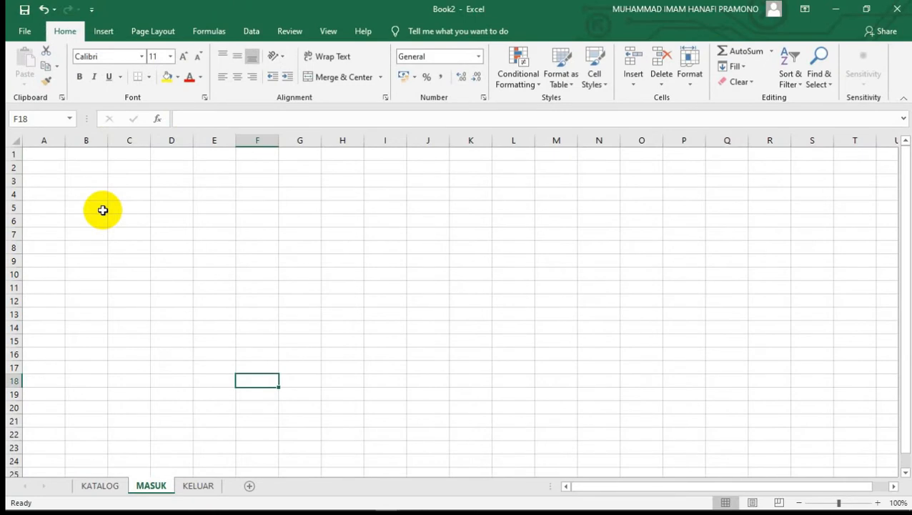
left_click(103, 210)
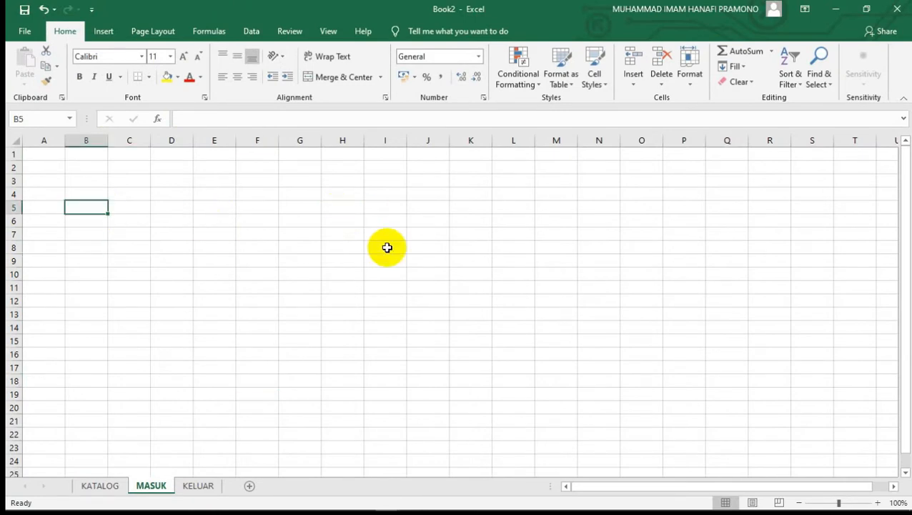
type("TANGGAL")
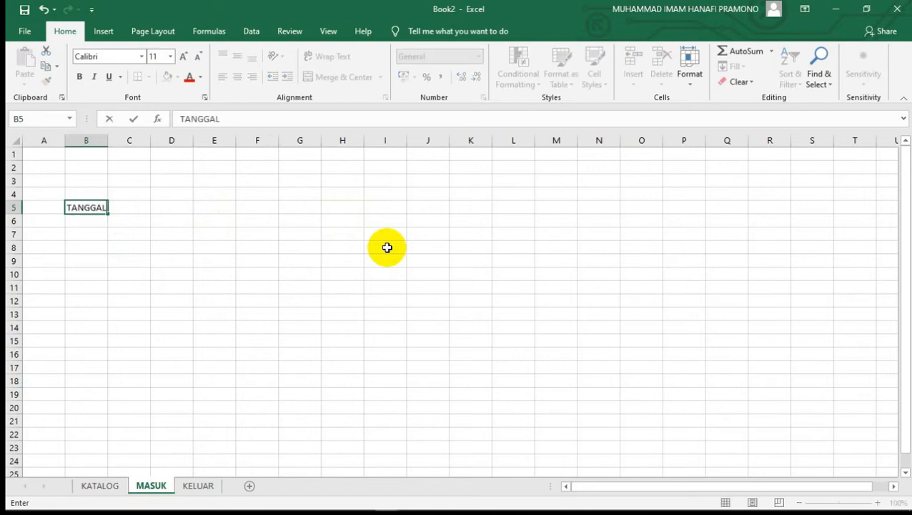
key("Tab")
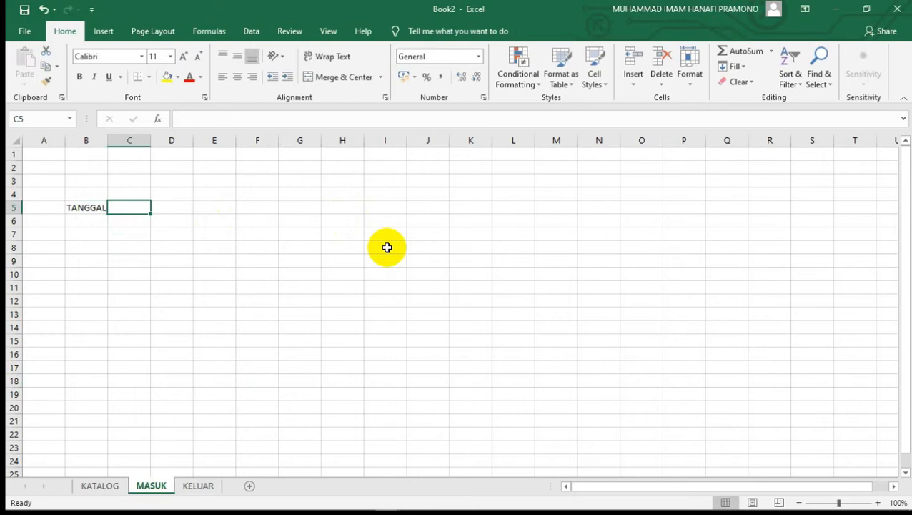
type("KO")
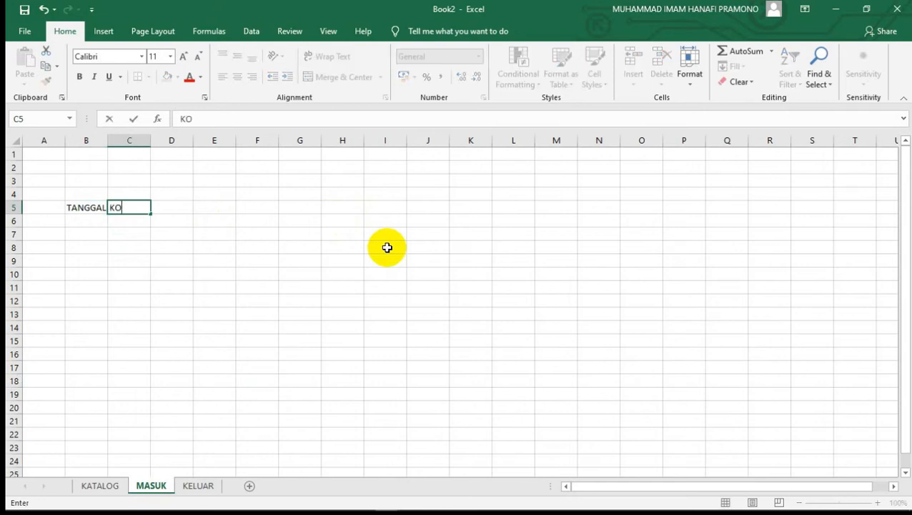
type("DE BARANG")
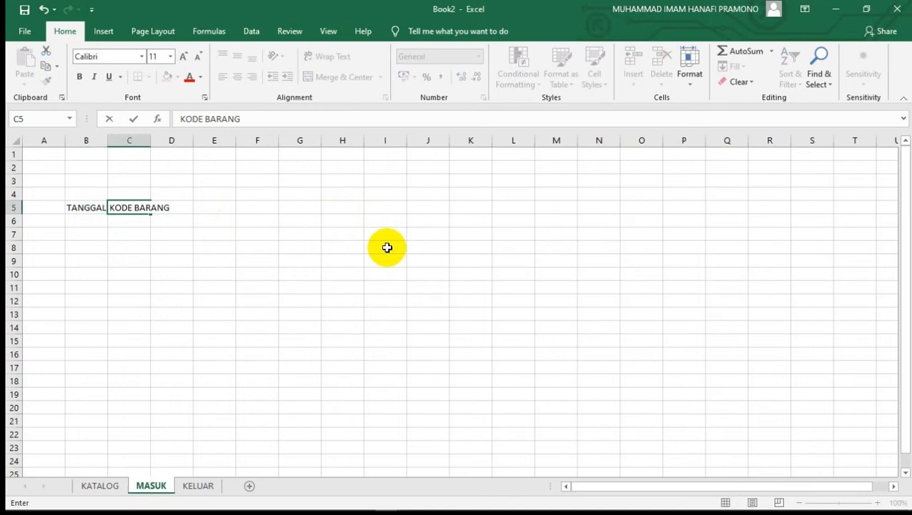
key("Tab")
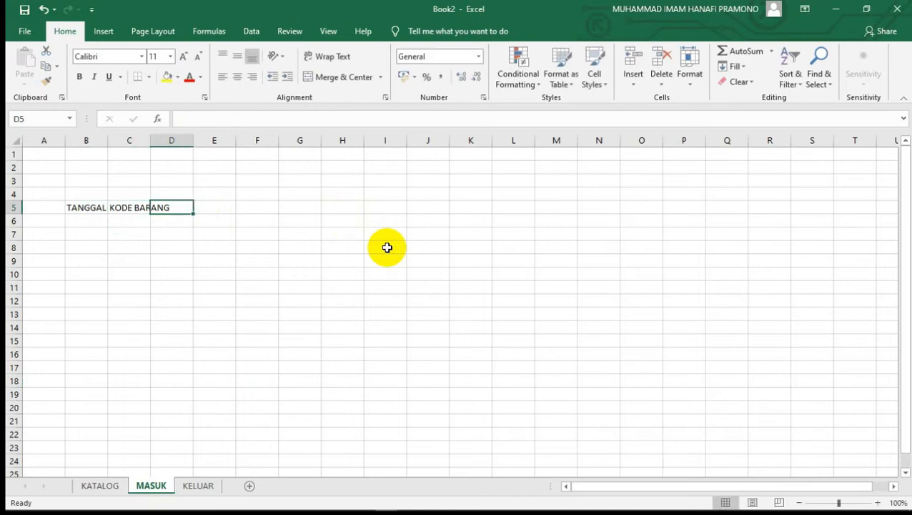
type("NAMA BARANG")
key("Tab")
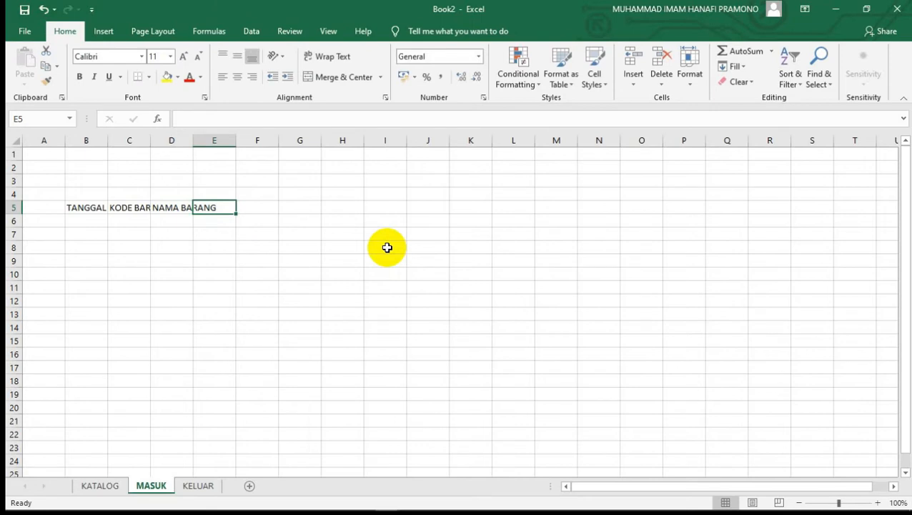
type("JUML")
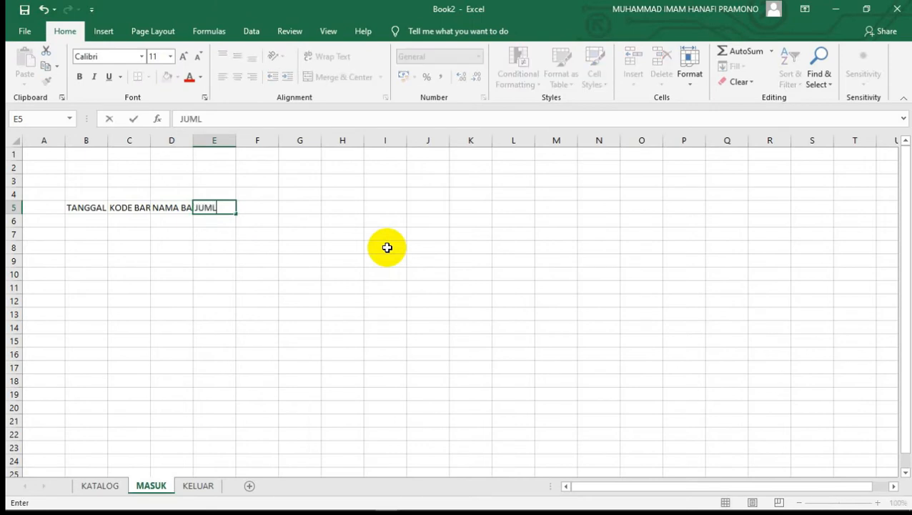
type("AH MASUK")
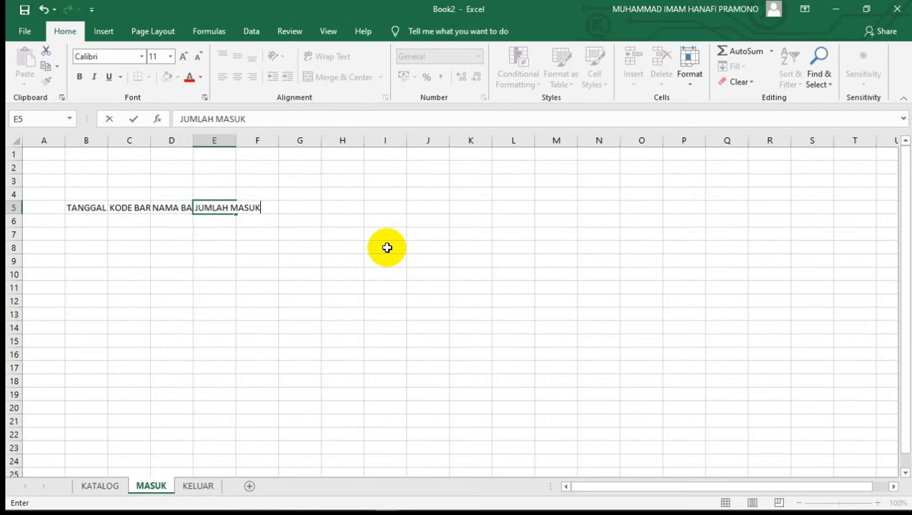
left_click(387, 248)
- Merge and center cells B3:E3 on the MASUK sheet and enter the title BARANG MASUK in them
left_click_drag(92, 180, 213, 179)
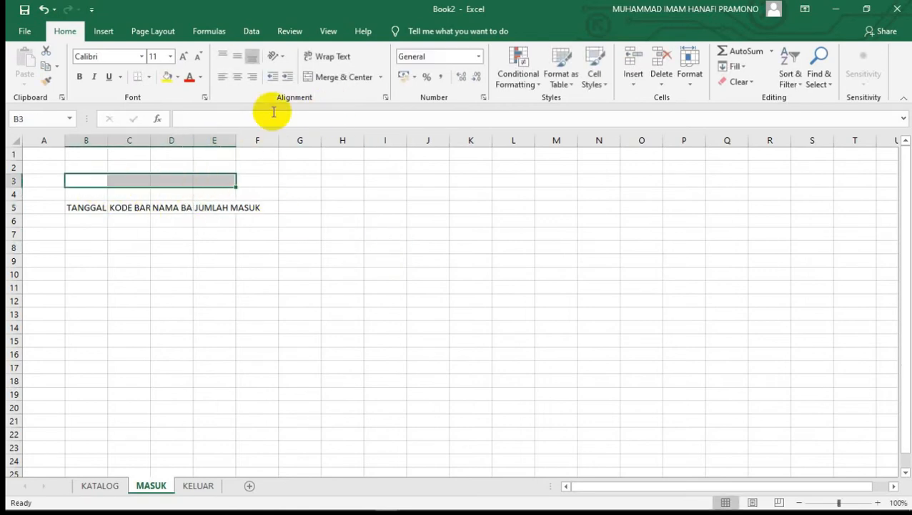
left_click(326, 77)
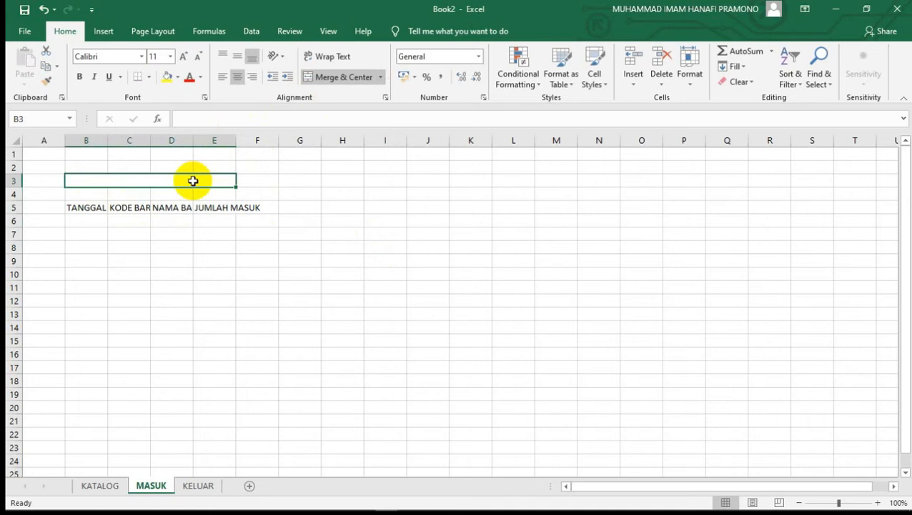
type("BARANG MASUK")
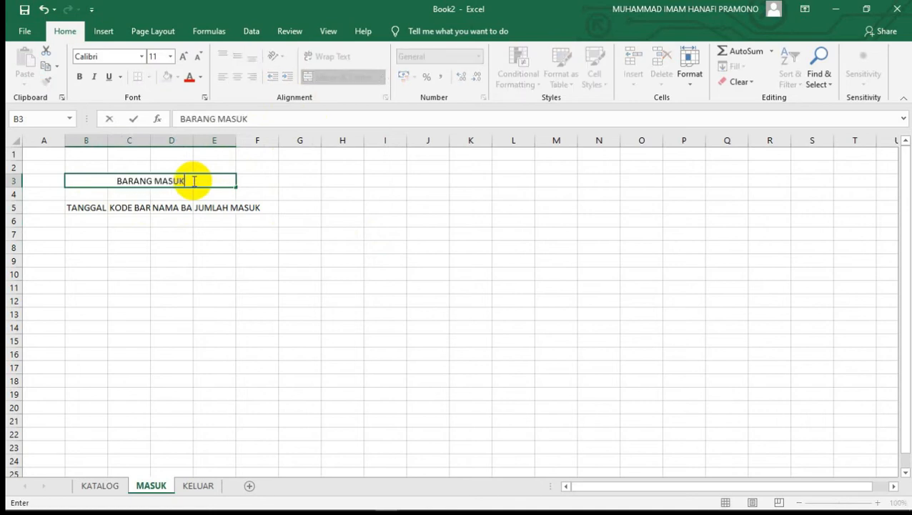
left_click(312, 290)
- AutoFit the widths of columns B to E on the MASUK sheet to their contents
left_click_drag(86, 141, 204, 139)
double_click(194, 140)
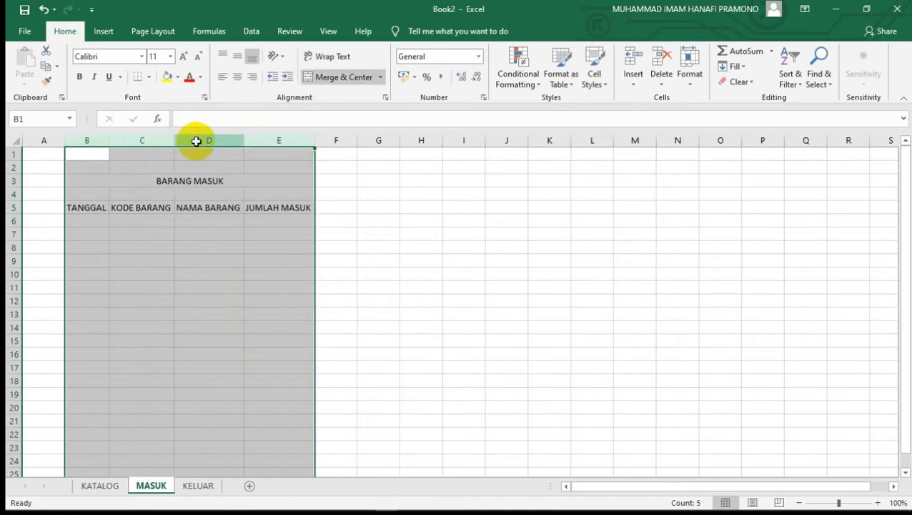
left_click(415, 247)
- Turn the MASUK sheet's header range B5:E5 into a table, specifying that it has headers
left_click_drag(73, 207, 295, 207)
left_click(103, 31)
left_click(125, 85)
left_click(640, 269)
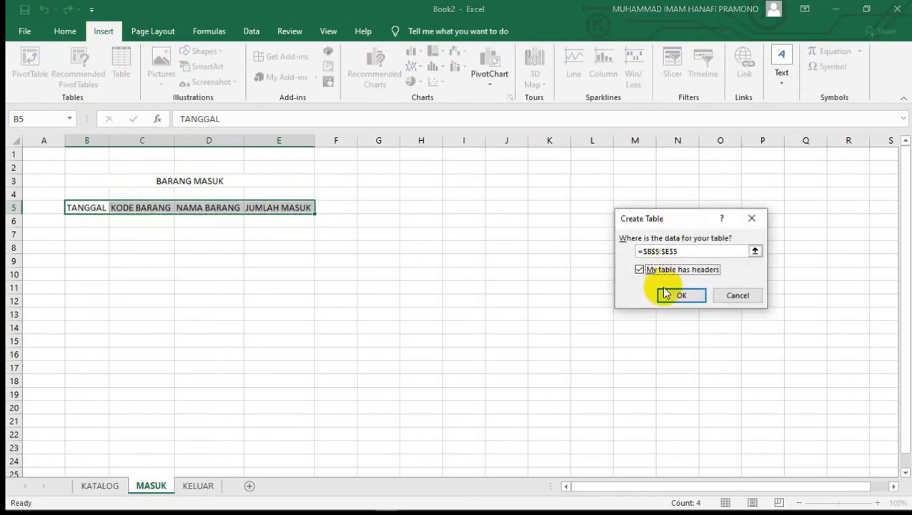
left_click(680, 295)
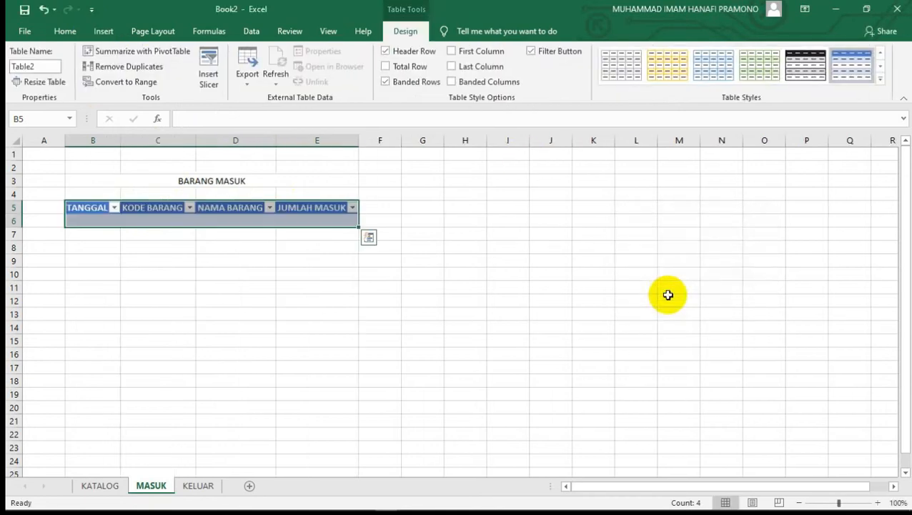
left_click(382, 291)
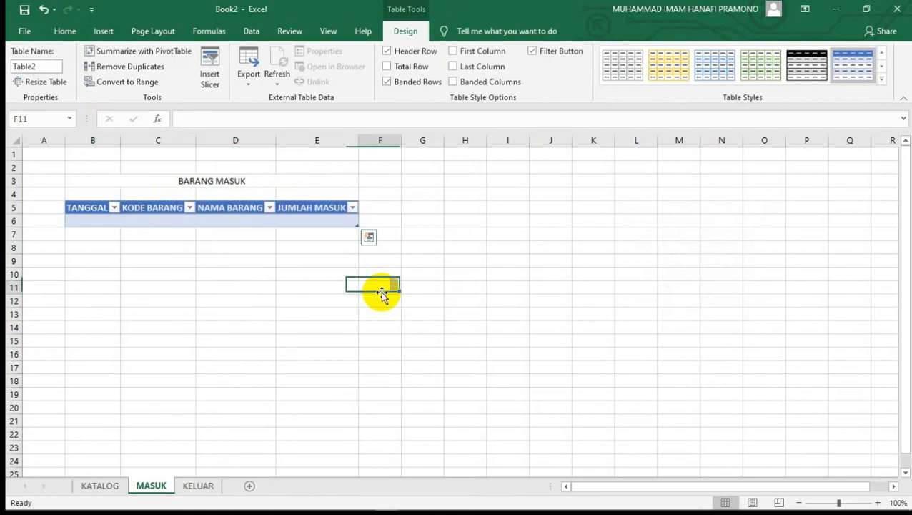
- On the KELUAR sheet, enter the headers TANGGAL, KODE BARANG, NAMA BARANG and JUMLAH KELUAR in cells B5 to E5
left_click(200, 486)
left_click(100, 208)
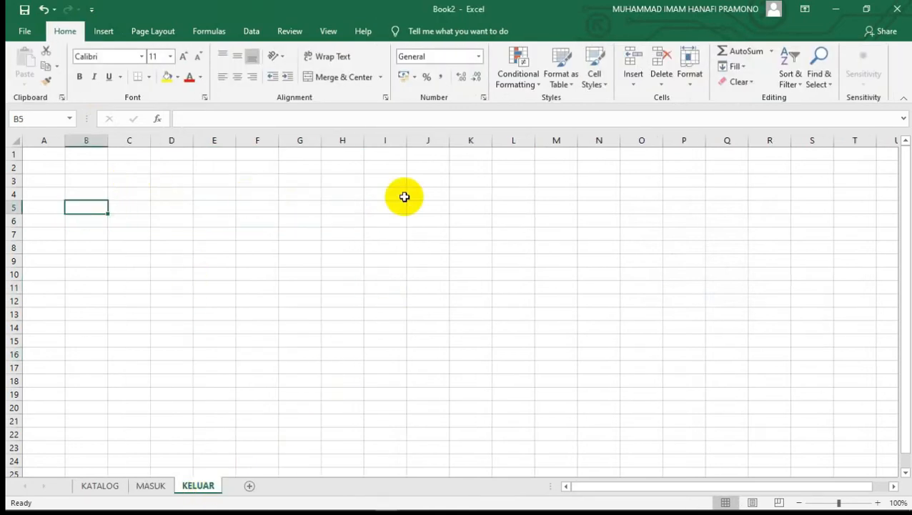
type("TANGGAL")
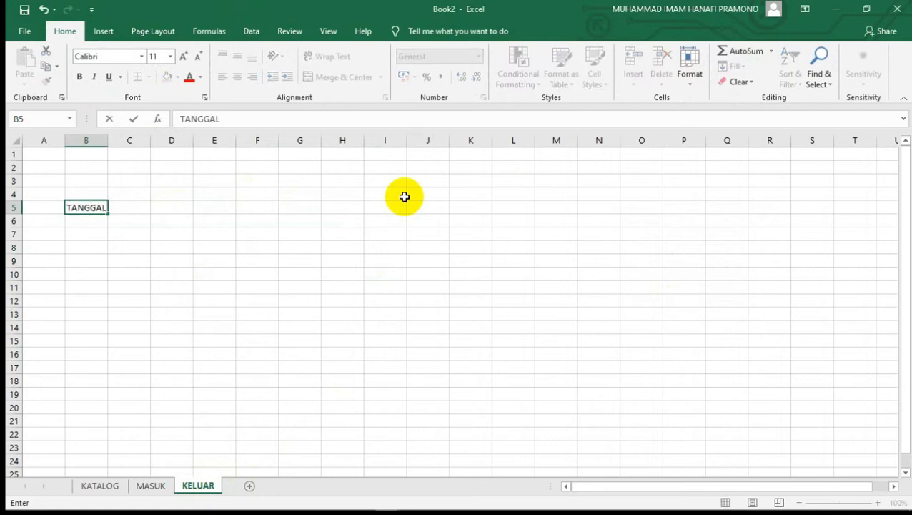
key("Tab")
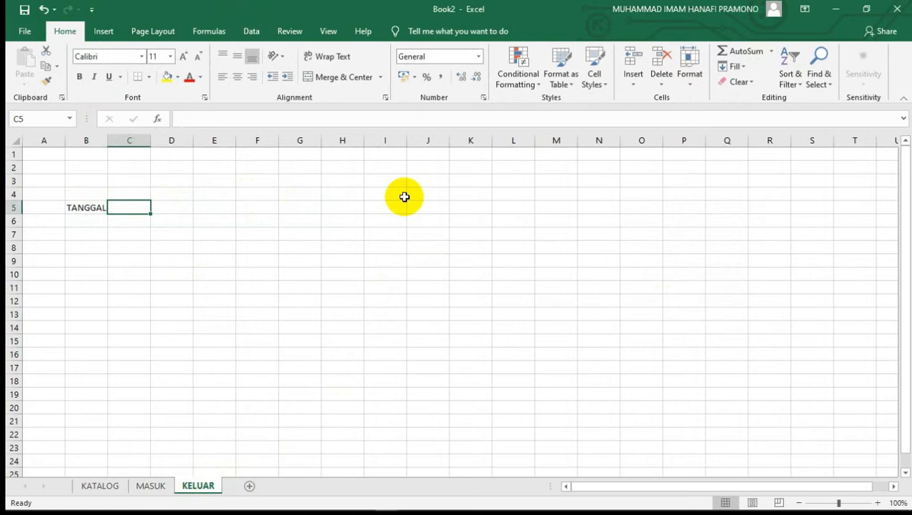
type("KODE BARANG")
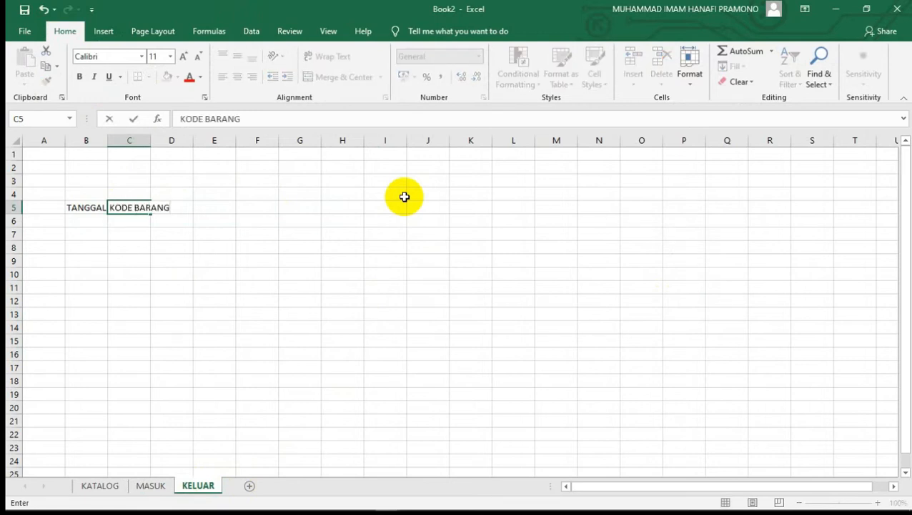
key("Tab")
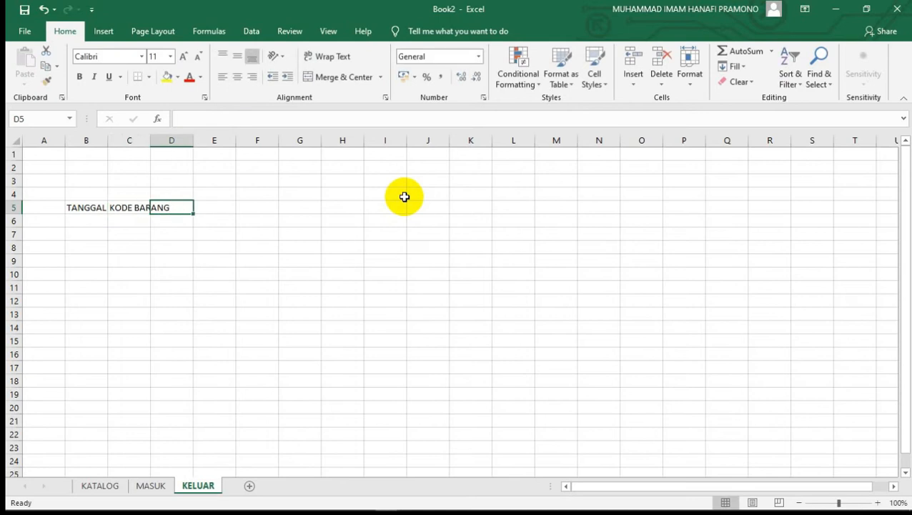
type("NAMA BARANG")
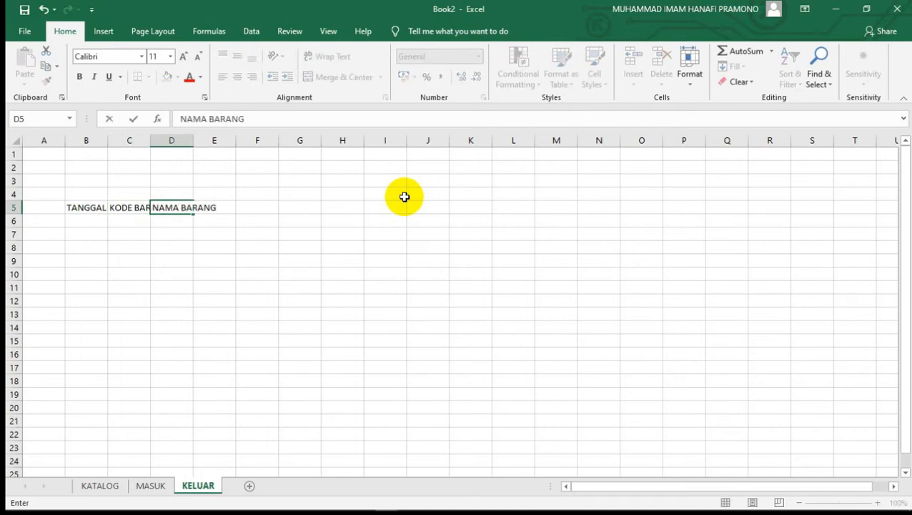
key("Tab")
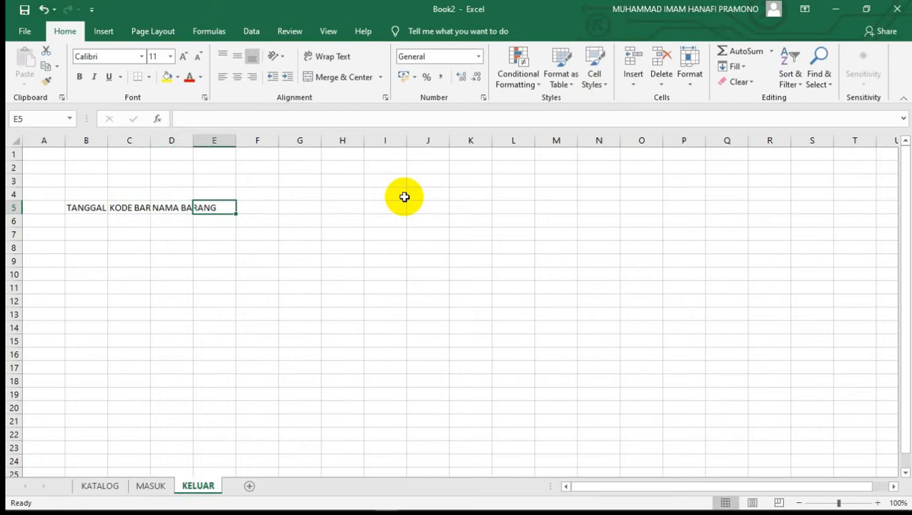
type("JUMLAH KELUART")
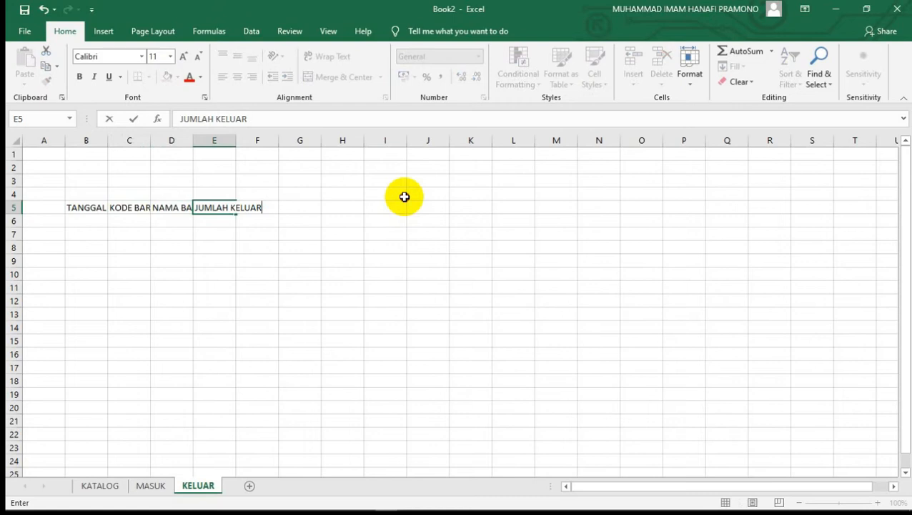
left_click(404, 197)
- Merge and center cells B3:E3 on the KELUAR sheet and enter the title BARANG KELUAR in them
left_click_drag(87, 181, 220, 179)
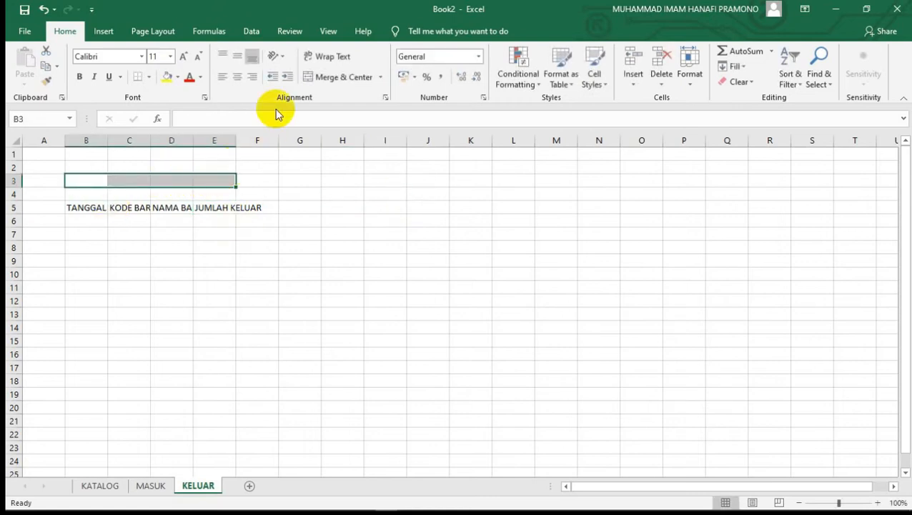
left_click(337, 77)
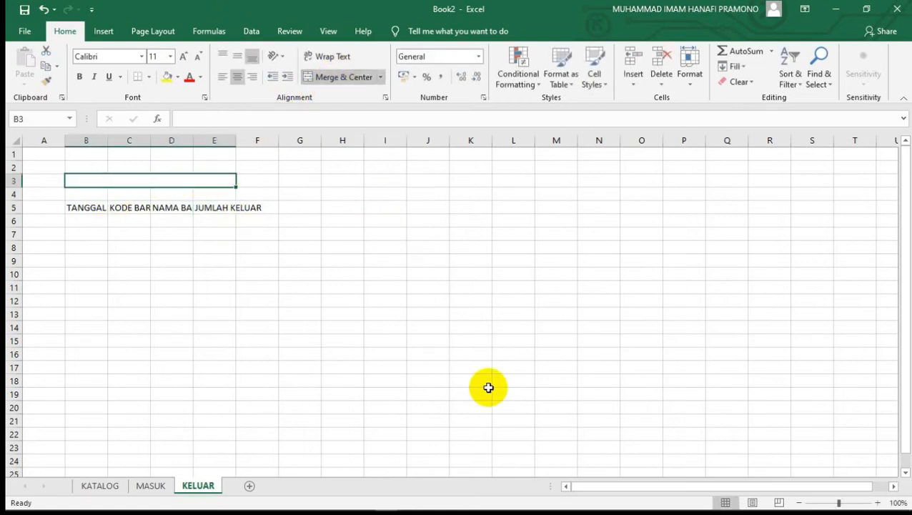
type("KBARANG KE")
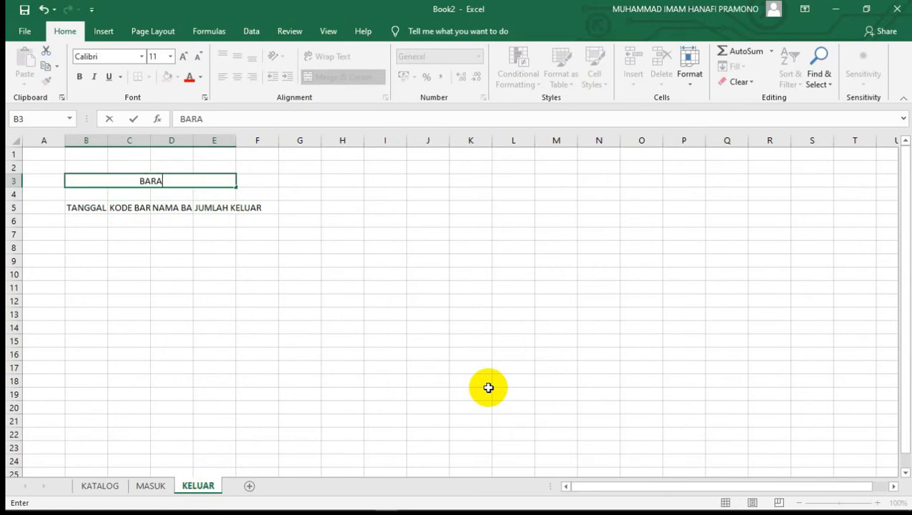
type("AR")
left_click(489, 388)
- AutoFit the widths of columns B to E on the KELUAR sheet to their contents
left_click_drag(86, 140, 234, 147)
double_click(236, 140)
left_click(379, 274)
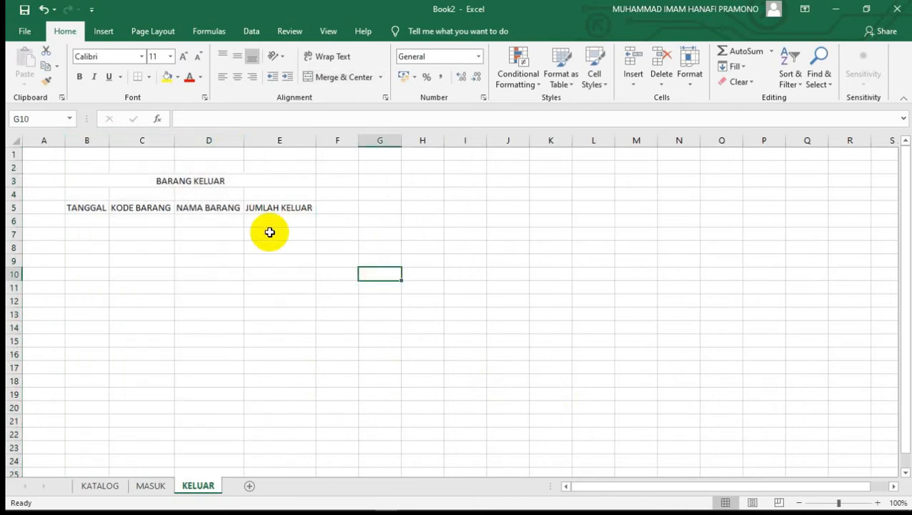
- Turn the KELUAR sheet's header range B5:E5 into a table with headers, and return to the KATALOG sheet
left_click_drag(100, 207, 304, 208)
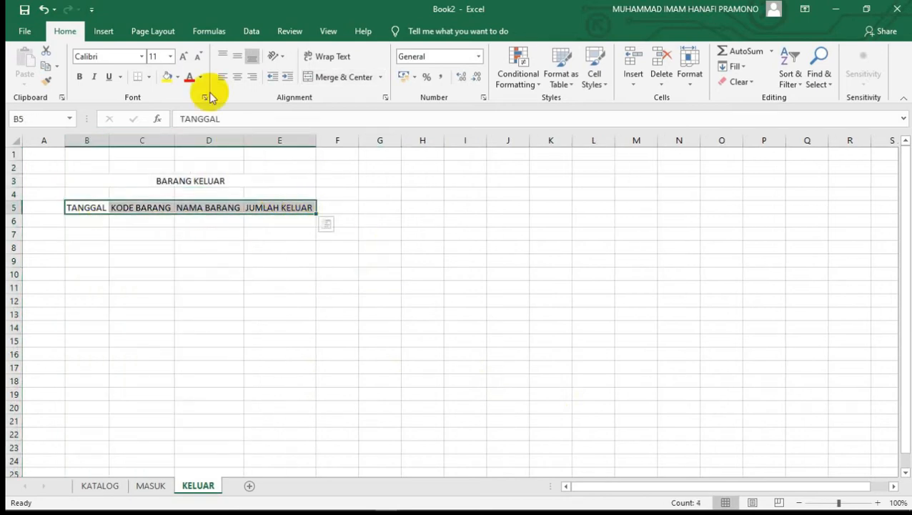
left_click(104, 31)
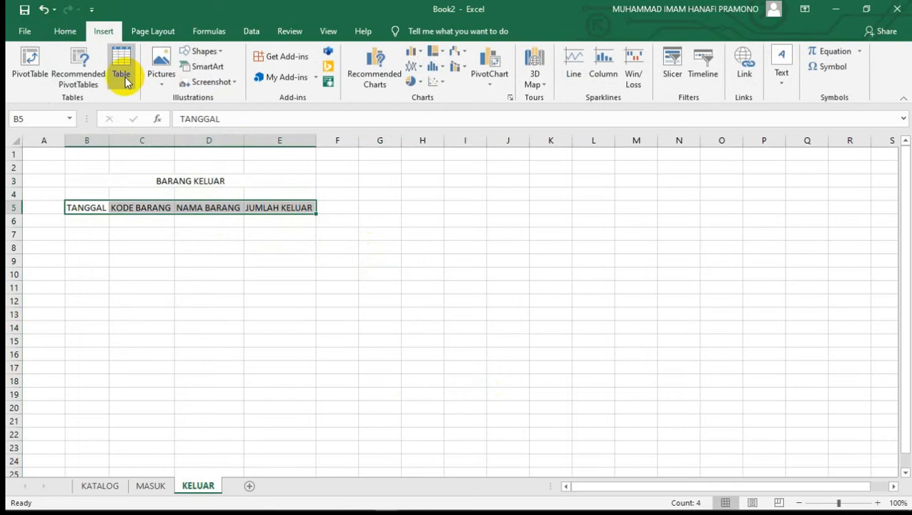
left_click(122, 71)
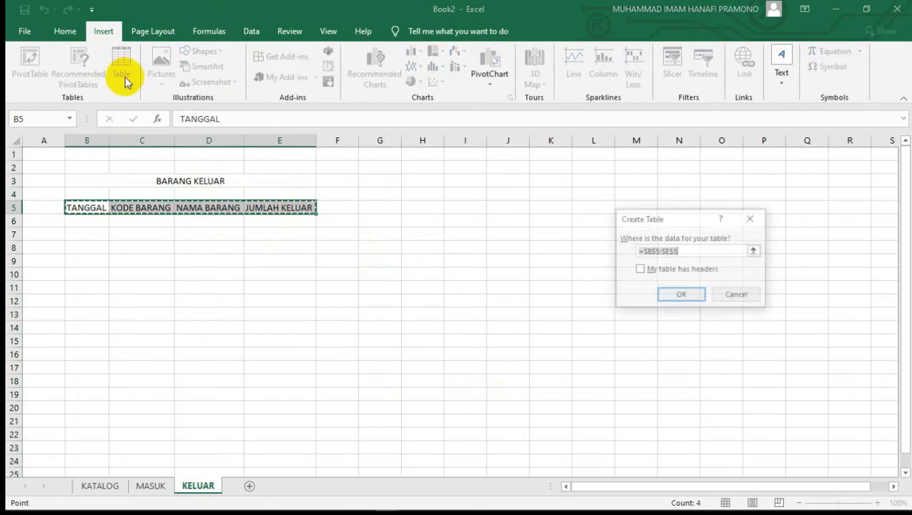
left_click(641, 271)
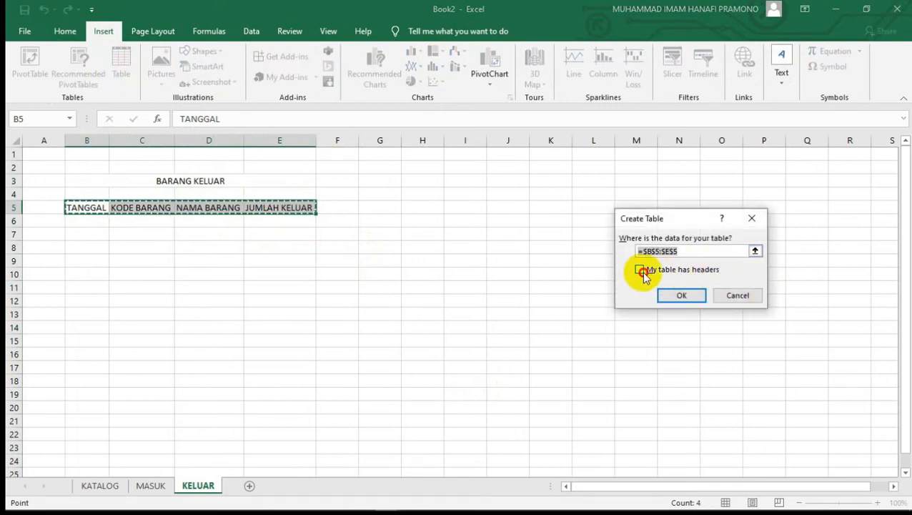
left_click(687, 294)
left_click(352, 290)
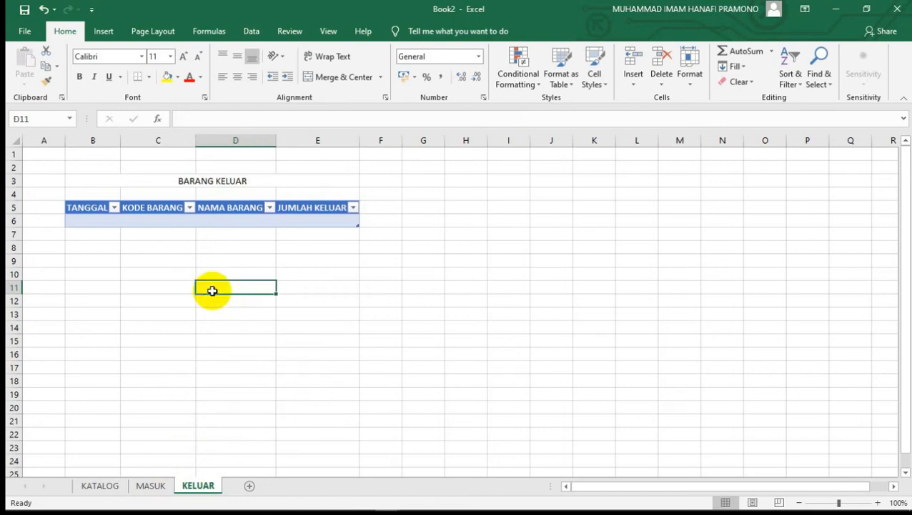
left_click(99, 486)
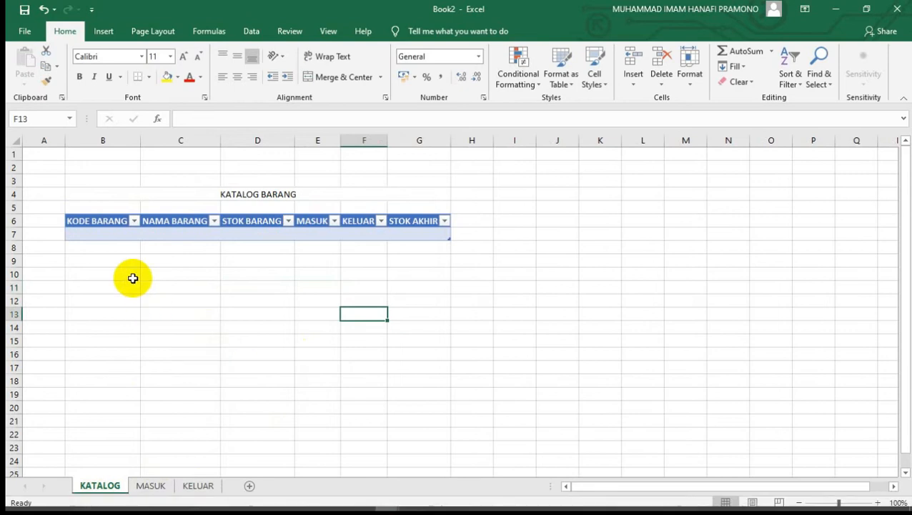
- Enter A001 and PULPEN in cells B7 and C7 of the KATALOG table, and fill the item codes down to A005 in B11
left_click(114, 237)
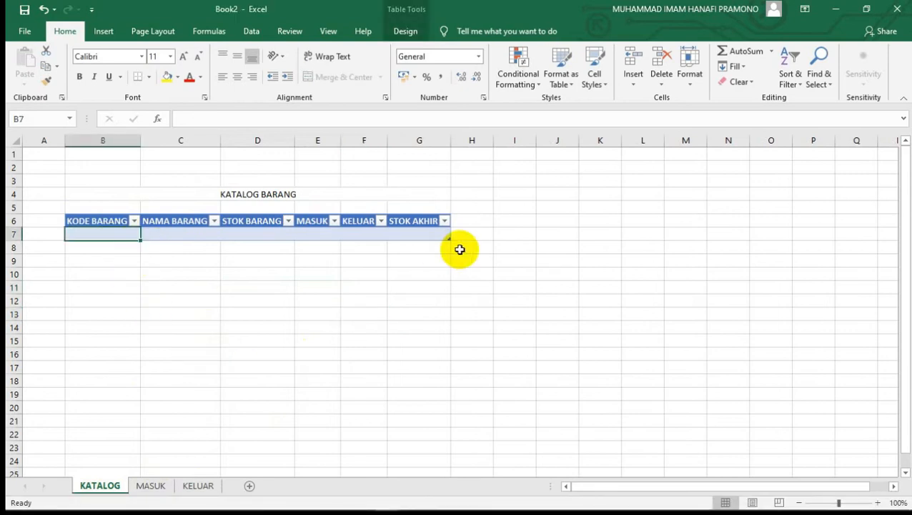
type("A001")
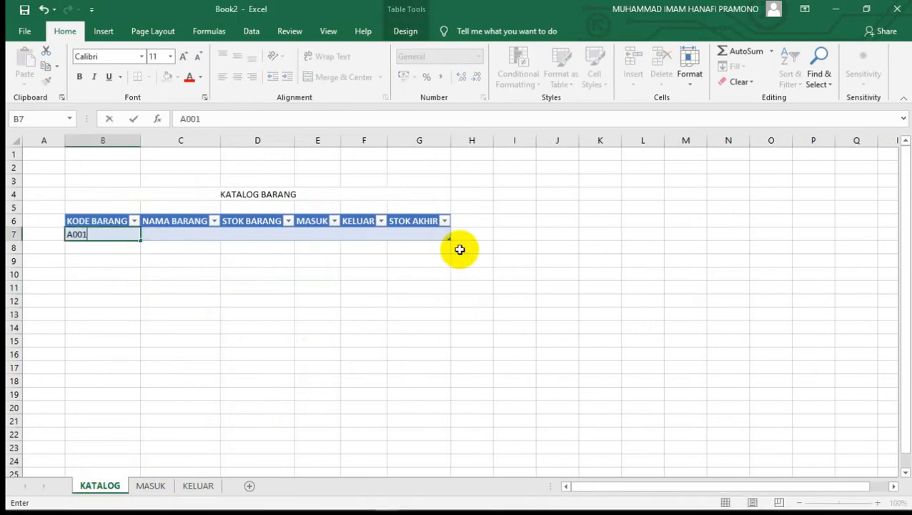
key("Tab")
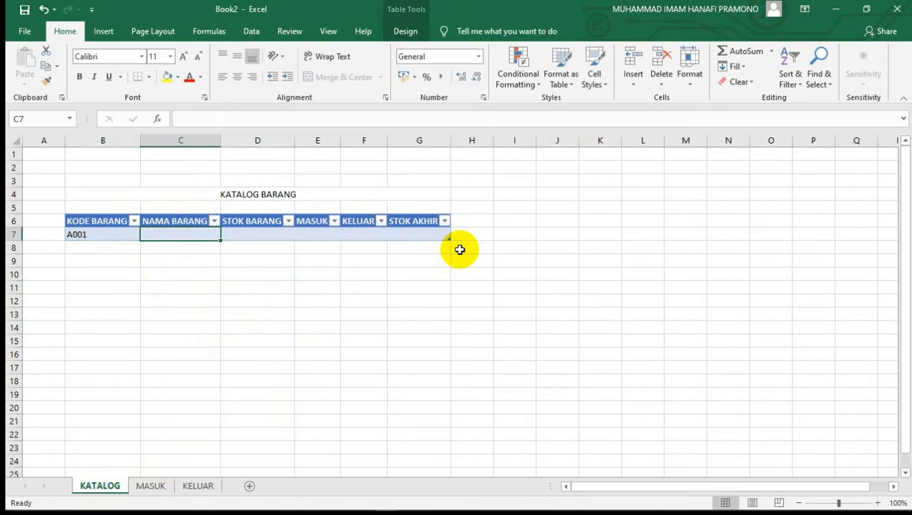
type("PULPEN")
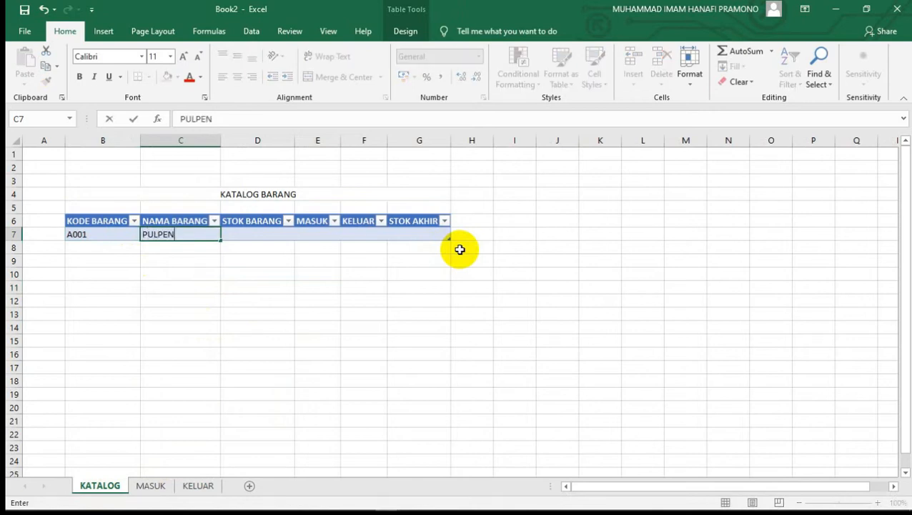
left_click(460, 248)
left_click(109, 236)
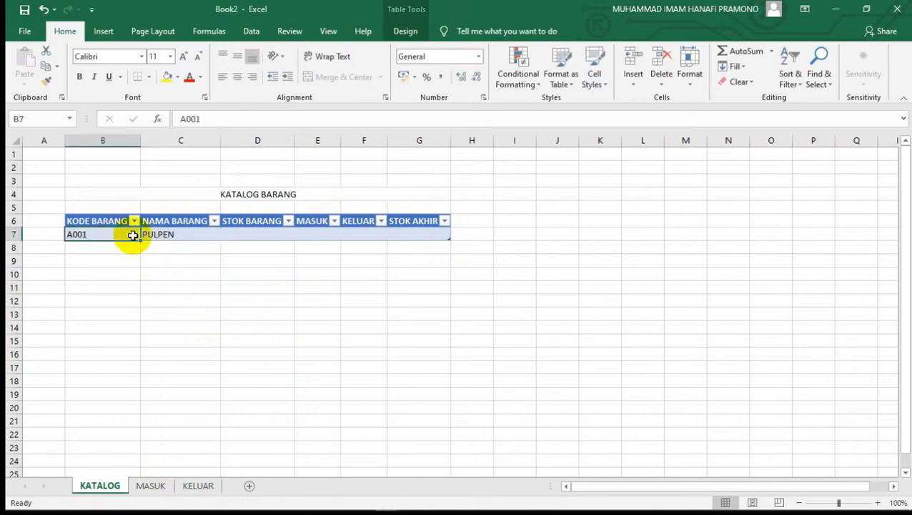
left_click_drag(136, 239, 132, 293)
- Enter the item names BUKU, PENGHAPUS, PENSIL and PENSERUT in cells C8 to C11 of the KATALOG table
left_click(189, 245)
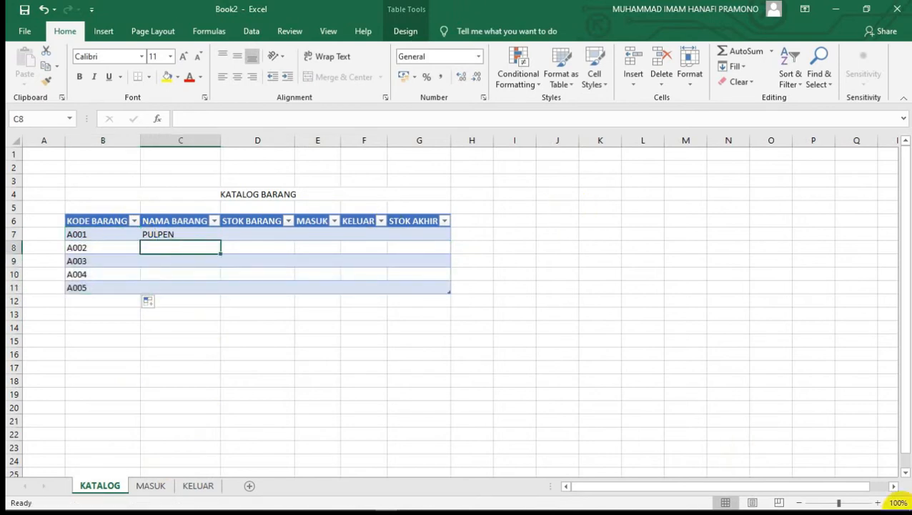
left_click(878, 503)
left_click(878, 503)
left_click(878, 503)
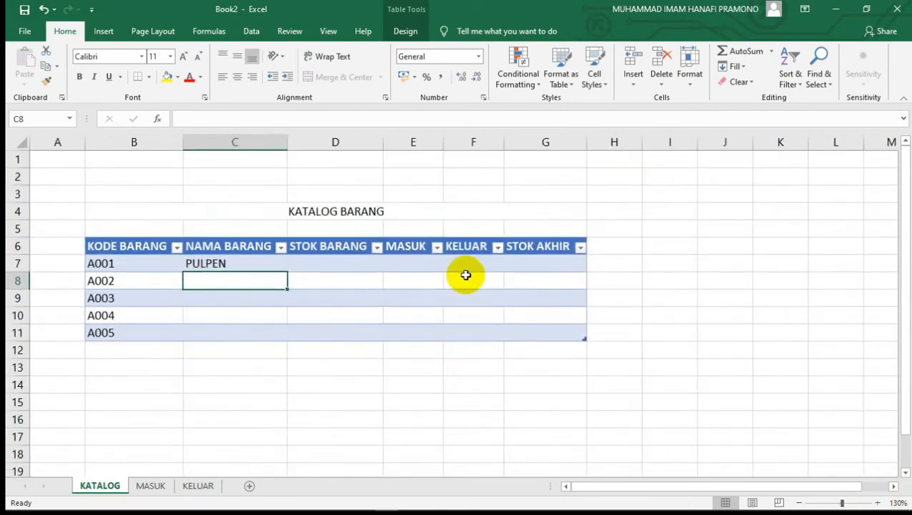
type("BUKU")
key("Return")
type("PENGHAPUS")
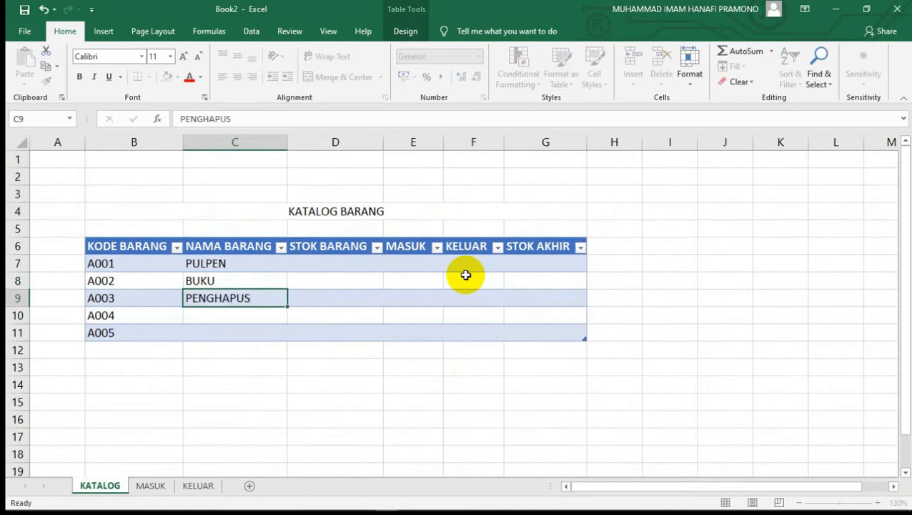
key("Return")
key("Right")
key("Left")
type("PENSIL")
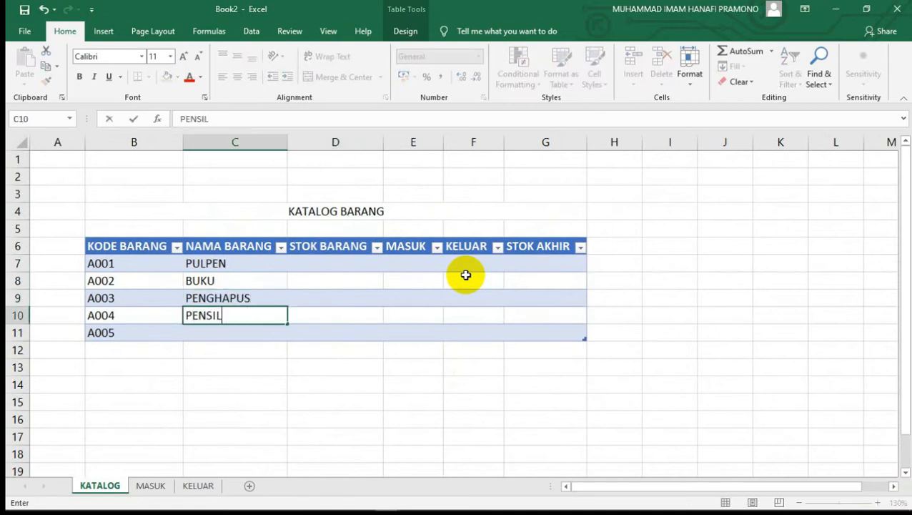
key("Return")
type("PENSERUT")
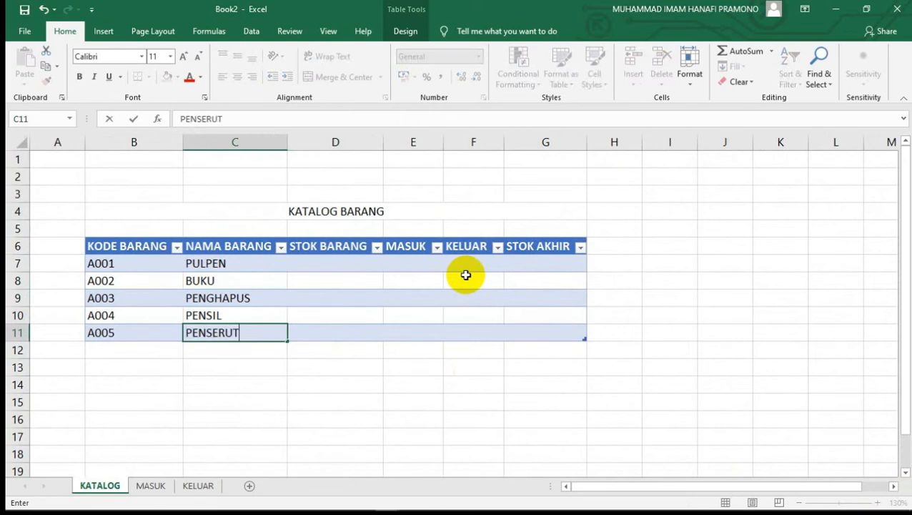
left_click(465, 373)
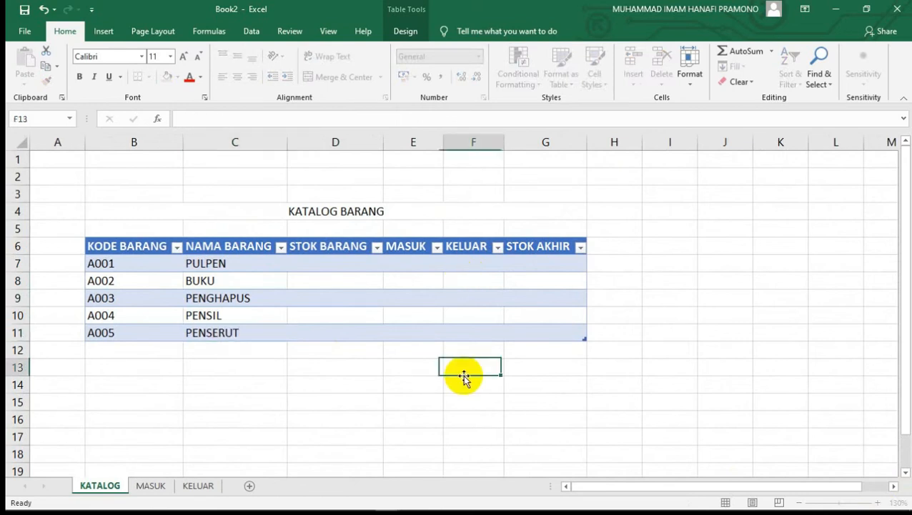
- Enter the date 22/11 in the TANGGAL cell B6 of the MASUK sheet's table
left_click(153, 485)
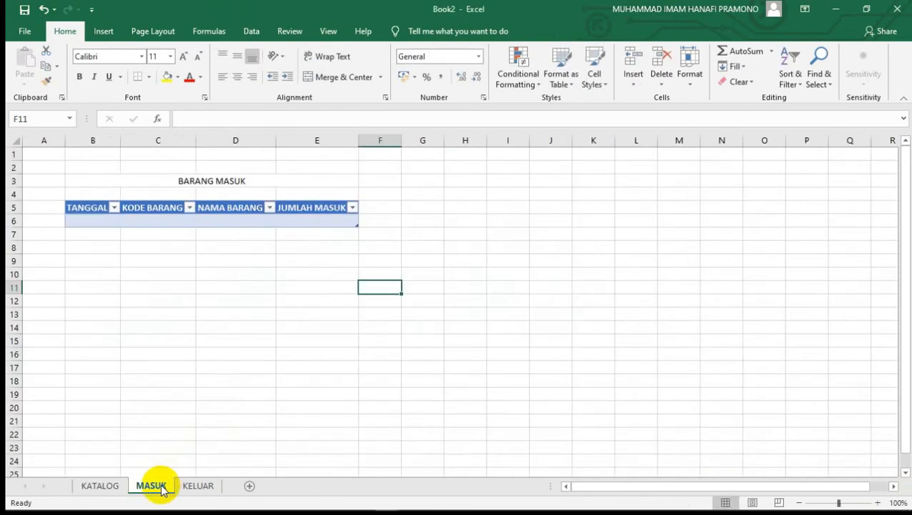
left_click(101, 487)
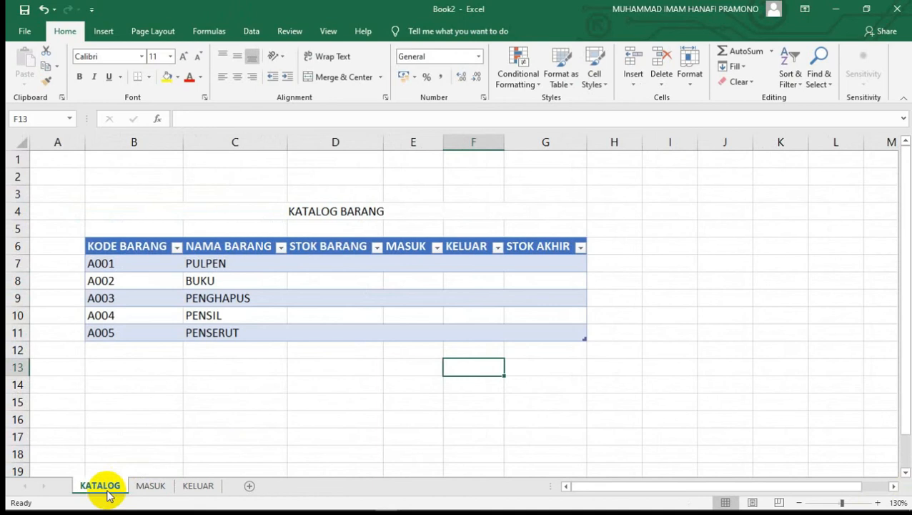
left_click(150, 487)
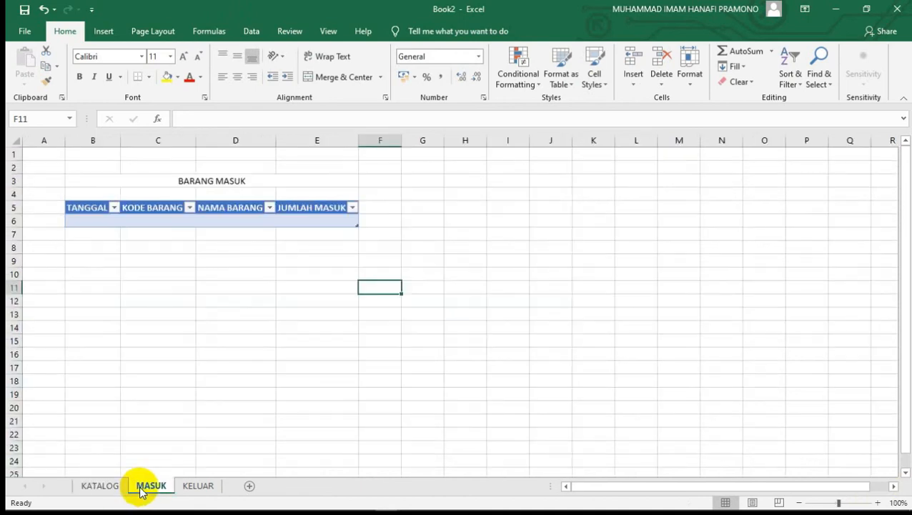
left_click(98, 221)
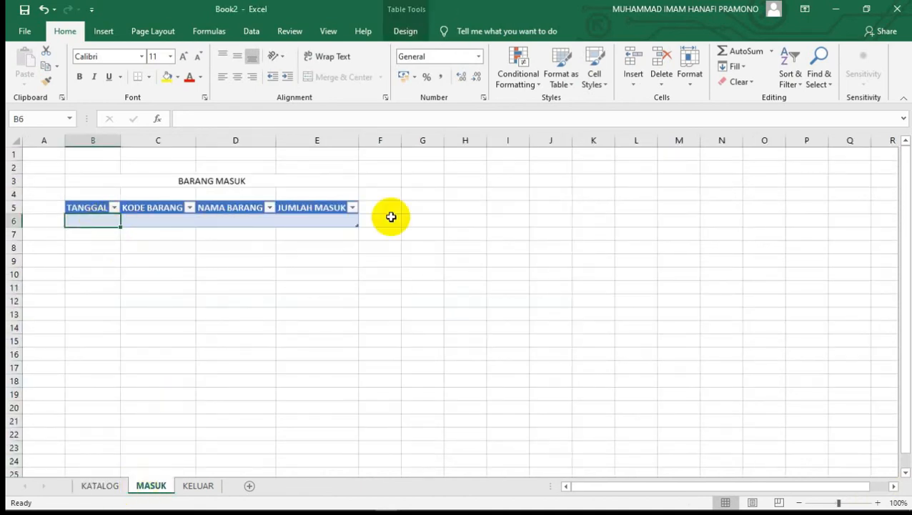
type("22")
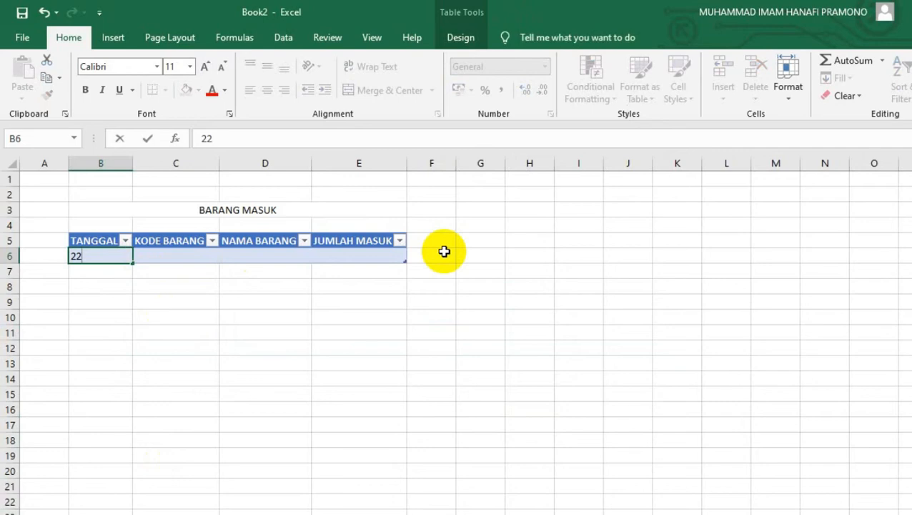
type("/11")
key("Tab")
- On the KATALOG sheet, enter a STOK BARANG of 100 in D7 and fill it down to D11 for all five items
left_click(96, 492)
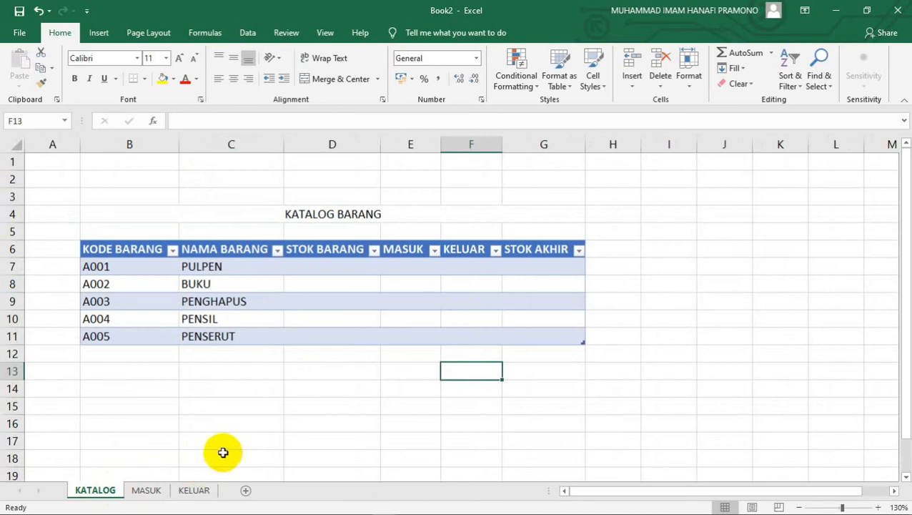
left_click(315, 266)
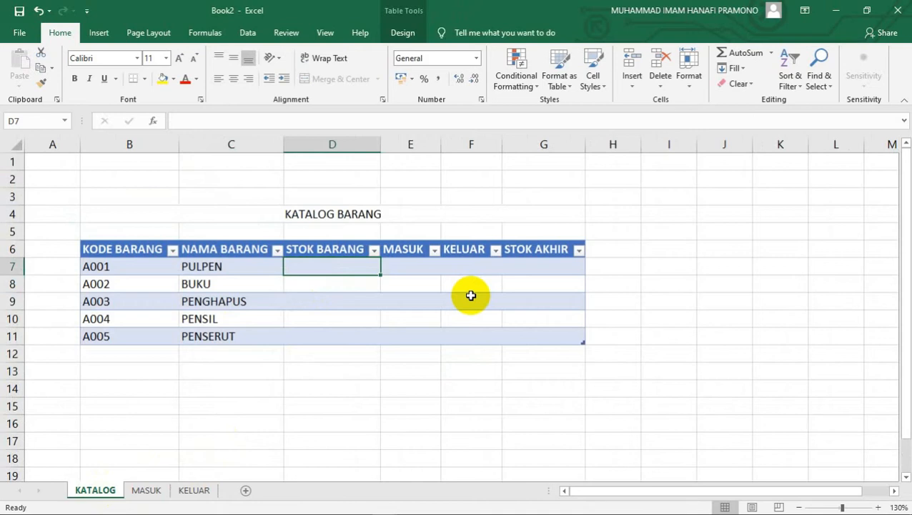
type("100")
key("Return")
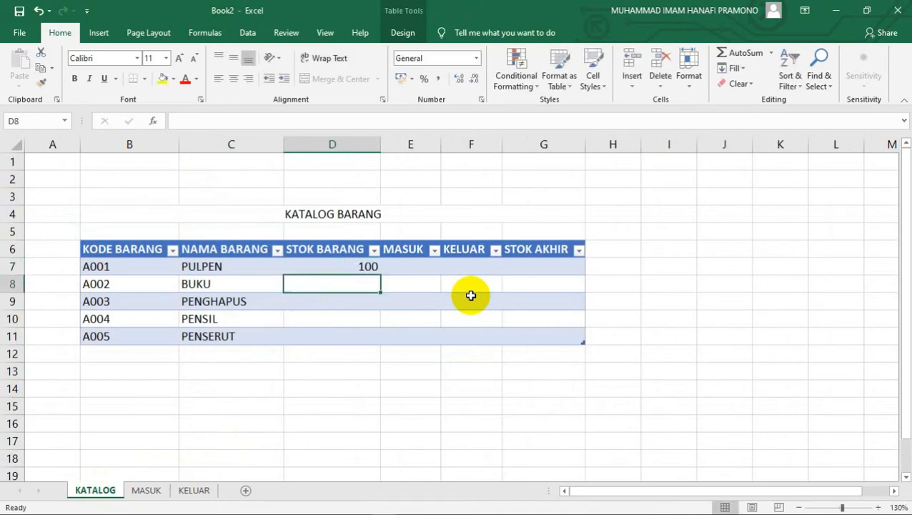
left_click(367, 267)
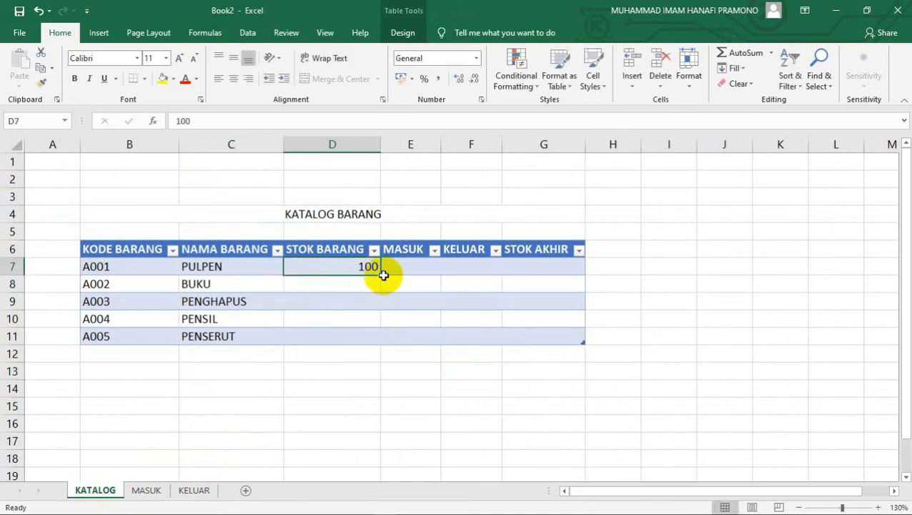
left_click_drag(381, 275, 369, 340)
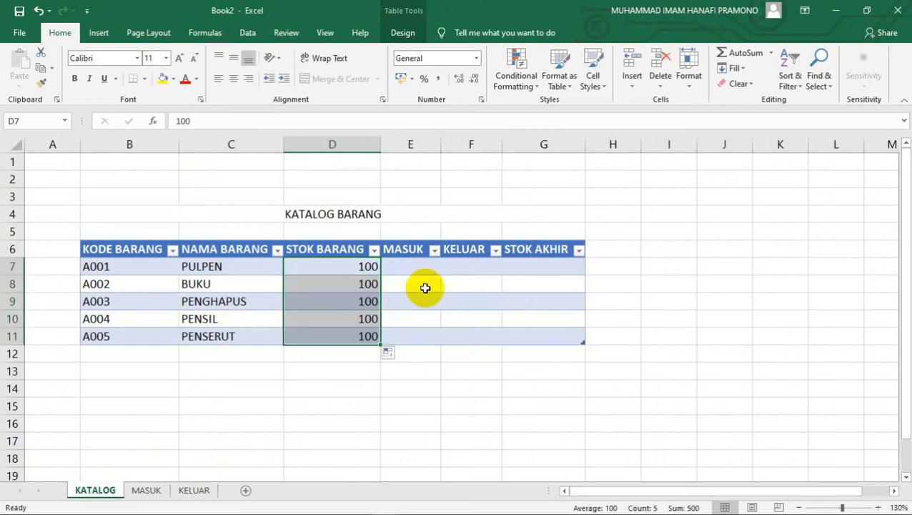
left_click(355, 301)
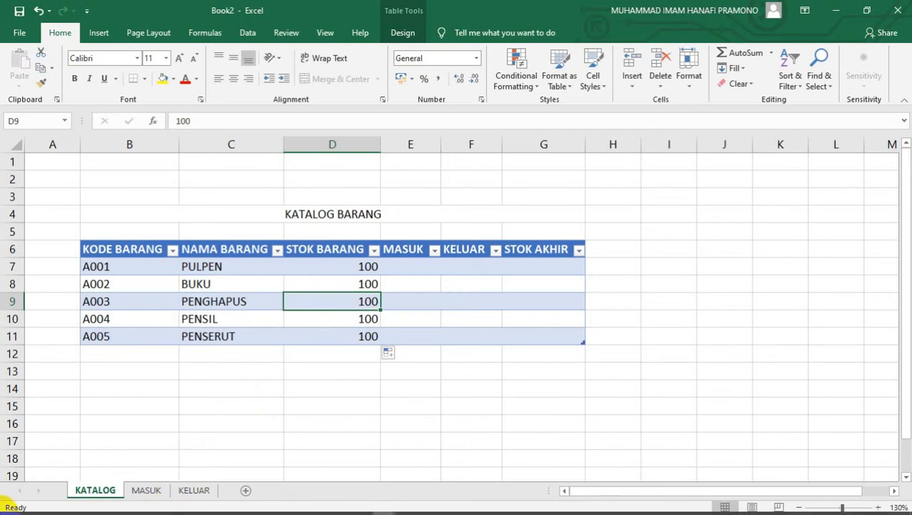
left_click(148, 490)
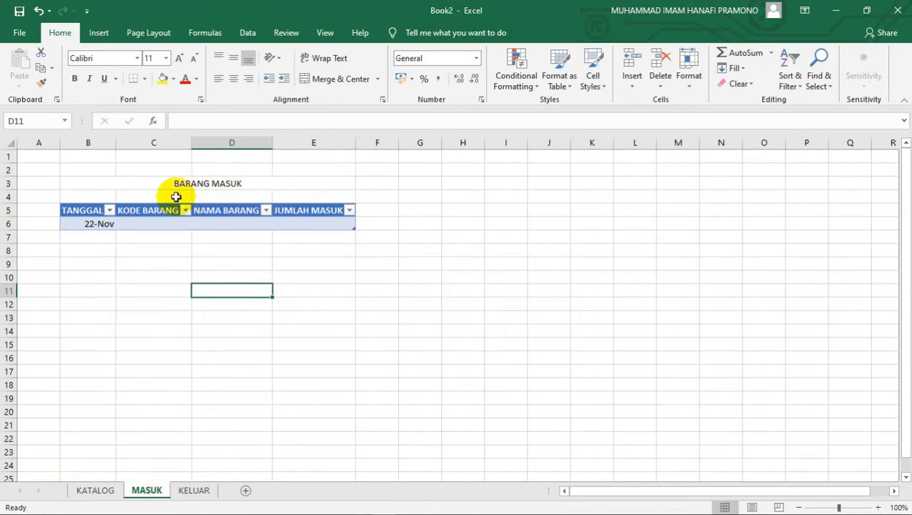
left_click(189, 491)
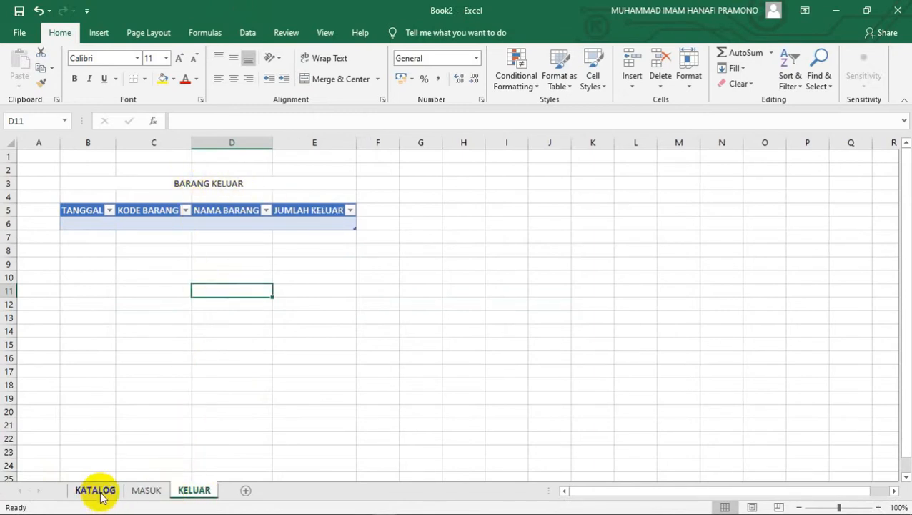
left_click(100, 494)
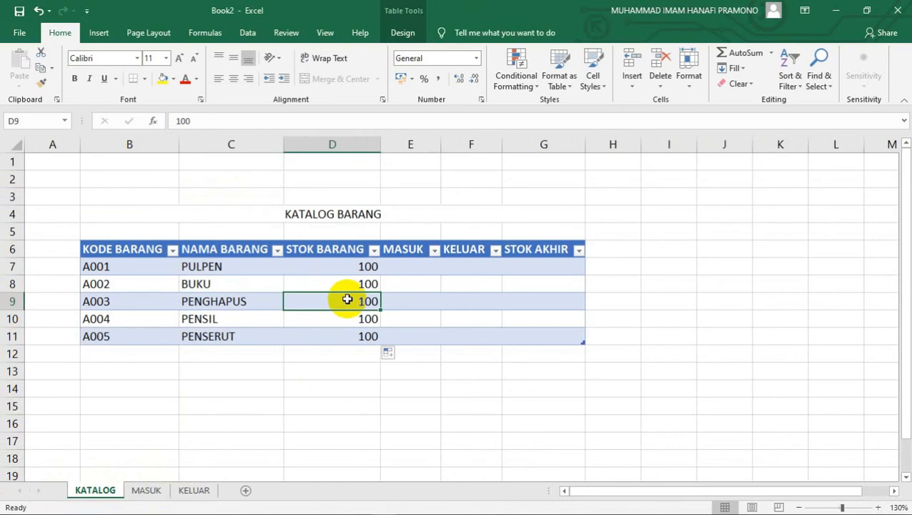
- In the NAMA BARANG cell D6 of the MASUK sheet, start a VLOOKUP formula using the row's KODE BARANG as the lookup value
left_click(148, 490)
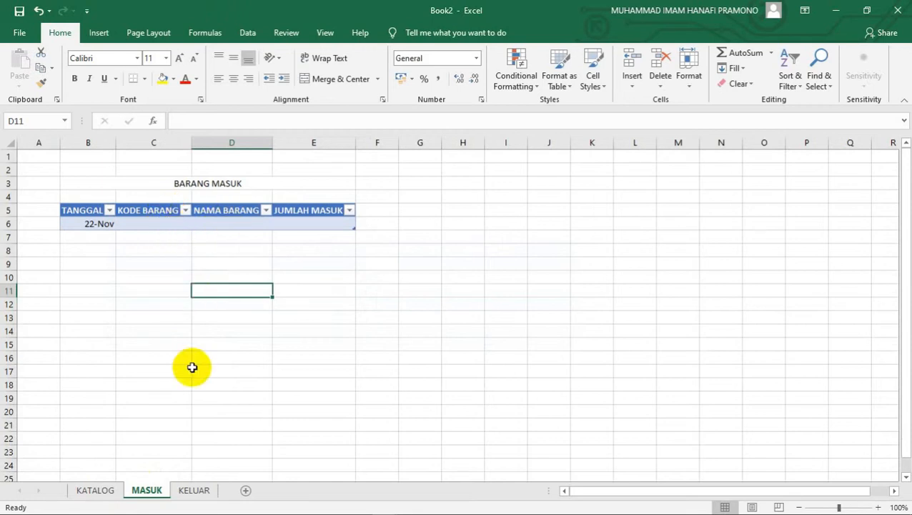
left_click(242, 223)
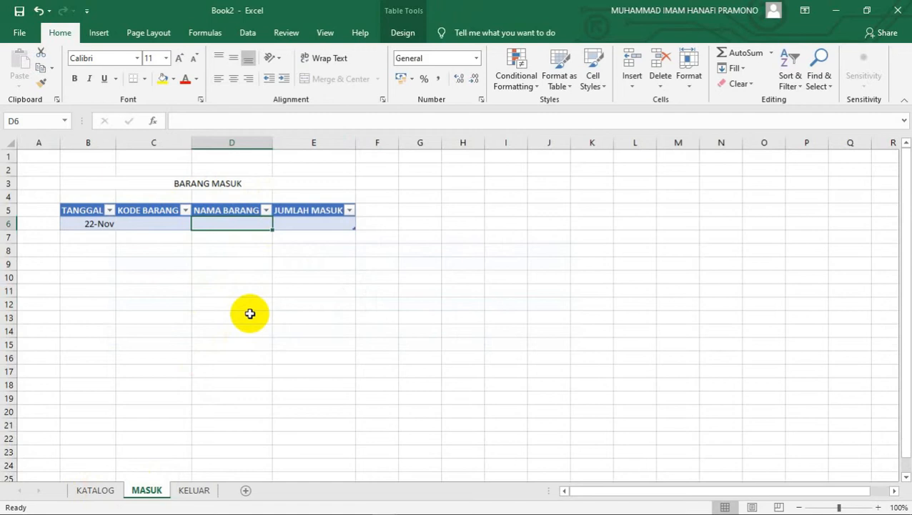
type("V")
key("BackSpace")
type("=")
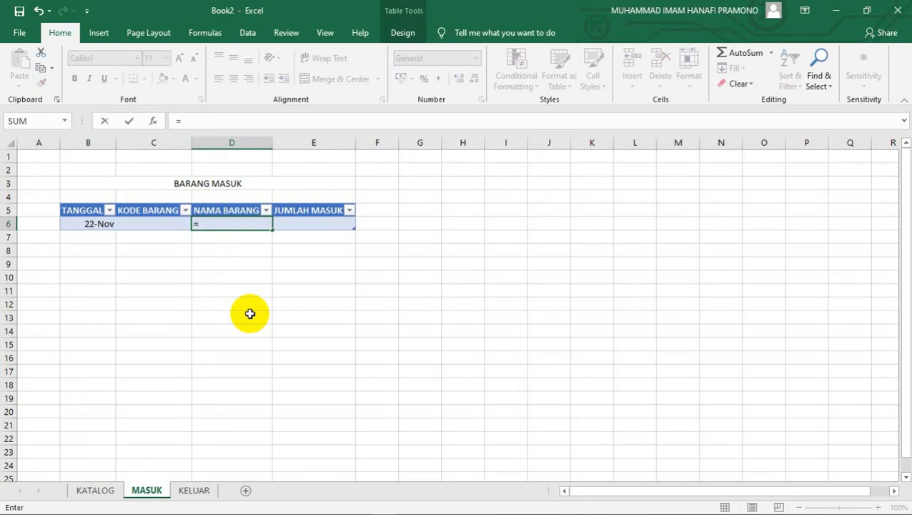
type("VLOOKUP")
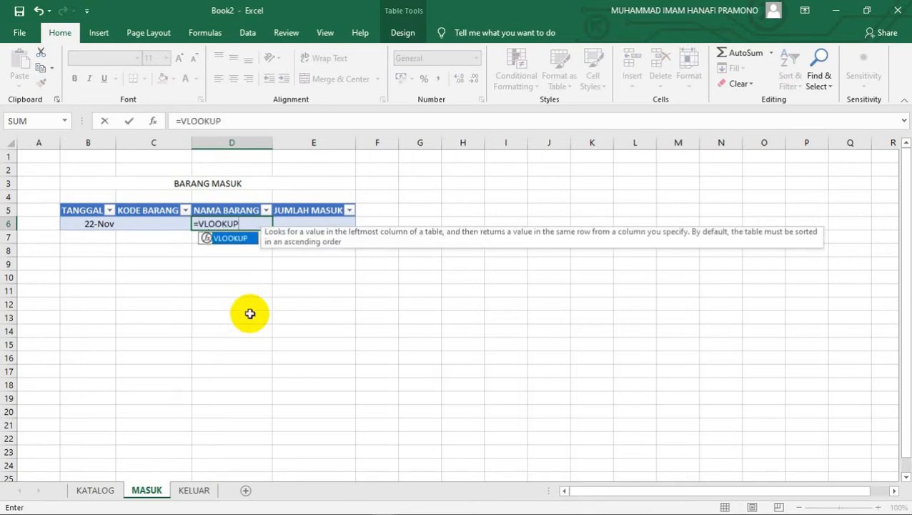
type("(")
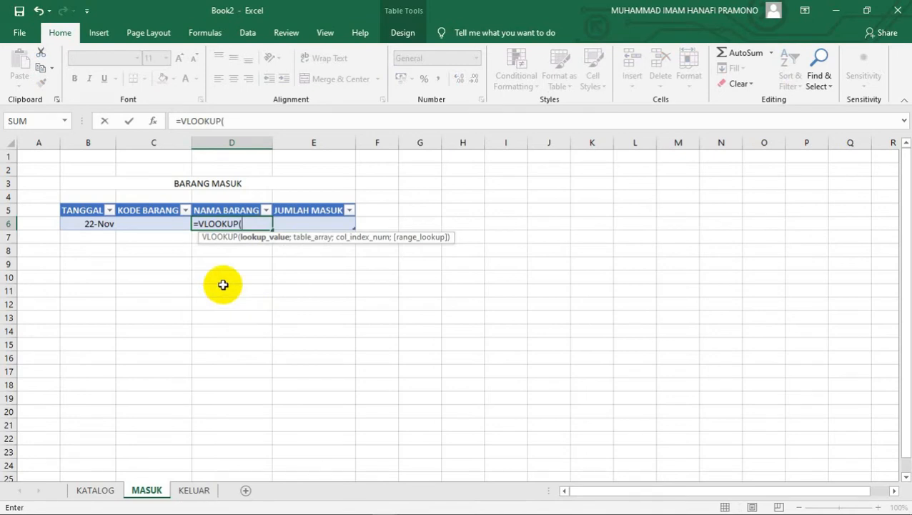
left_click(146, 225)
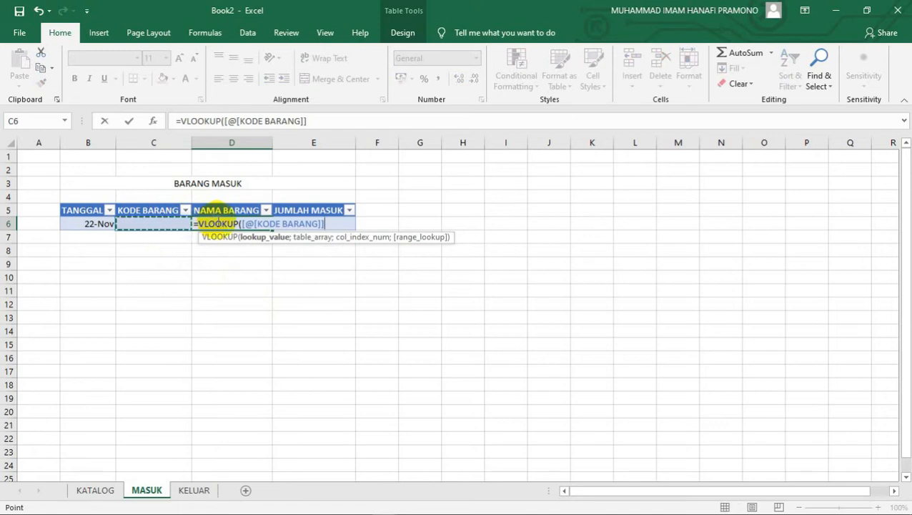
type(";")
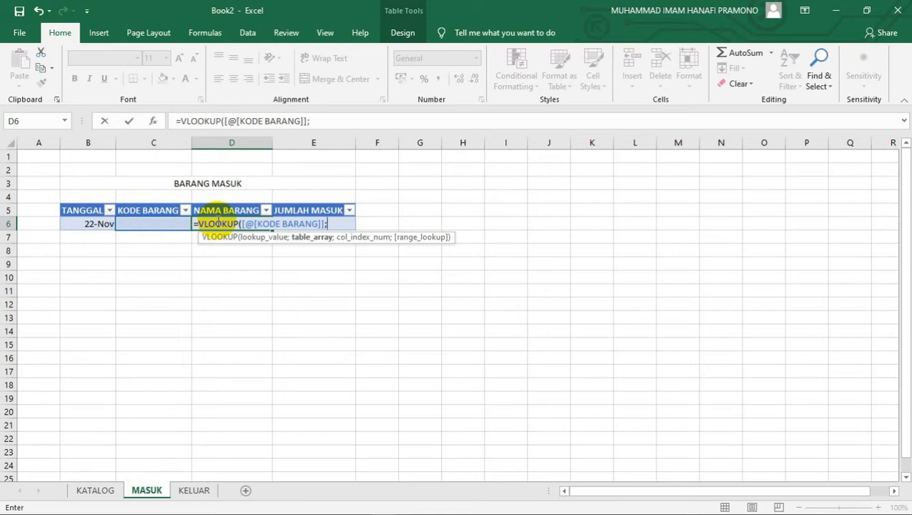
- Complete the VLOOKUP with the KATALOG table's KODE BARANG to NAMA BARANG columns (B7:C11) as table array, column index 2 and FALSE
left_click(100, 490)
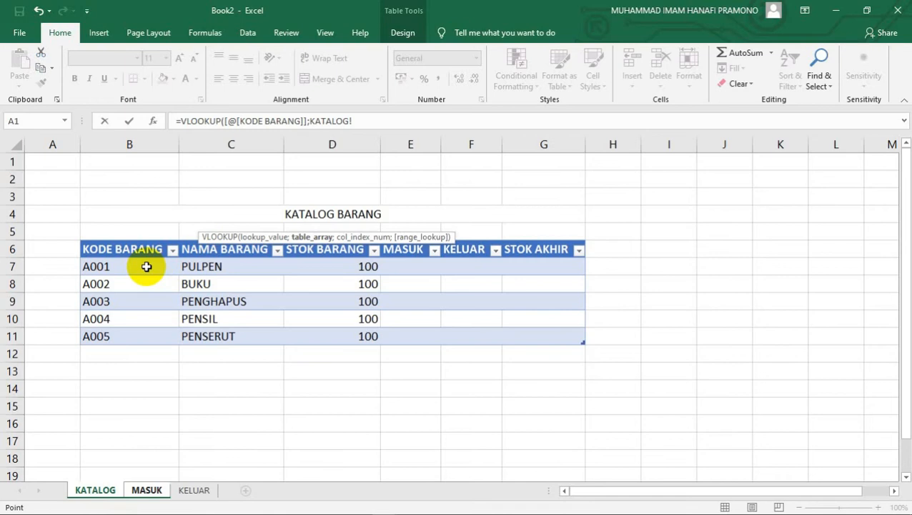
left_click_drag(147, 266, 228, 331)
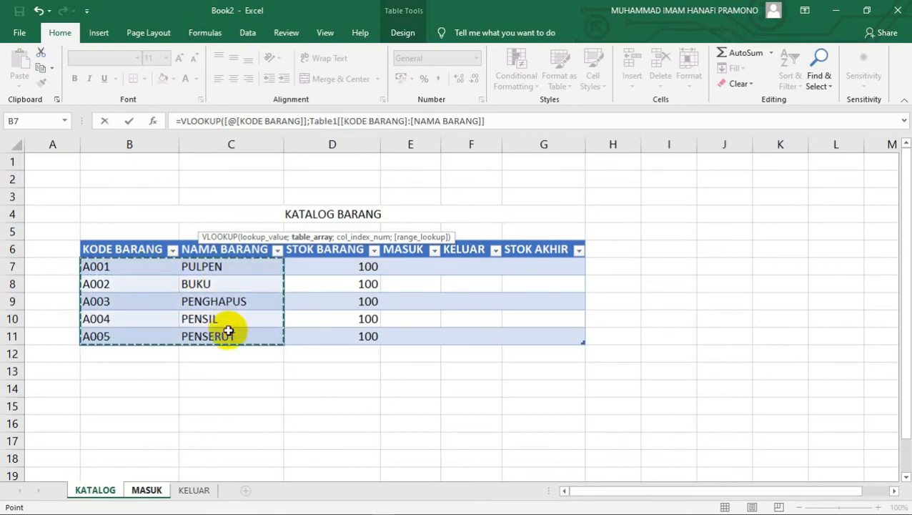
type(";")
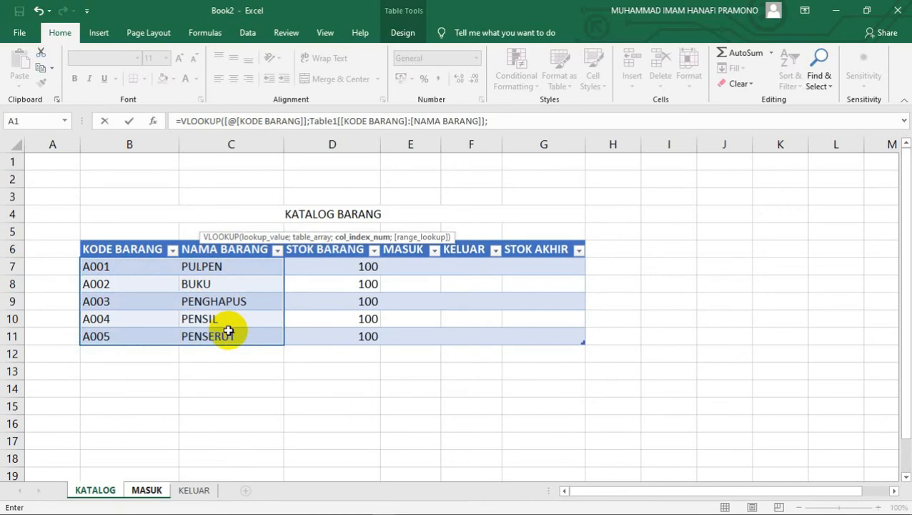
type("2")
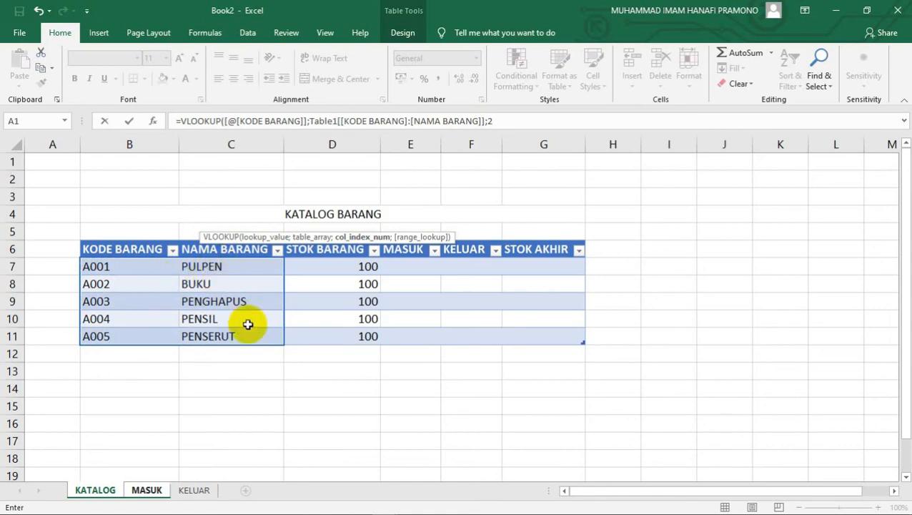
type(";")
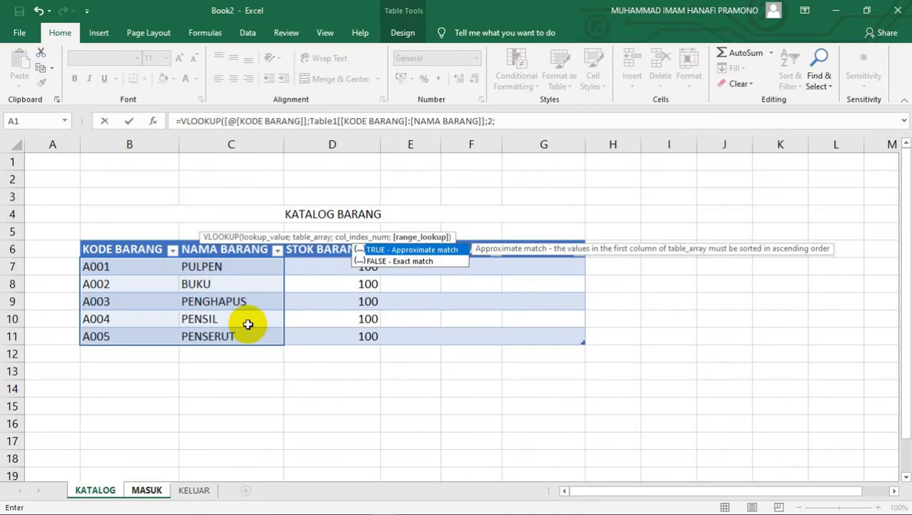
type("FALSE")
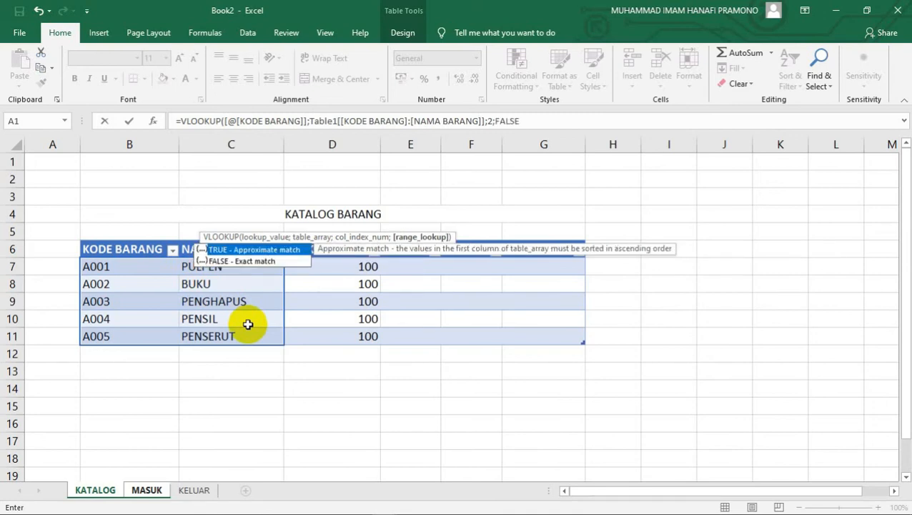
type(")")
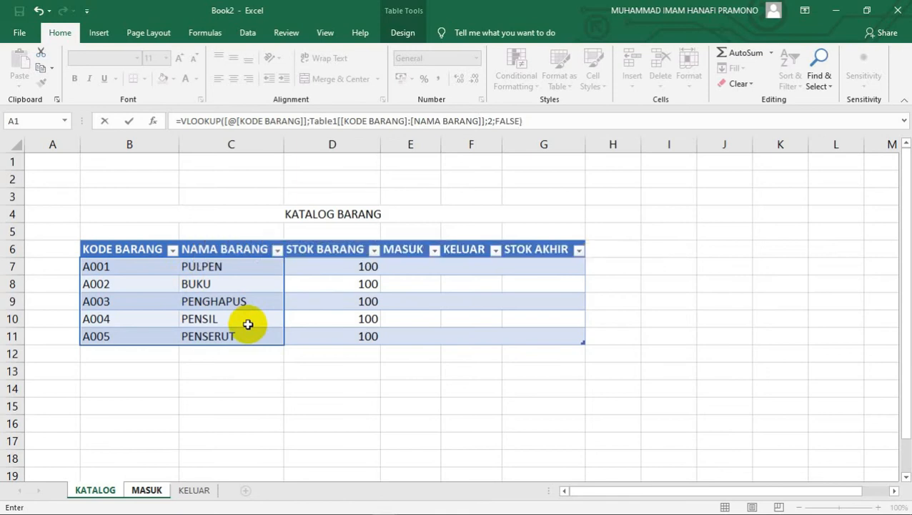
key("Return")
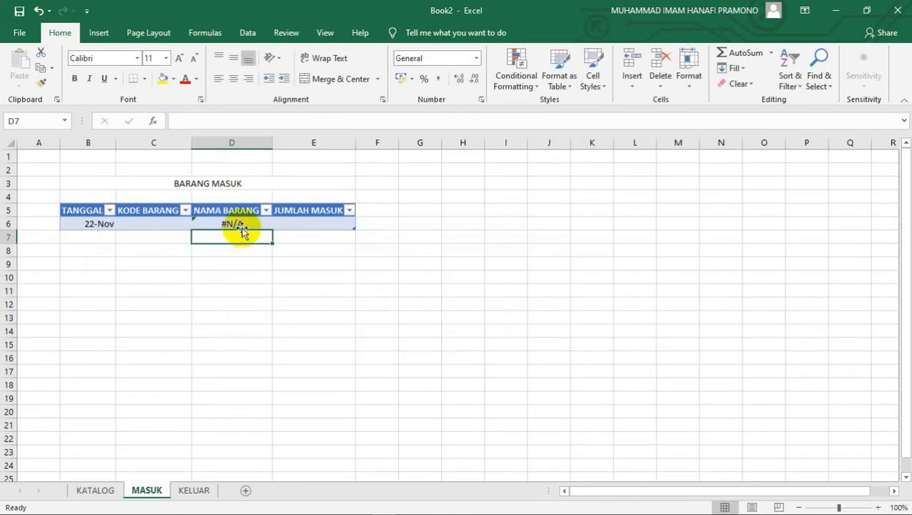
- Enter the item code A001 in cell C6 of the MASUK table and check it against the first row of the KATALOG table
left_click(241, 222)
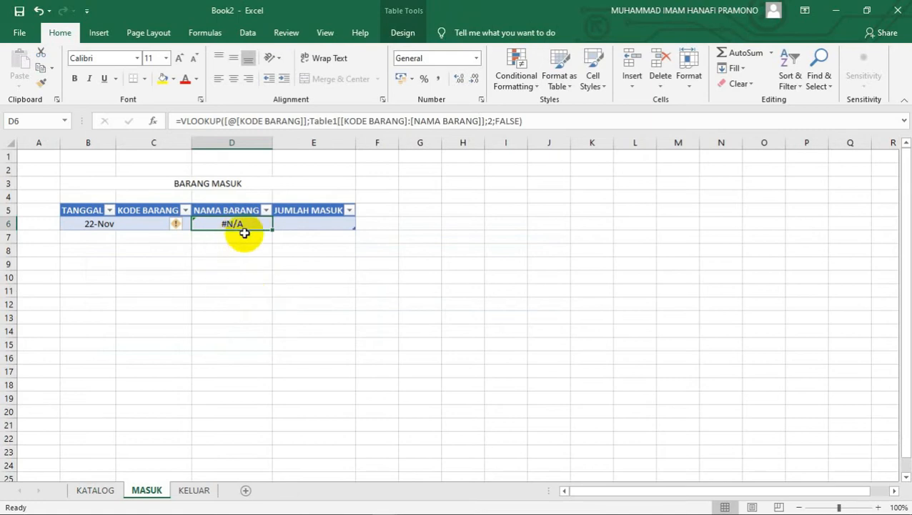
left_click(138, 226)
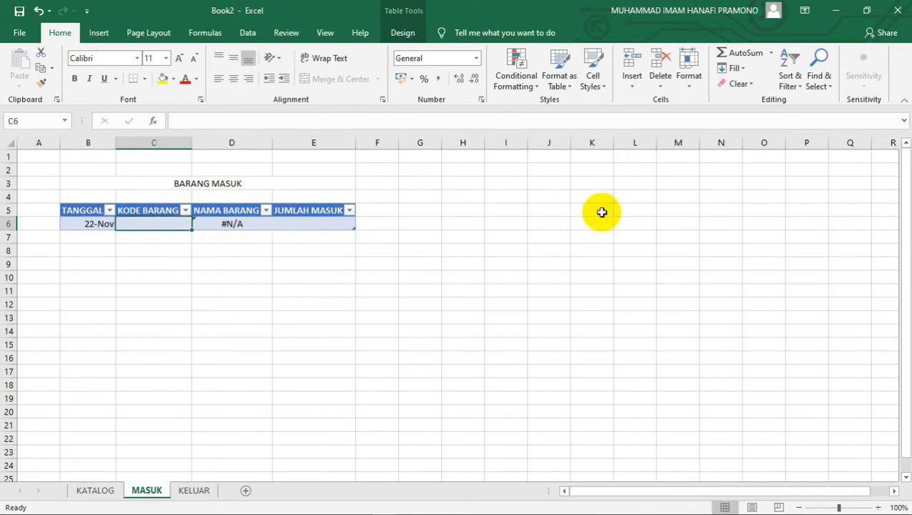
type("A001")
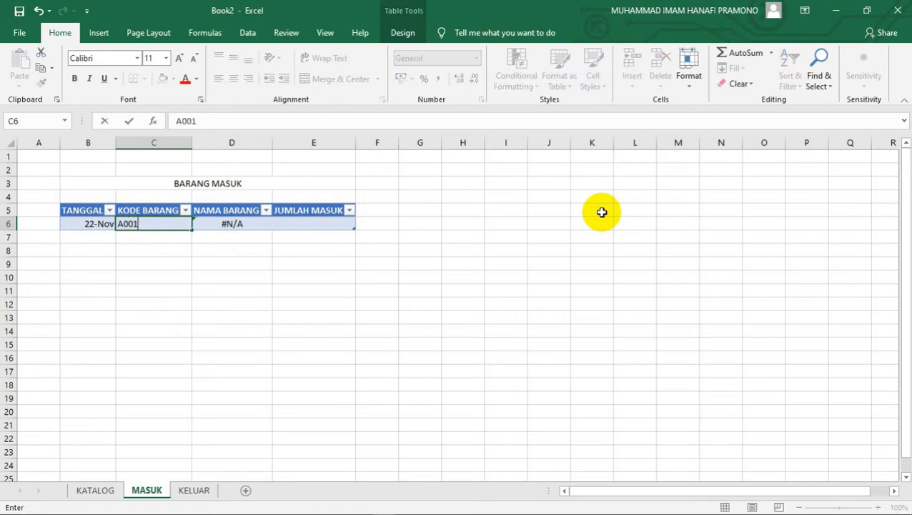
left_click(416, 269)
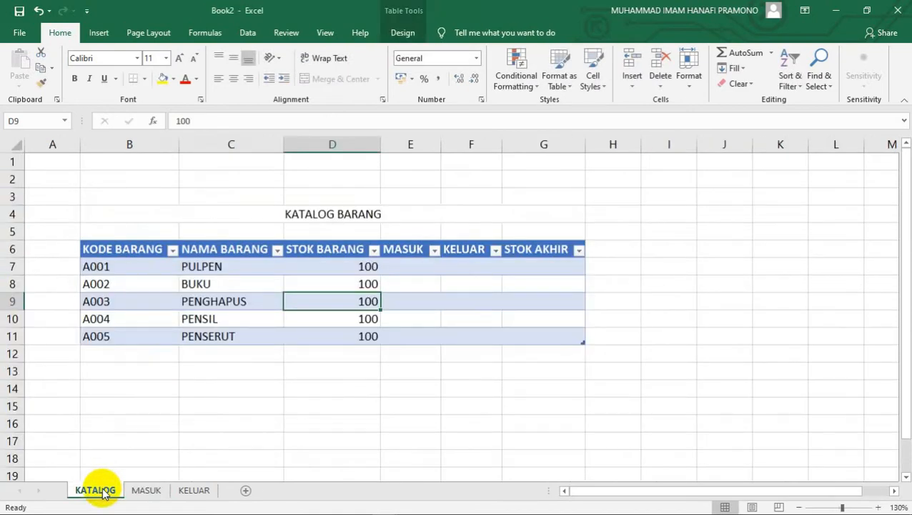
left_click(156, 270)
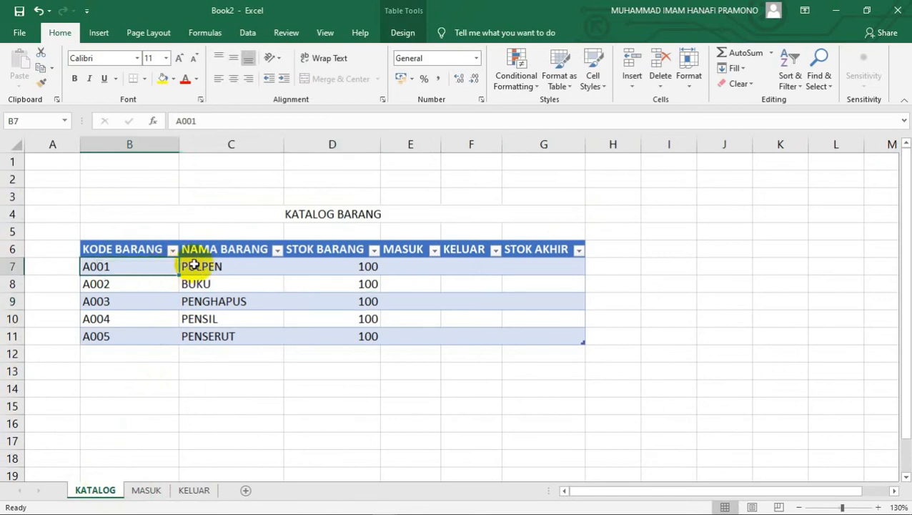
left_click(190, 266)
left_click(147, 491)
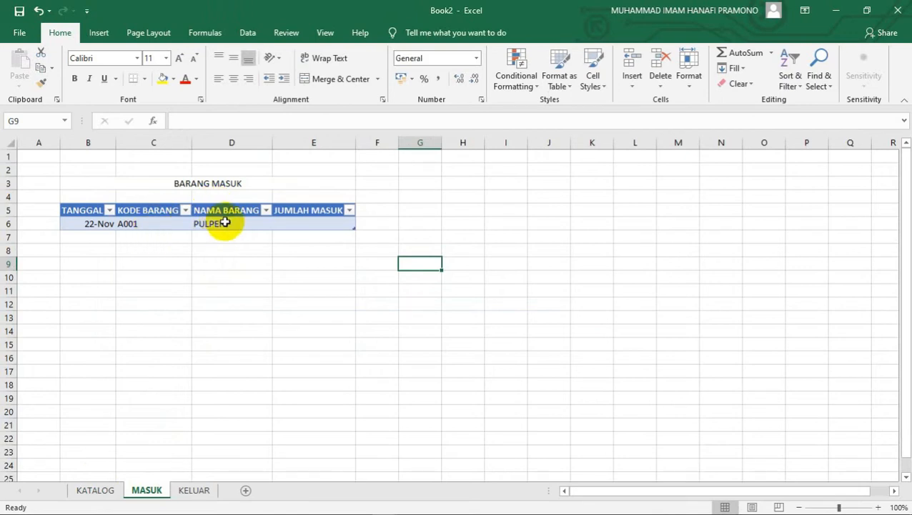
- Add a second row to the MASUK table with item code A002 in C7, and check the NAMA BARANG formulas
left_click(168, 237)
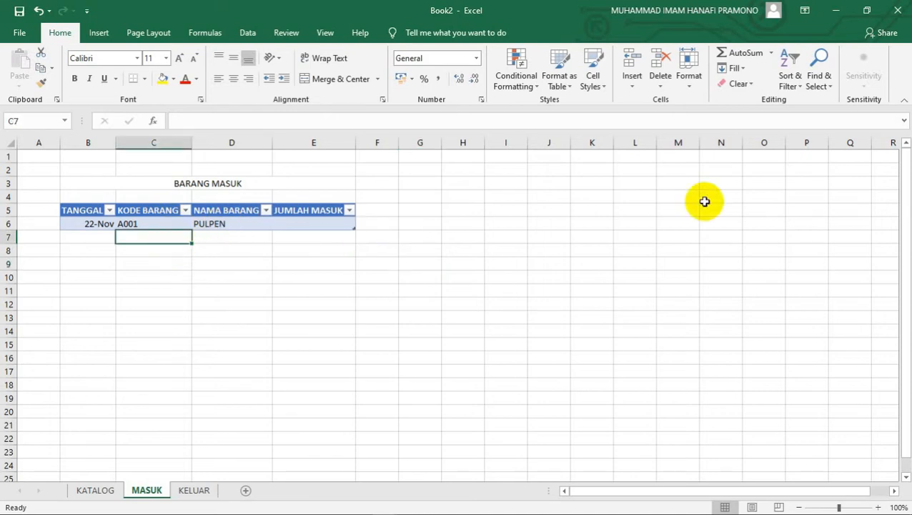
type("A001")
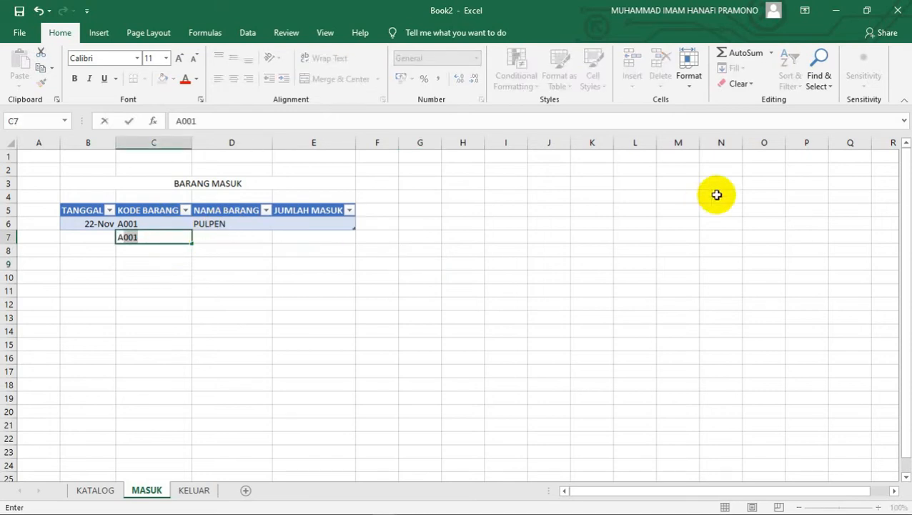
key("BackSpace")
type("2")
key("Tab")
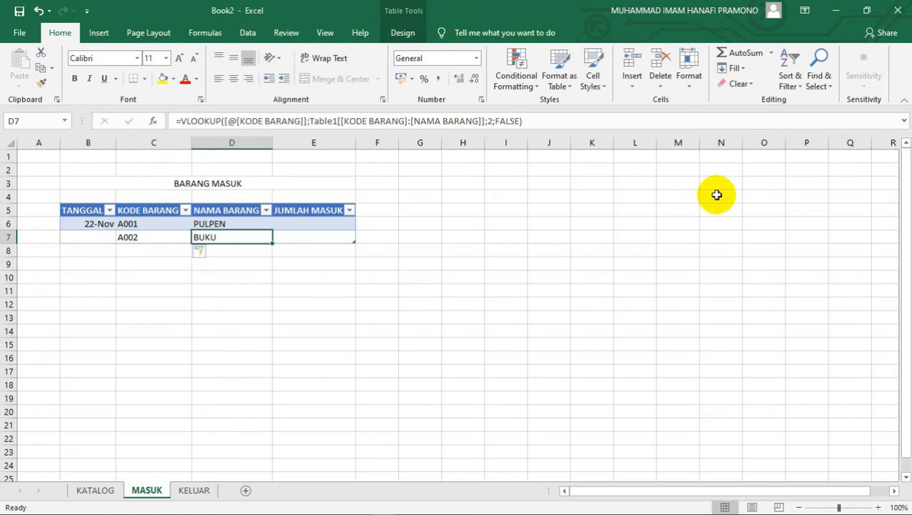
key("Down")
key("Up")
key("Left")
key("Right")
key("Up")
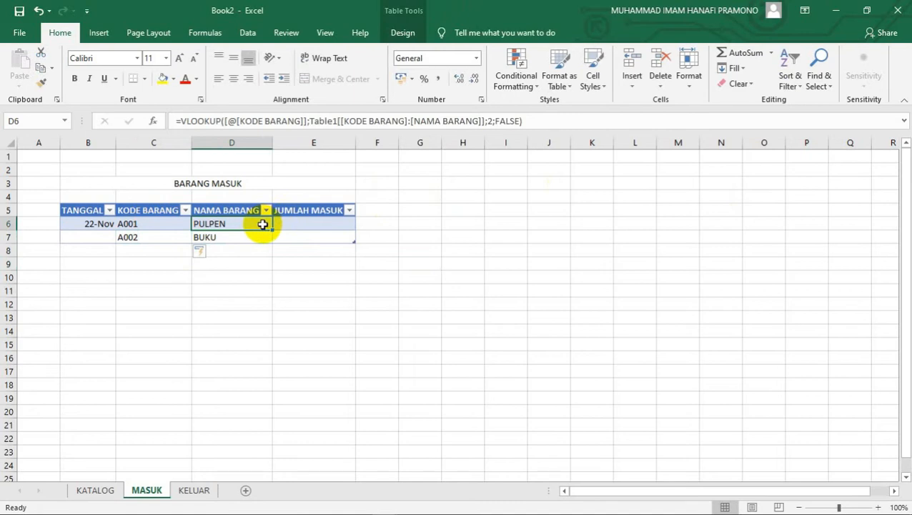
- Add a third row to the MASUK table with item code A003 in C8, and review the looked-up names in column D
left_click(154, 250)
type("A003")
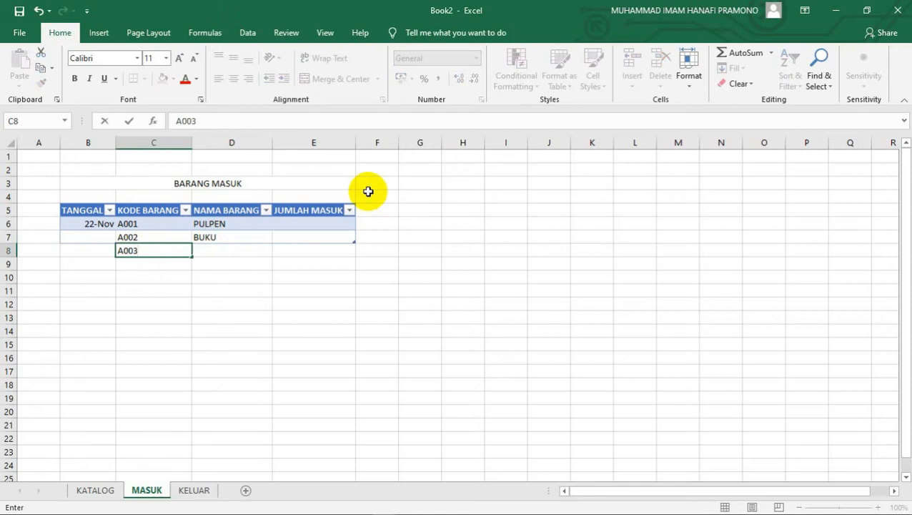
key("Tab")
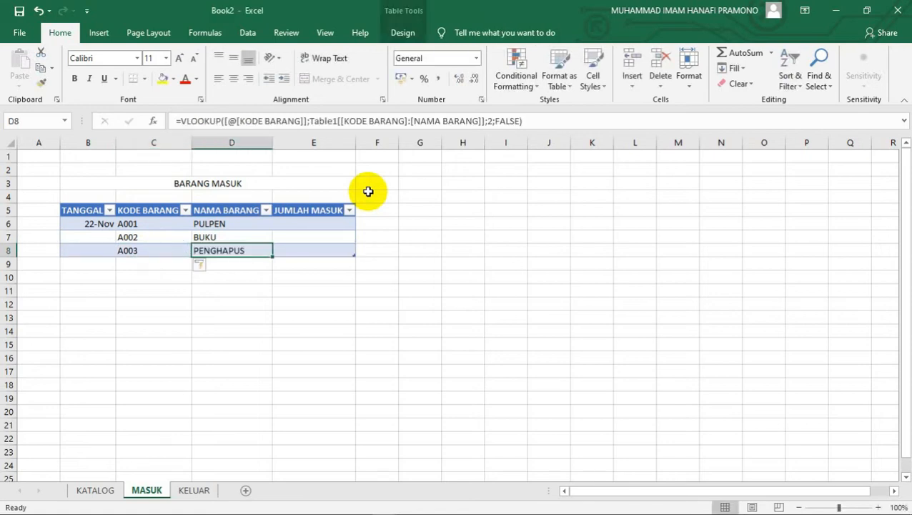
key("Up")
key("Down")
key("Up")
key("Up")
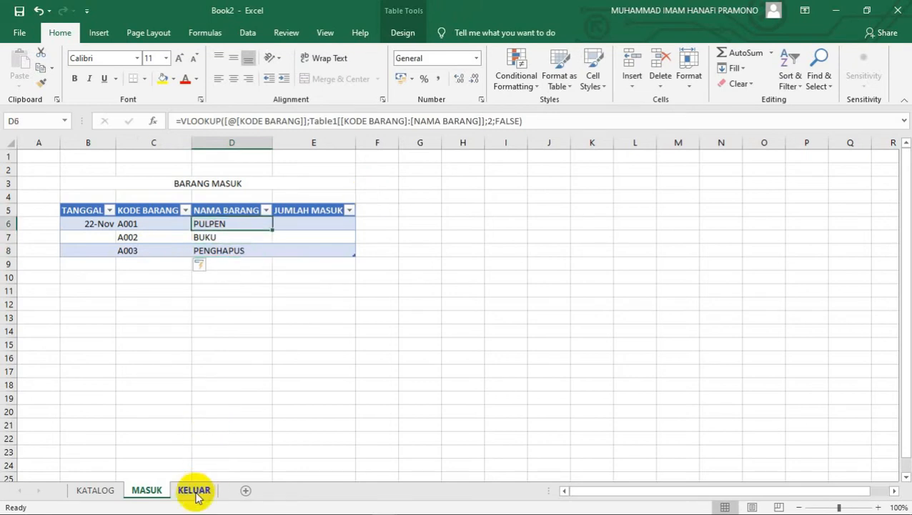
- Make the BARANG MASUK title in merged cell B3 bold
left_click(225, 181)
left_click(74, 79)
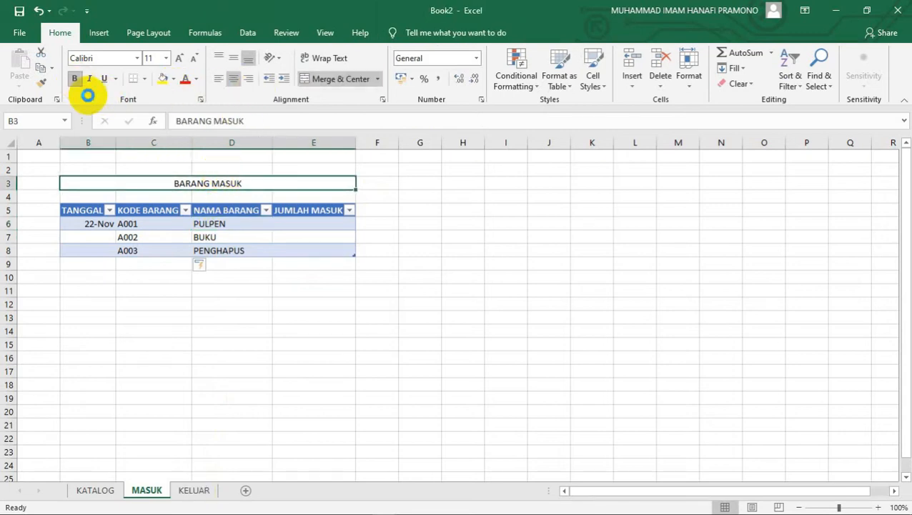
- Start a VLOOKUP formula in cell D6 of the KELUAR sheet, using the row's KODE BARANG cell as the lookup value
left_click(205, 492)
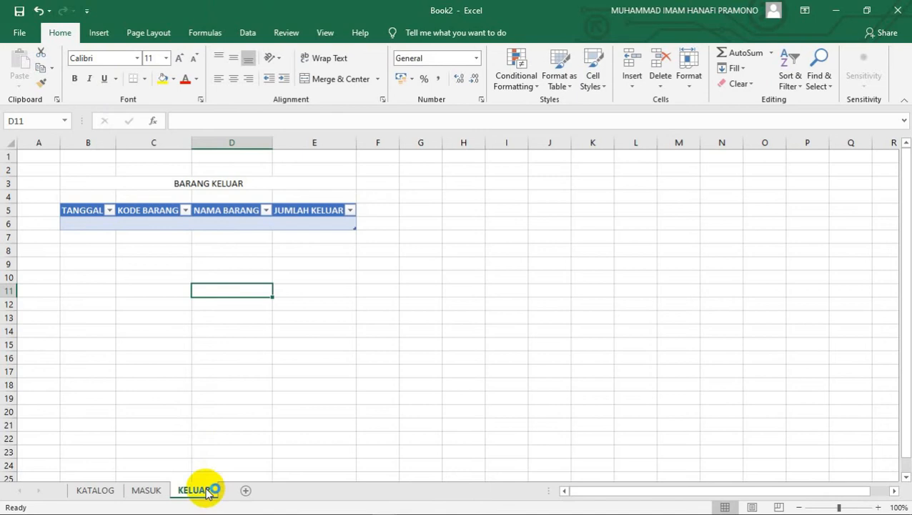
left_click(242, 220)
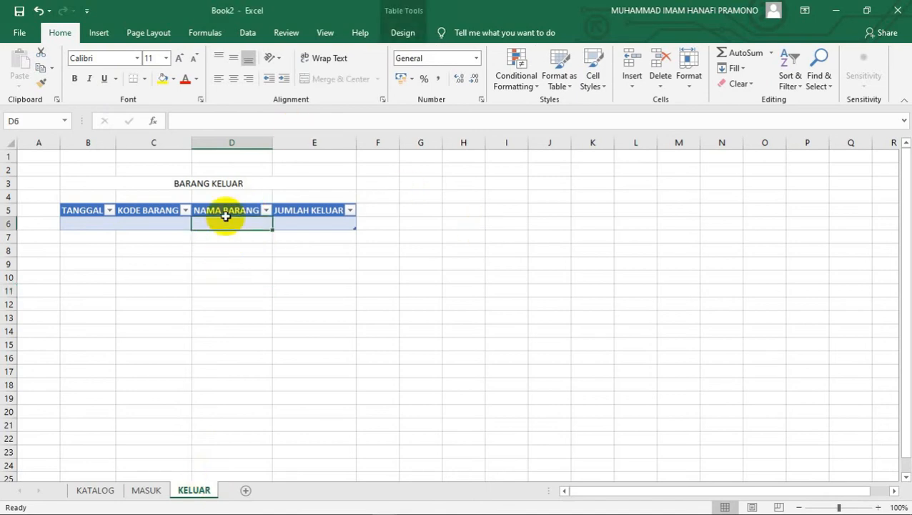
type("=")
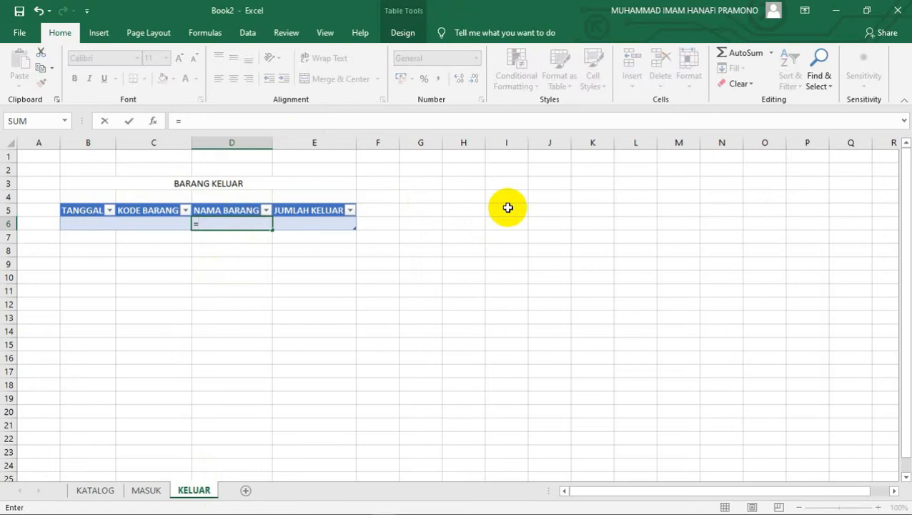
type("VLOOK")
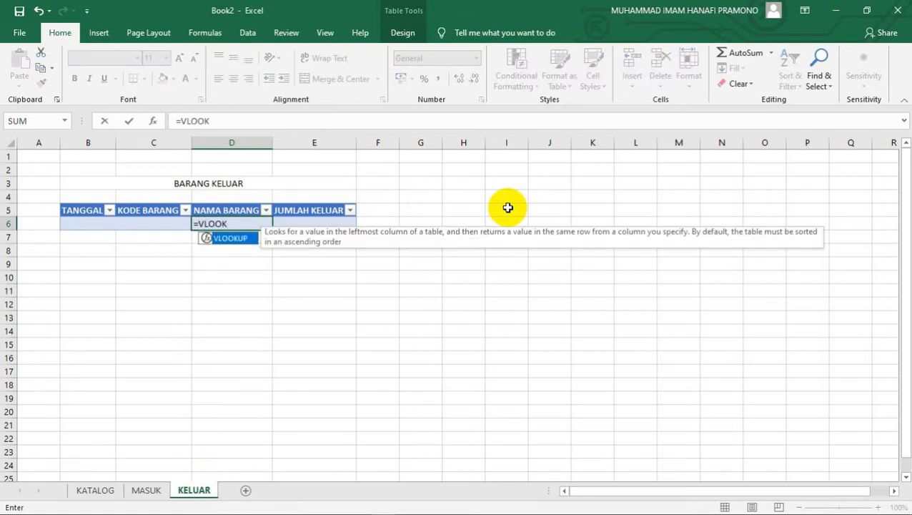
type("UP")
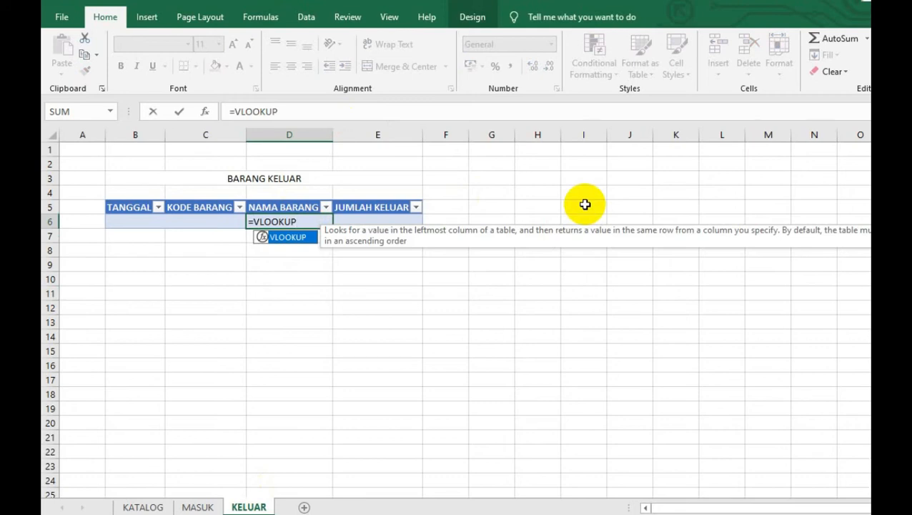
type("(")
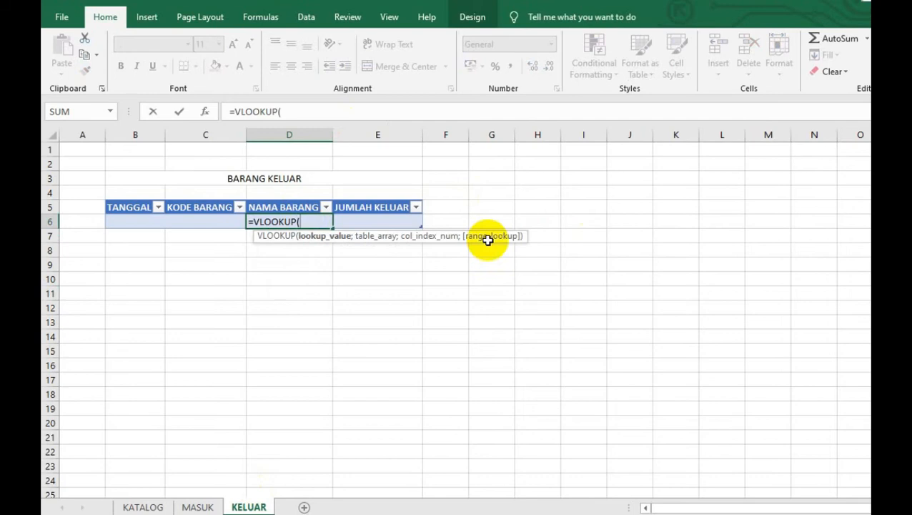
left_click(213, 222)
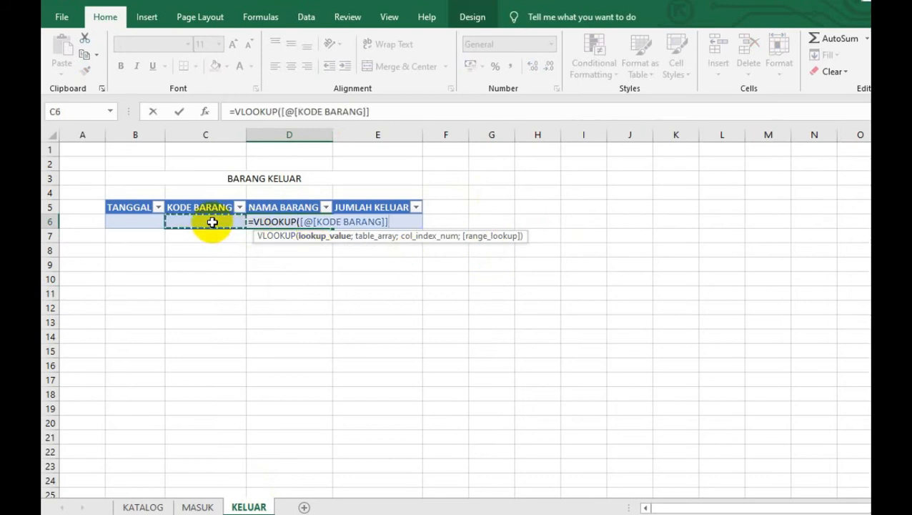
type(";")
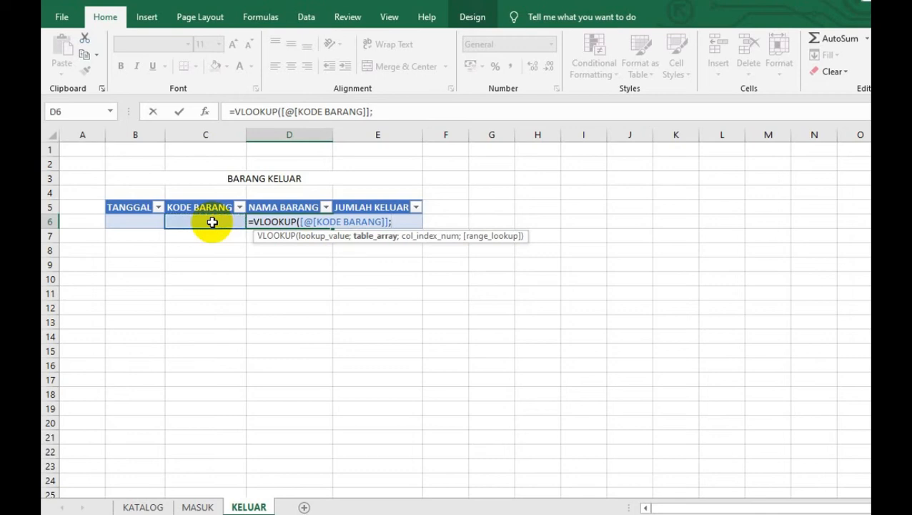
- Complete the VLOOKUP with the KODE BARANG and NAMA BARANG columns of the KATALOG table, column index 2 and FALSE for exact match
left_click(143, 506)
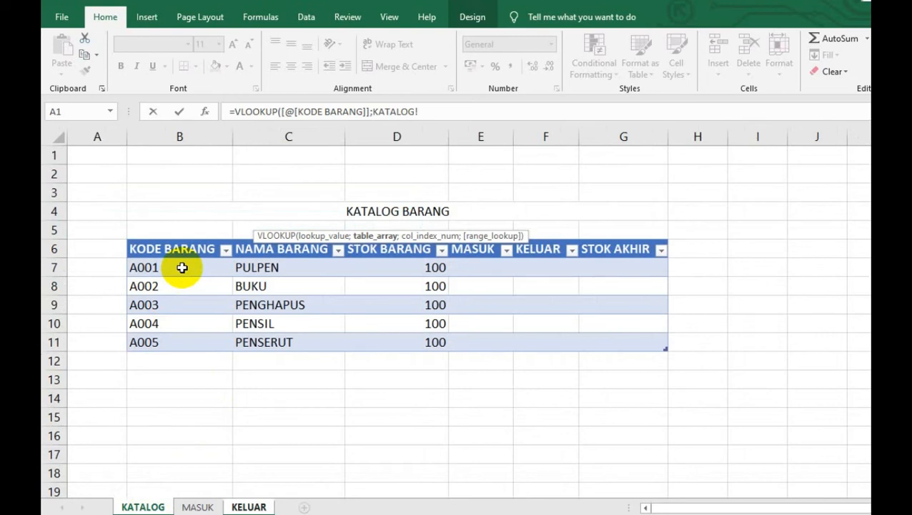
left_click_drag(182, 267, 282, 337)
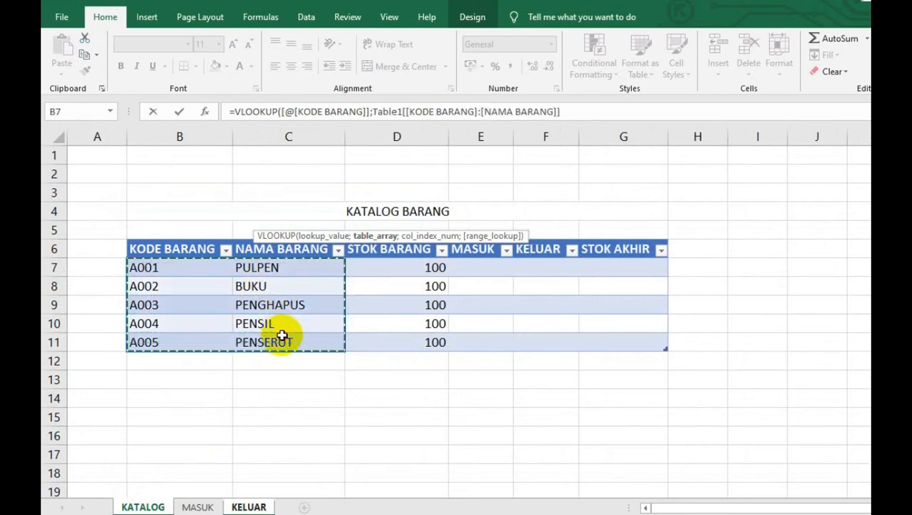
type(";")
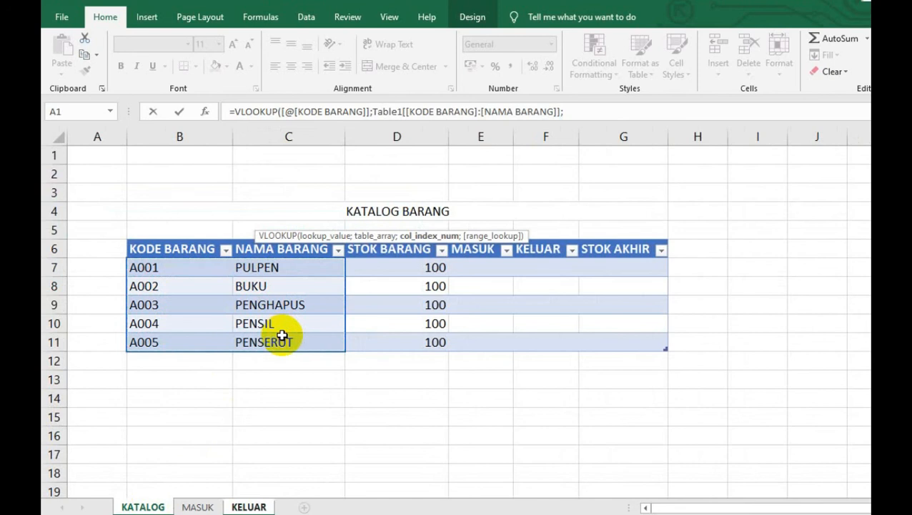
type("2")
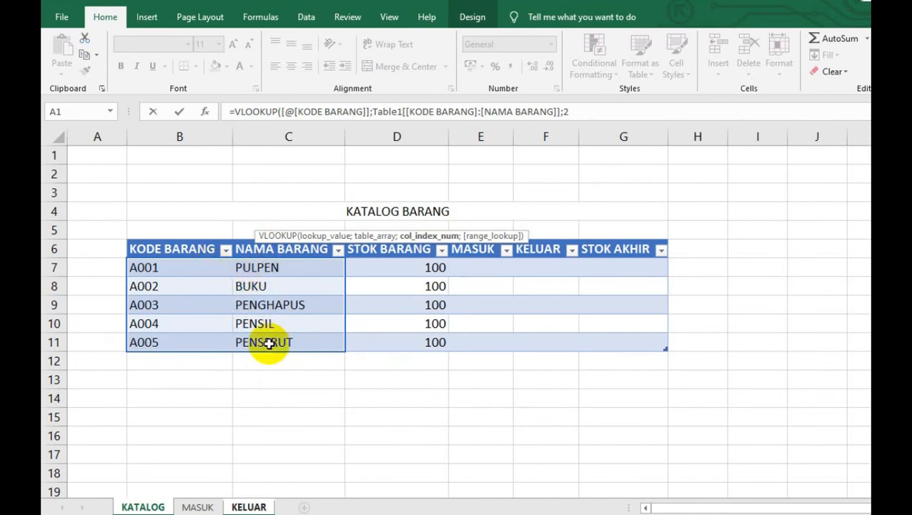
type(";")
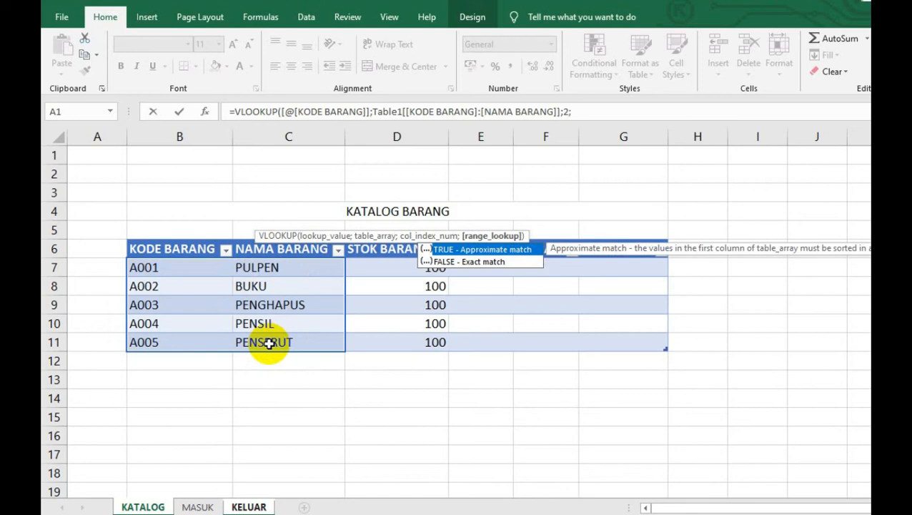
type("FALSE")
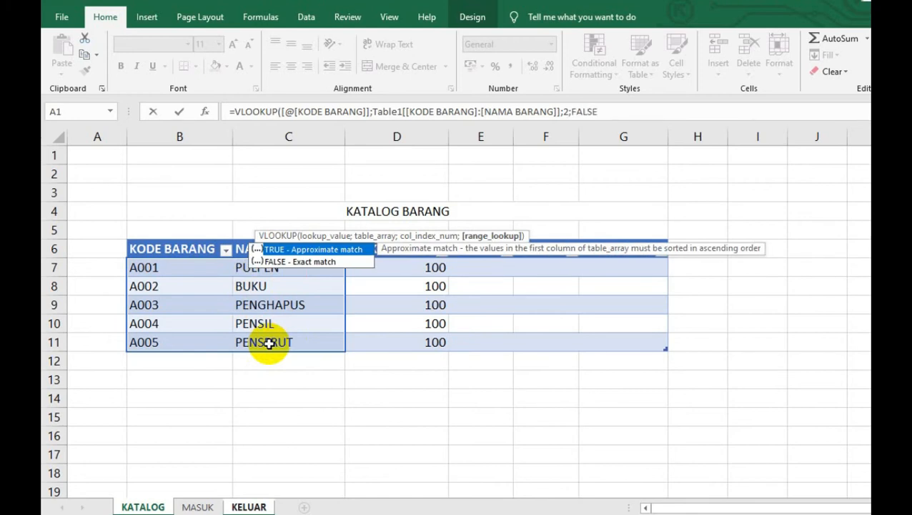
type(")")
key("Return")
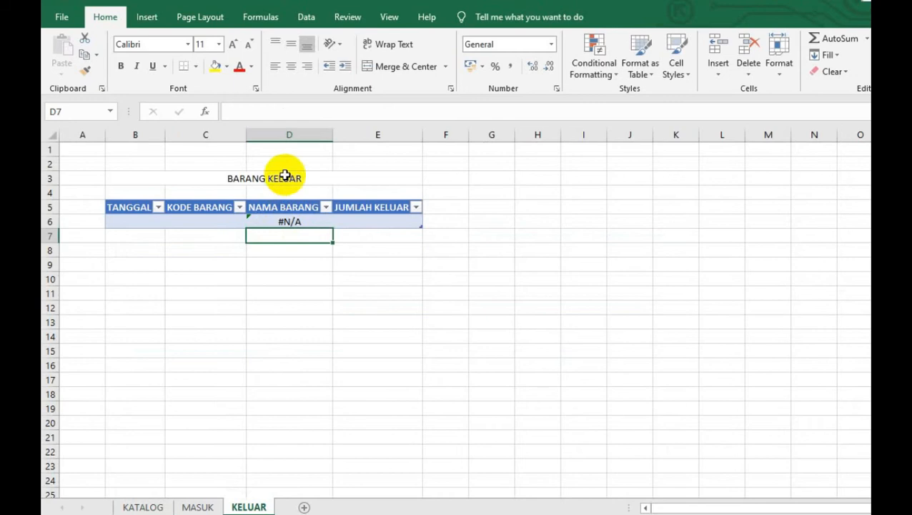
- Enter the date 22/11 in the TANGGAL cell B6 of the KELUAR table
left_click(143, 224)
type("22")
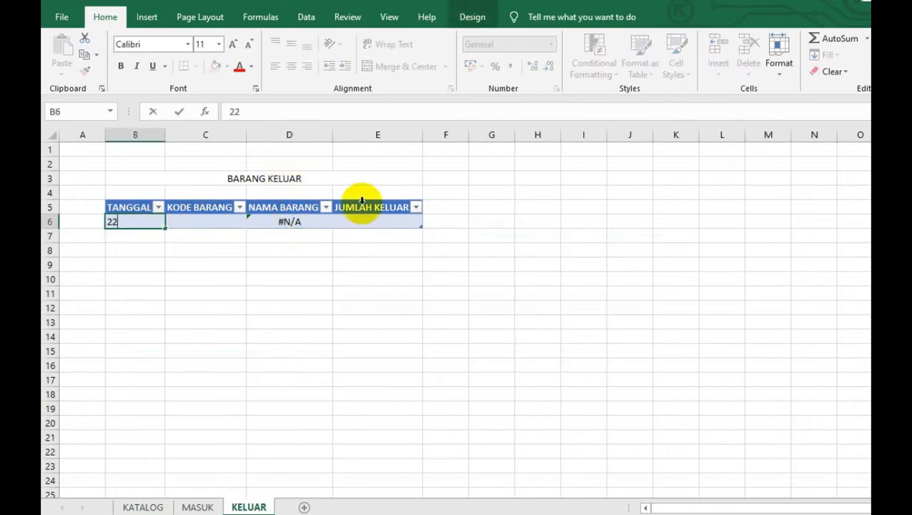
type("/")
type("1")
key("BackSpace")
type("11")
key("Tab")
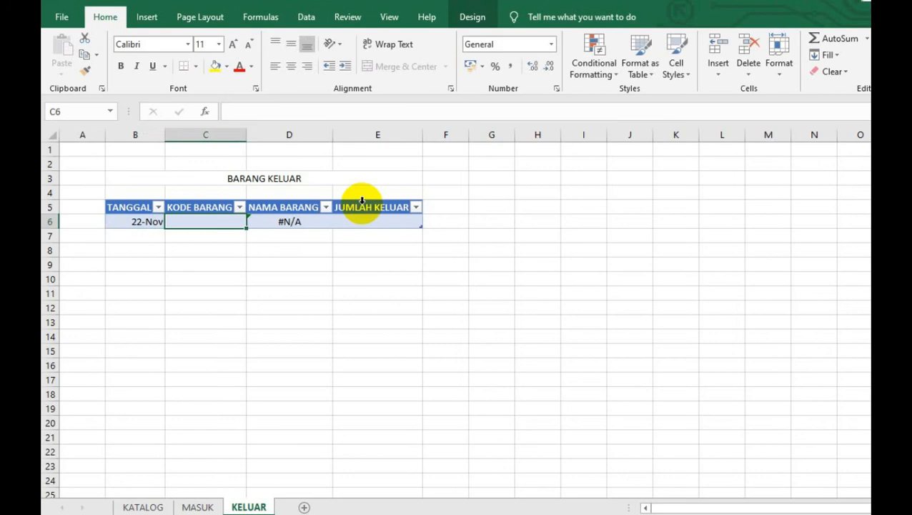
- Enter item code A003 in cell C6 of the KELUAR table and check the looked-up name against the KATALOG table
type("A003")
key("Return")
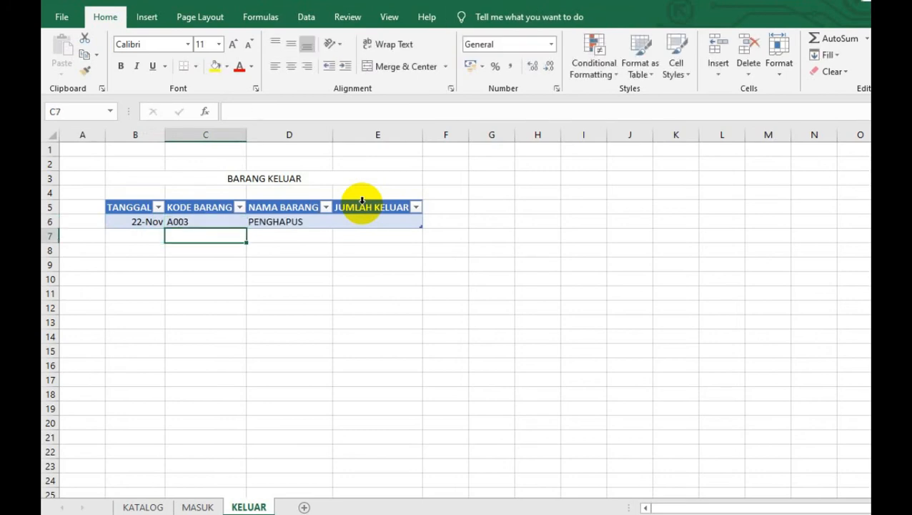
left_click(130, 505)
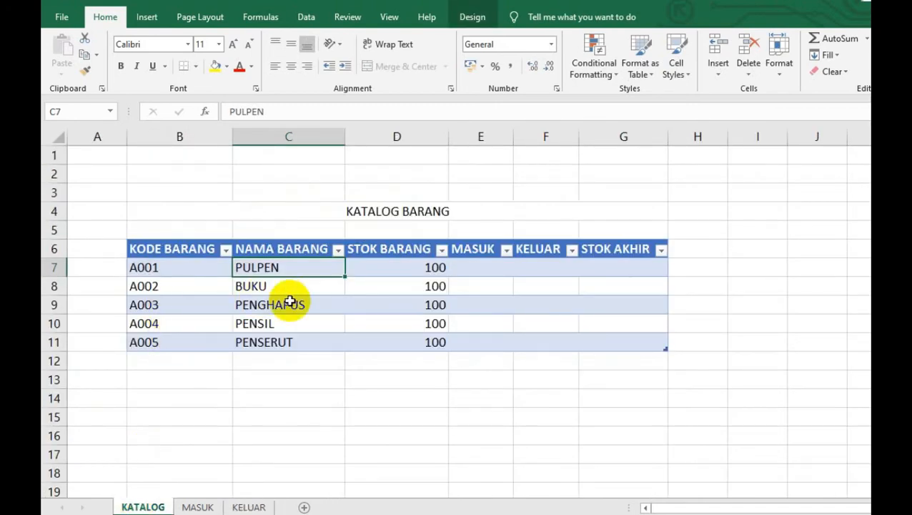
- Add a second row to the KELUAR table with item code A004 in C7
left_click(249, 506)
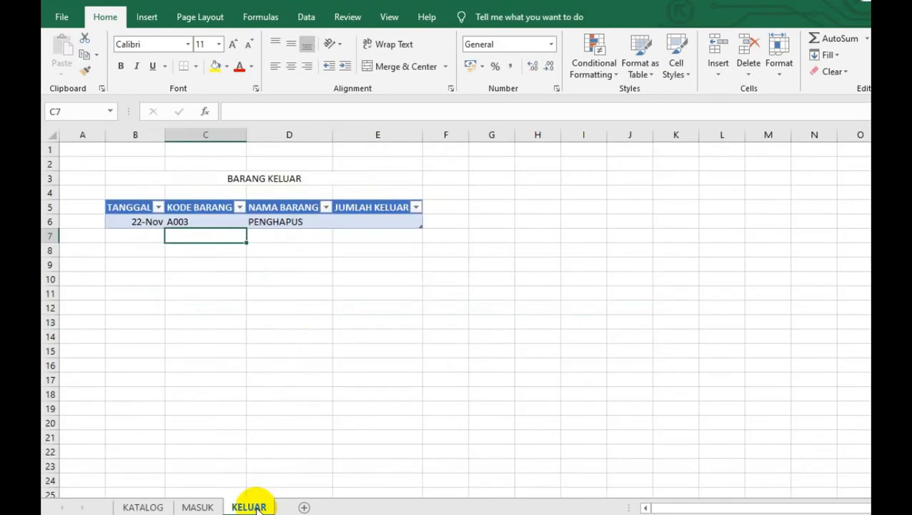
type("A004")
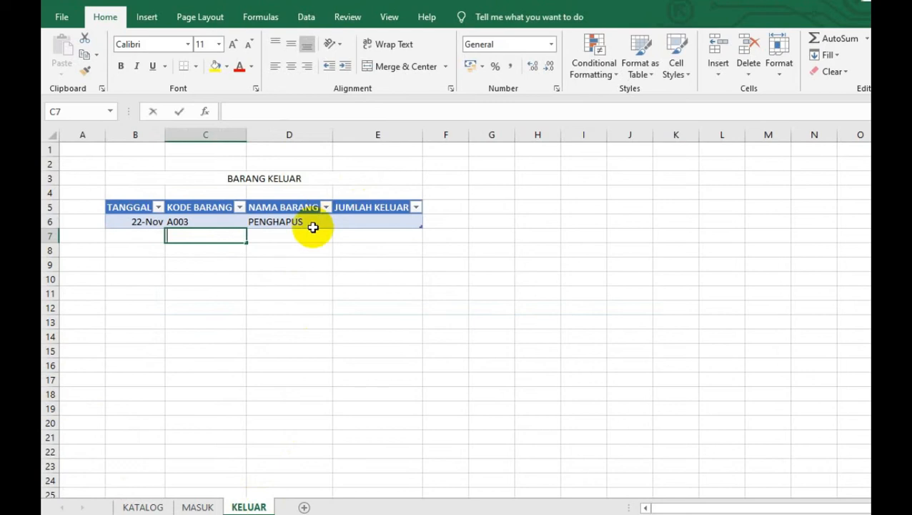
key("Tab")
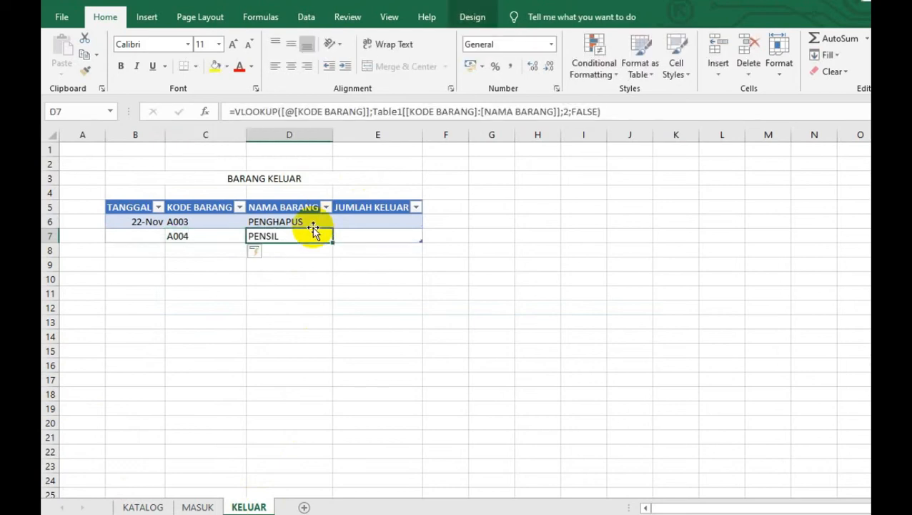
- Add a third row to the KELUAR table with item code A005 in C8
left_click(213, 252)
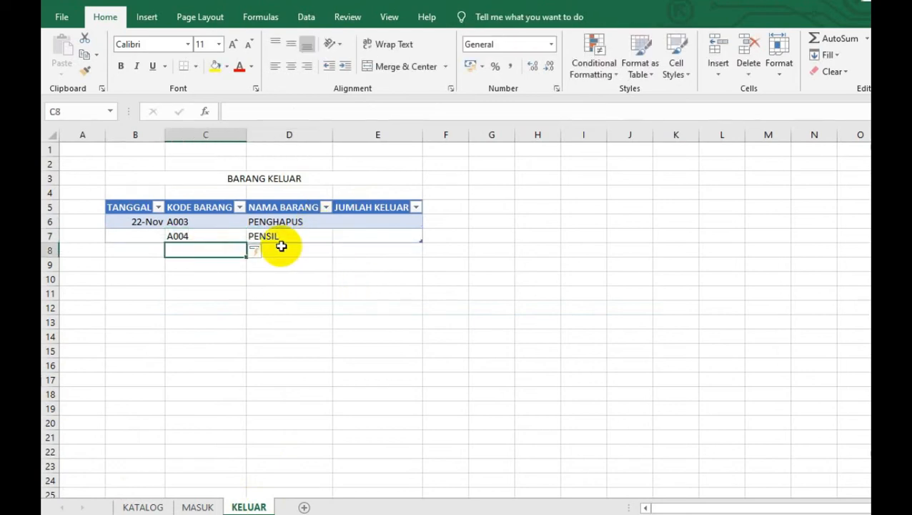
type("A005")
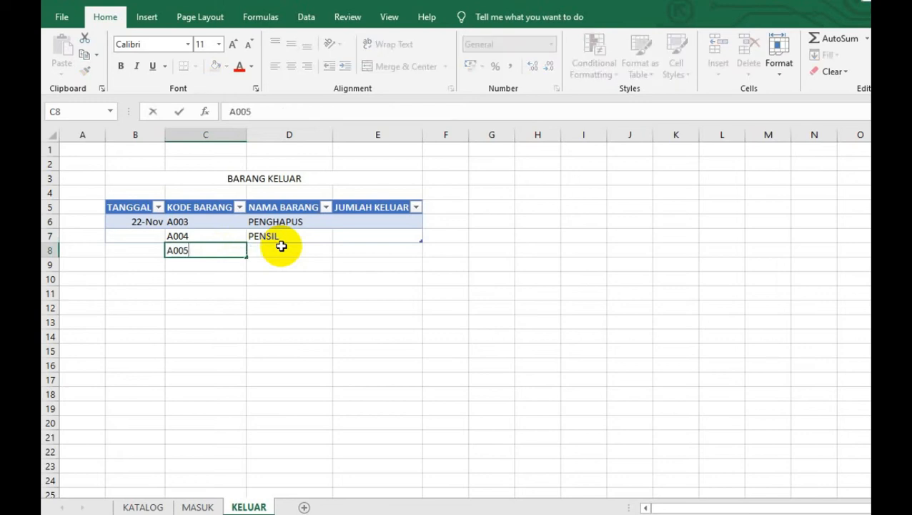
key("Tab")
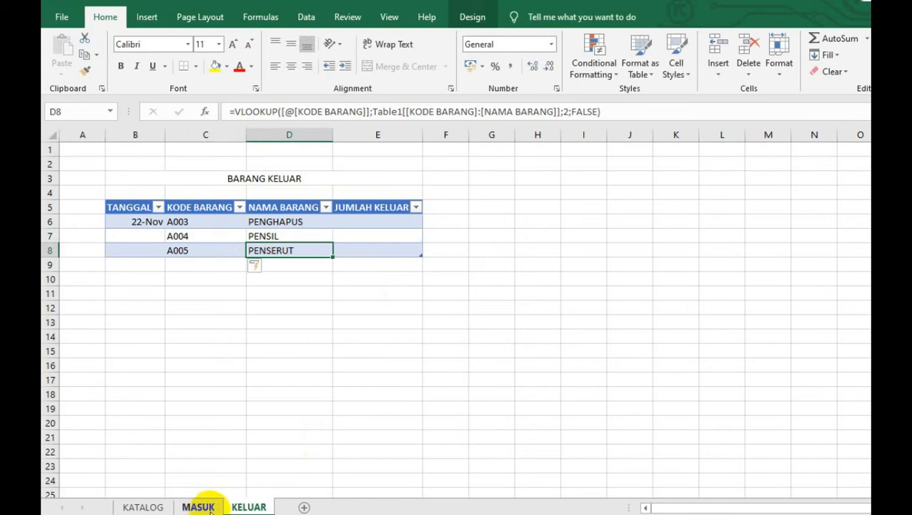
- Make the KATALOG BARANG title in merged cell B4 of the KATALOG sheet bold
left_click(142, 507)
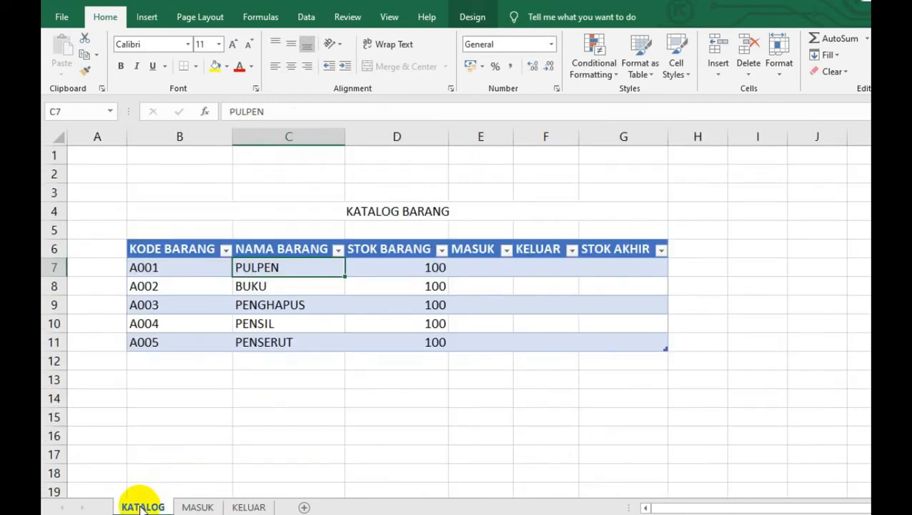
left_click(418, 216)
left_click(121, 65)
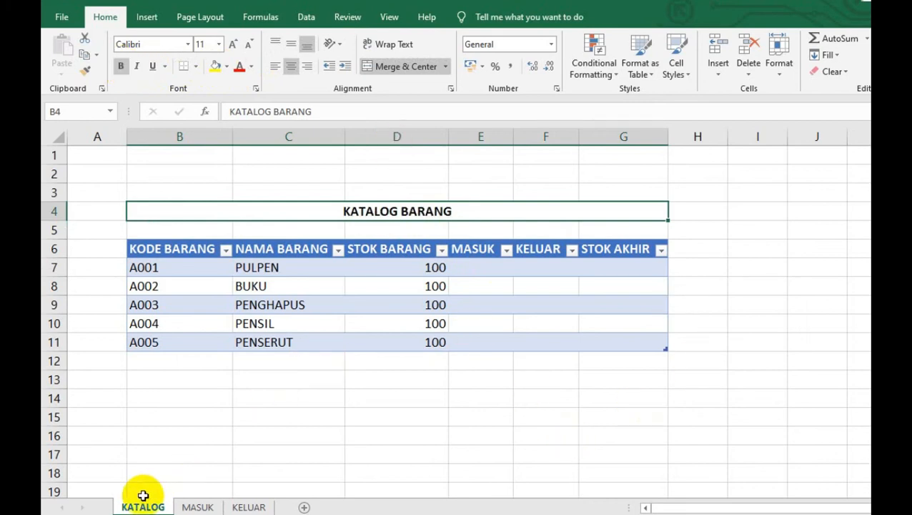
- Start a SUMIF formula in cell E7 of the KATALOG table with the MASUK table's KODE BARANG column as its range
left_click(484, 270)
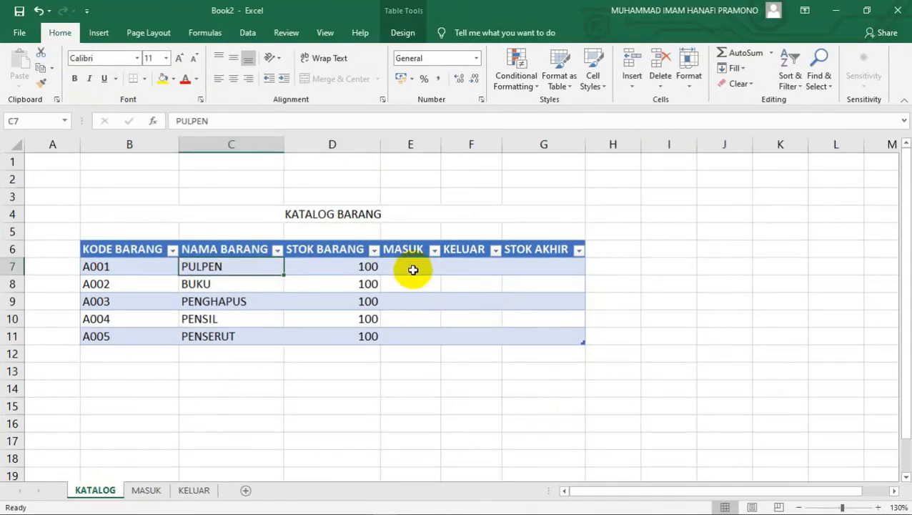
type("=SUM")
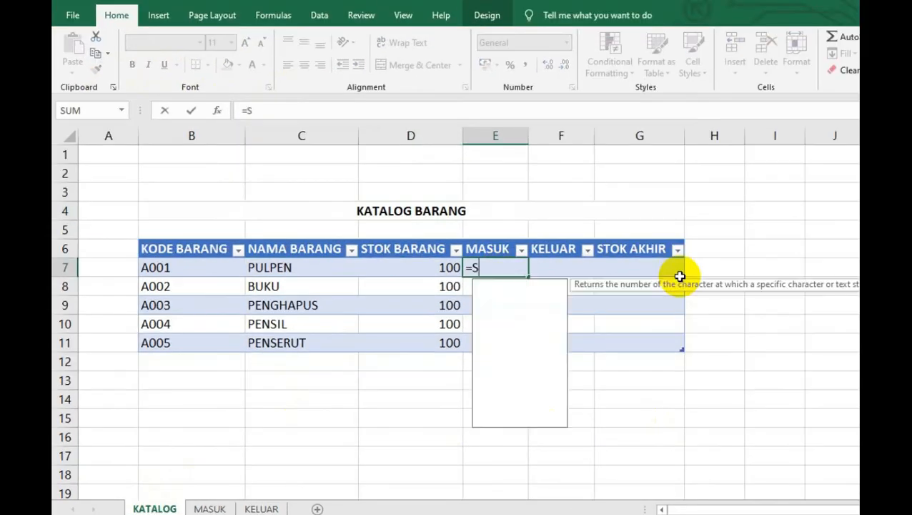
type("IF")
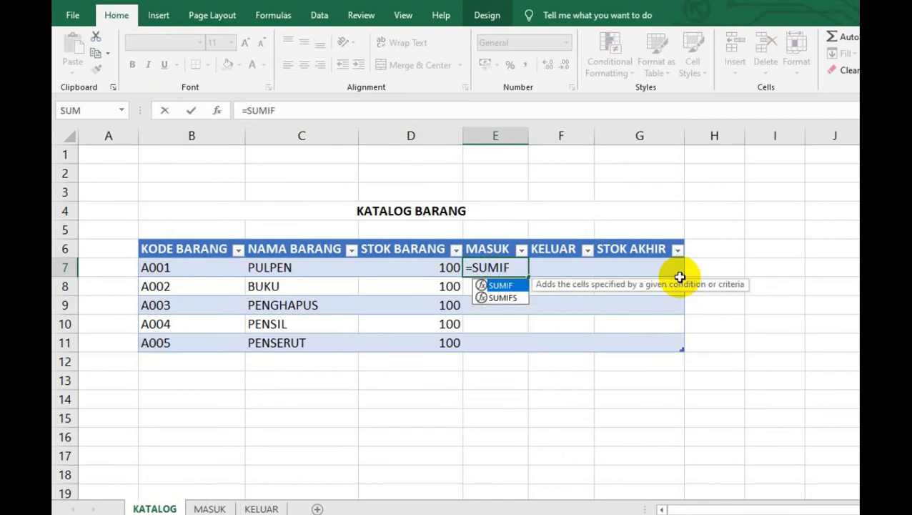
type("(")
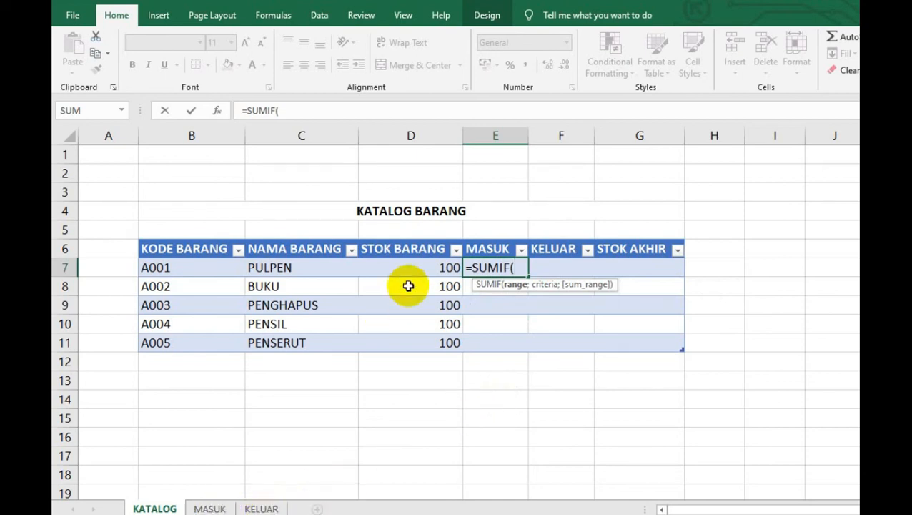
left_click(211, 507)
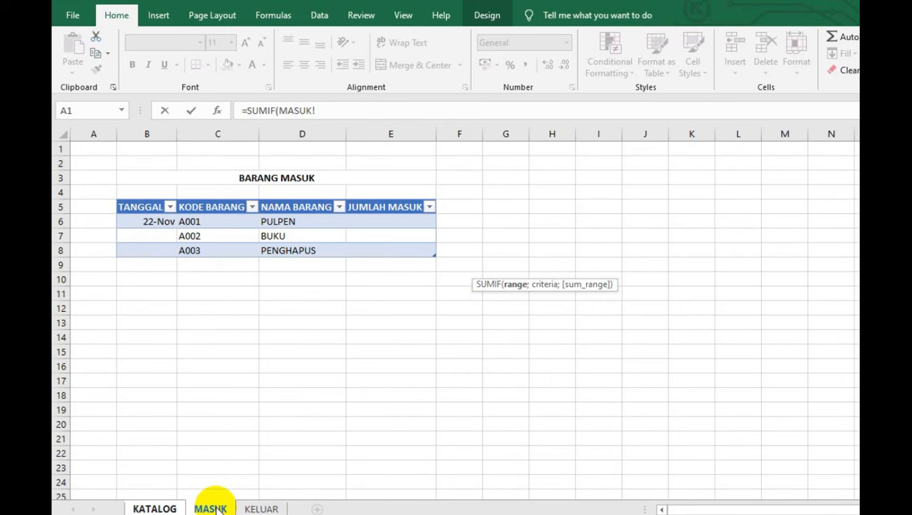
left_click_drag(213, 221, 216, 246)
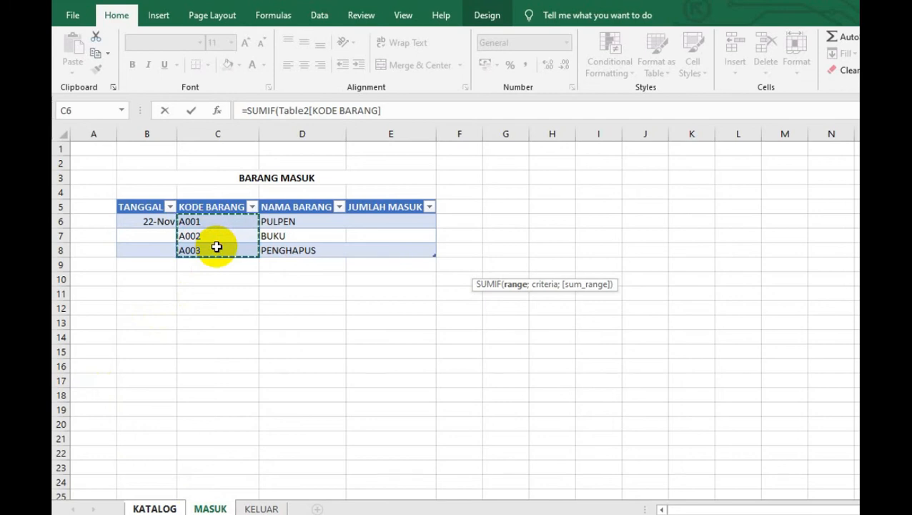
type(";")
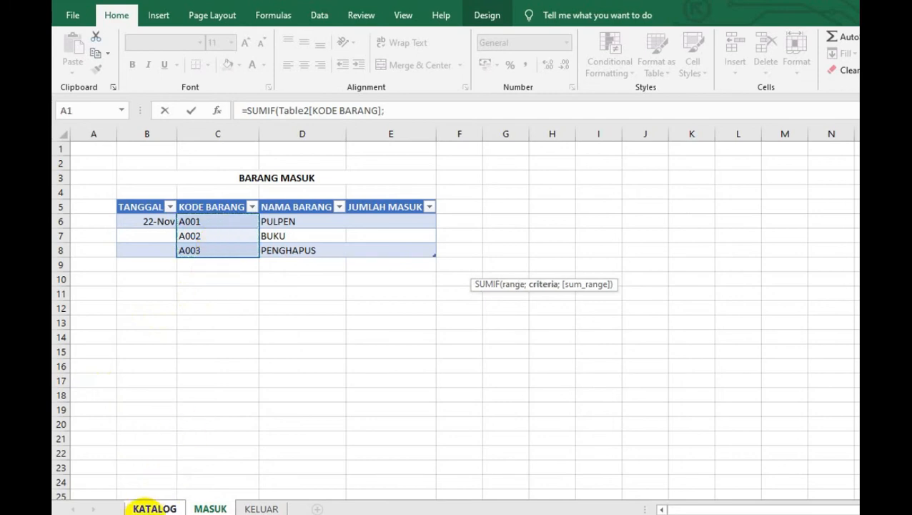
- Complete the E7 formula with the row's KODE BARANG as criteria and the MASUK table's JUMLAH MASUK as sum range, and check the column's cells
left_click(151, 505)
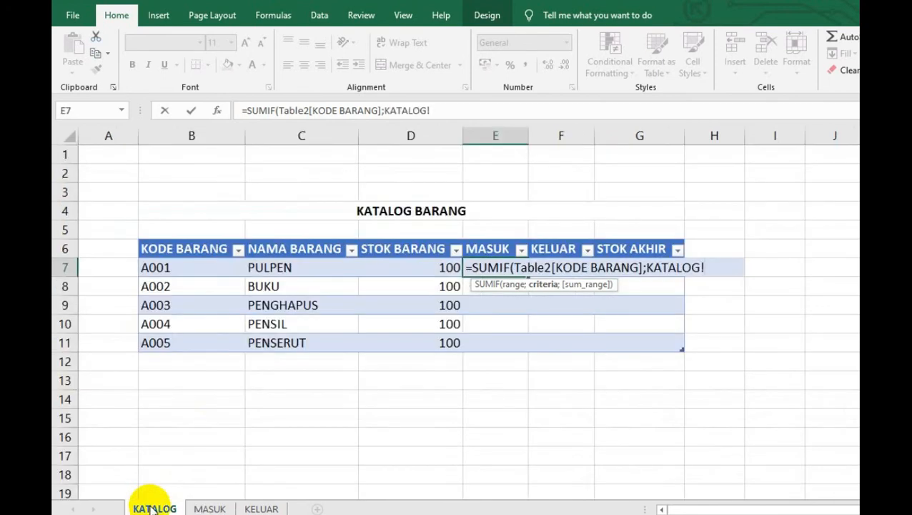
left_click(213, 272)
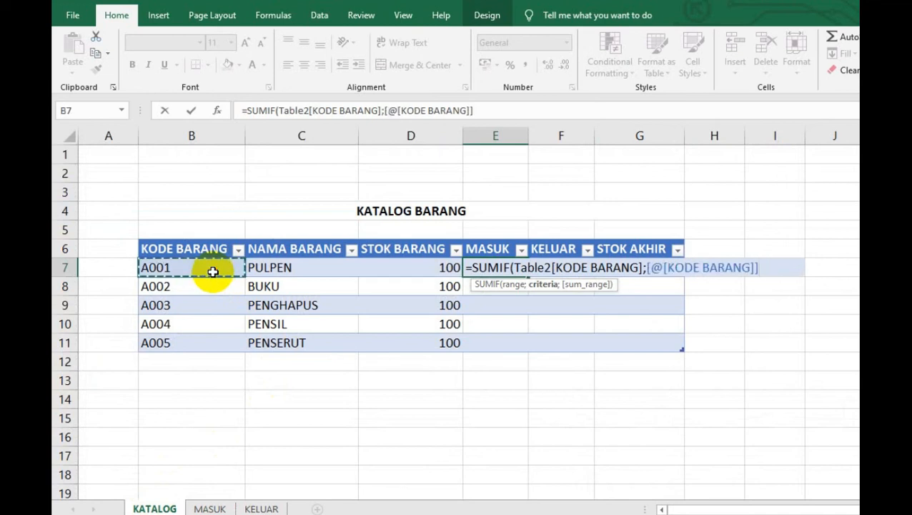
type(";")
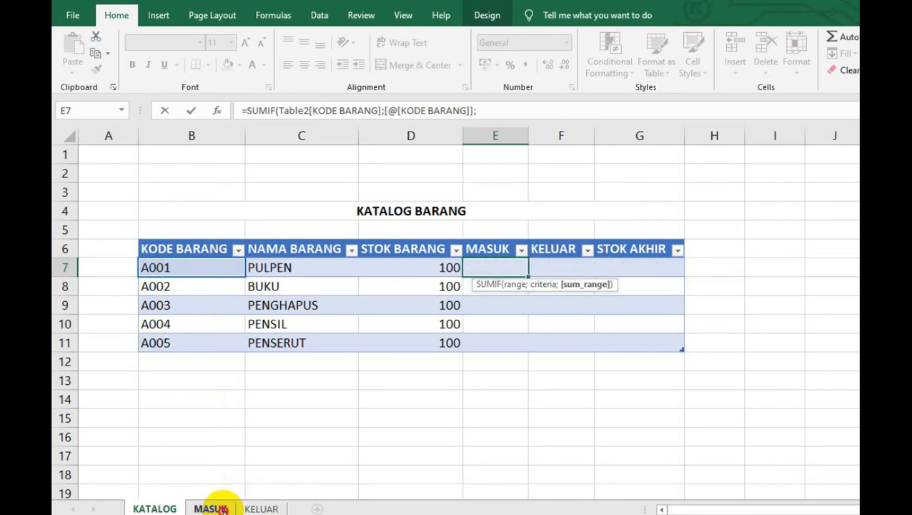
left_click(219, 508)
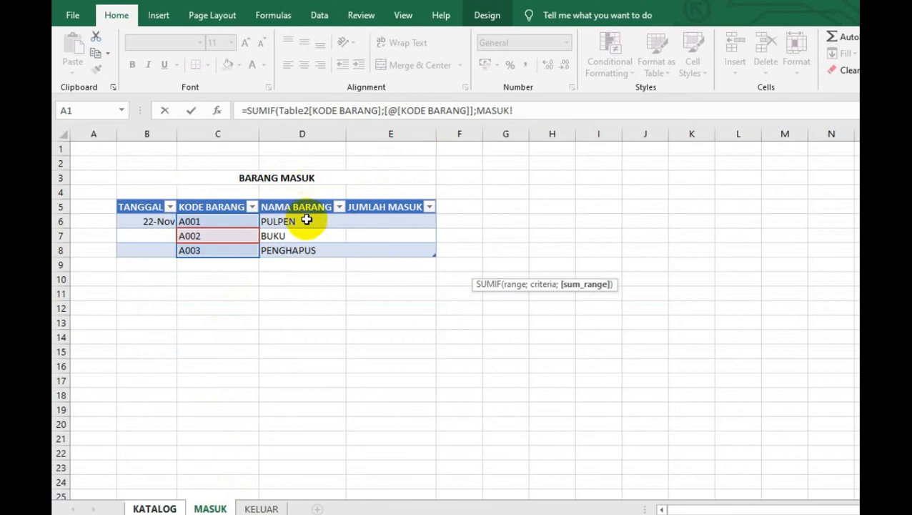
left_click_drag(376, 220, 387, 248)
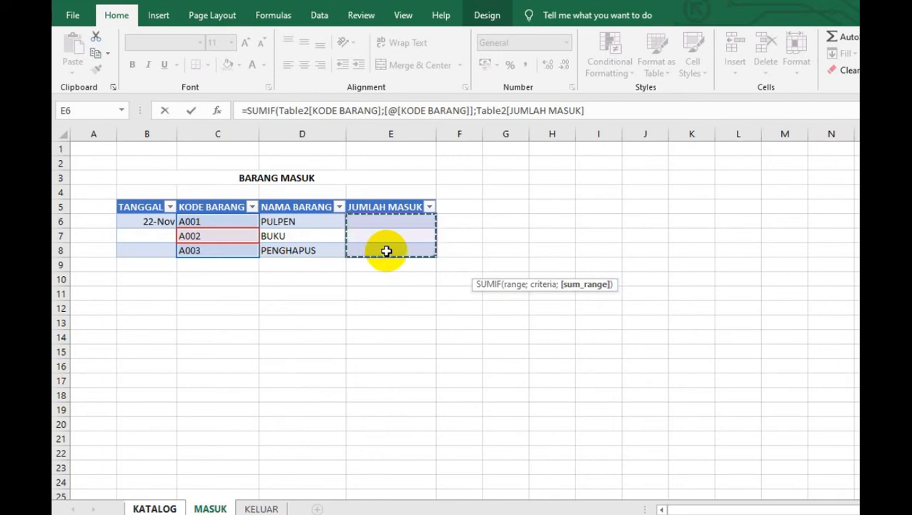
key("Return")
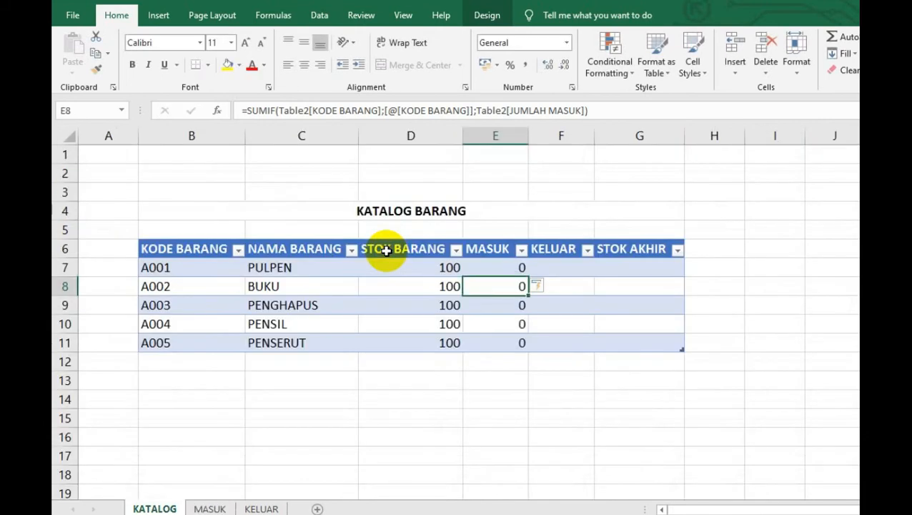
left_click(496, 269)
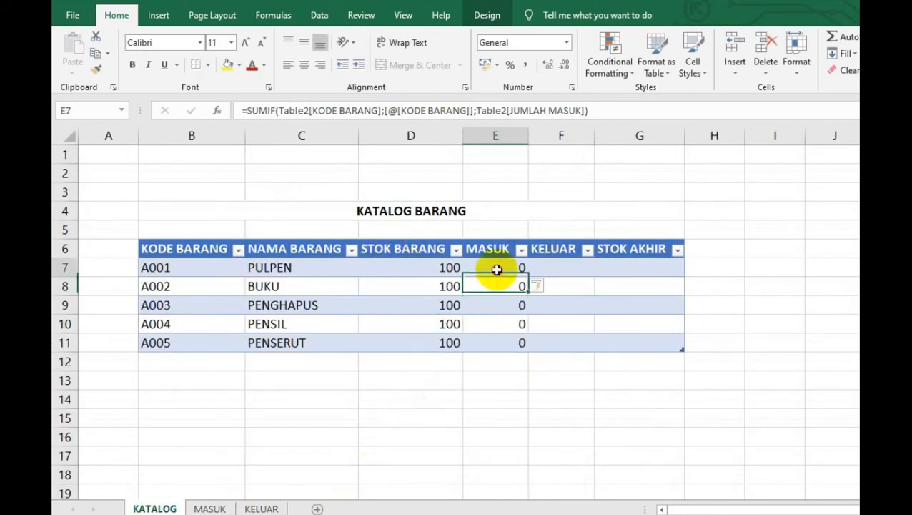
left_click(500, 286)
left_click(505, 306)
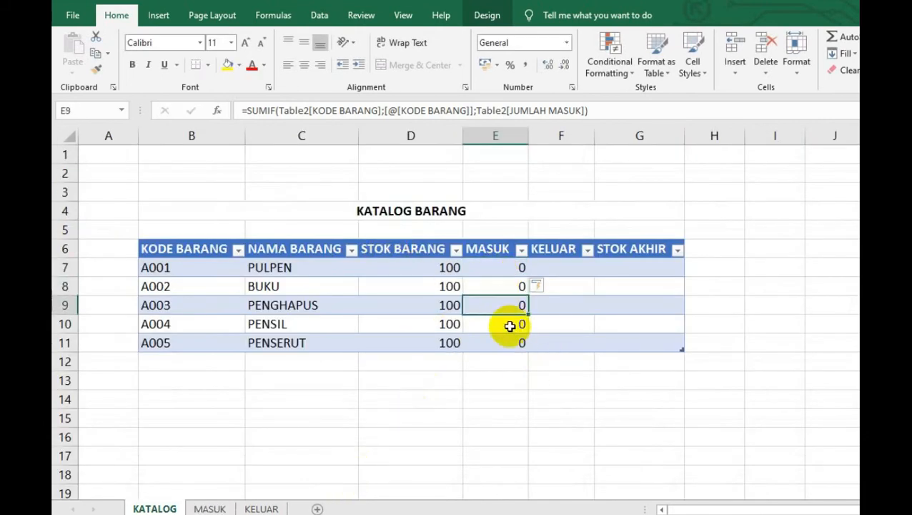
left_click(509, 325)
- Enter the JUMLAH MASUK quantities 5, 7 and 5 in cells E6 to E8 of the MASUK sheet
left_click(210, 509)
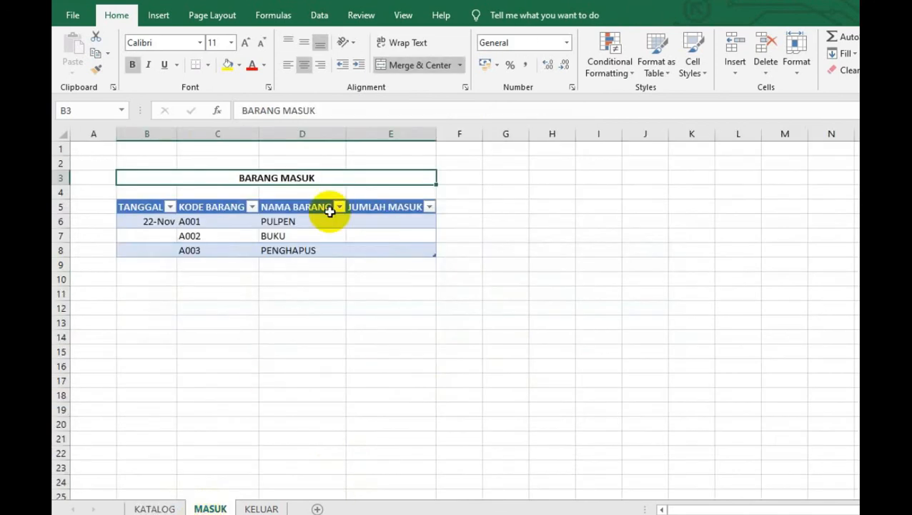
left_click(406, 224)
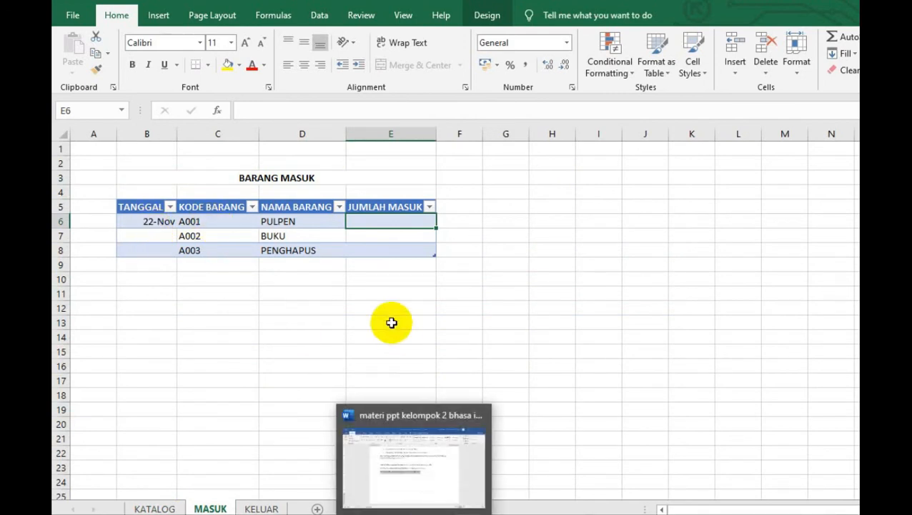
type("5")
left_click(488, 246)
left_click(430, 236)
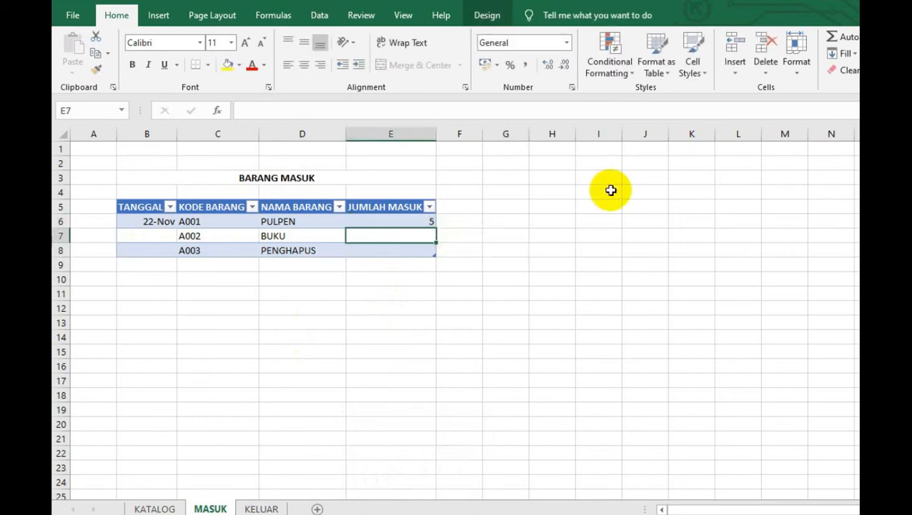
type("7")
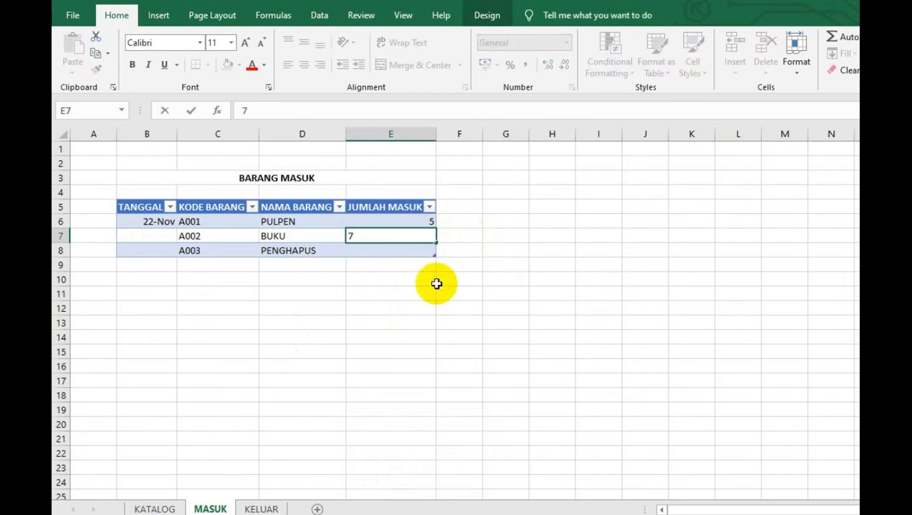
left_click(409, 249)
type("5")
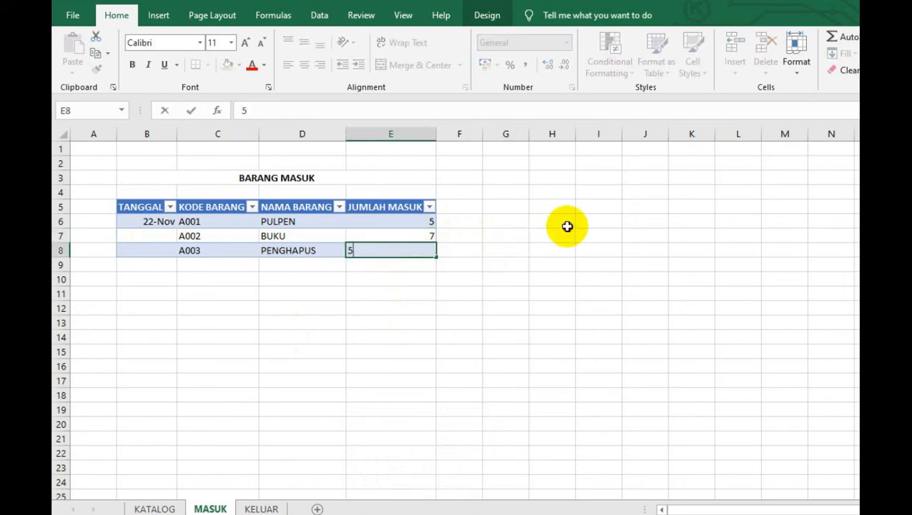
left_click(567, 226)
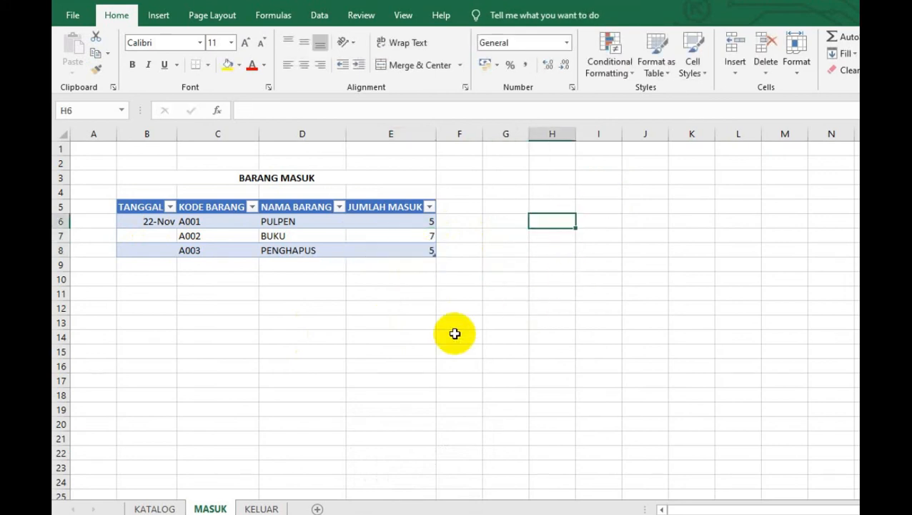
- Compare the MASUK column of the KATALOG table with the JUMLAH MASUK quantities on the MASUK sheet
left_click(161, 507)
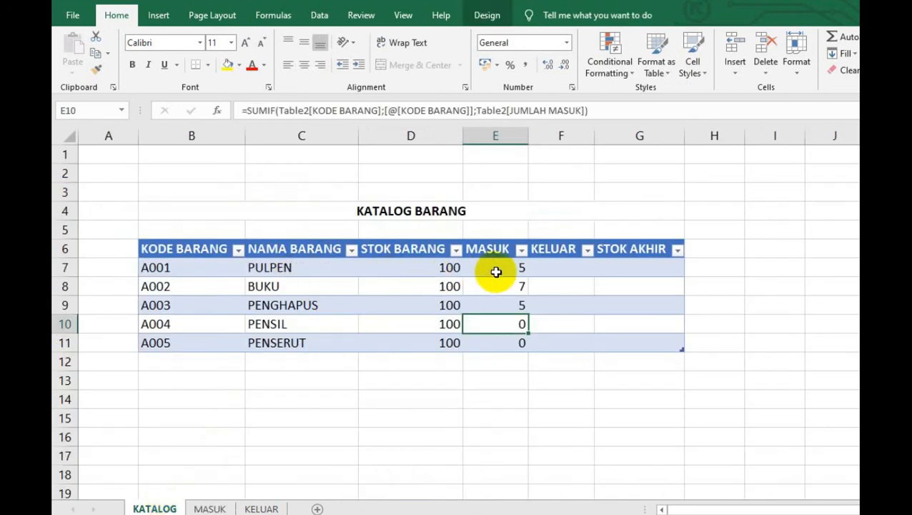
left_click(213, 508)
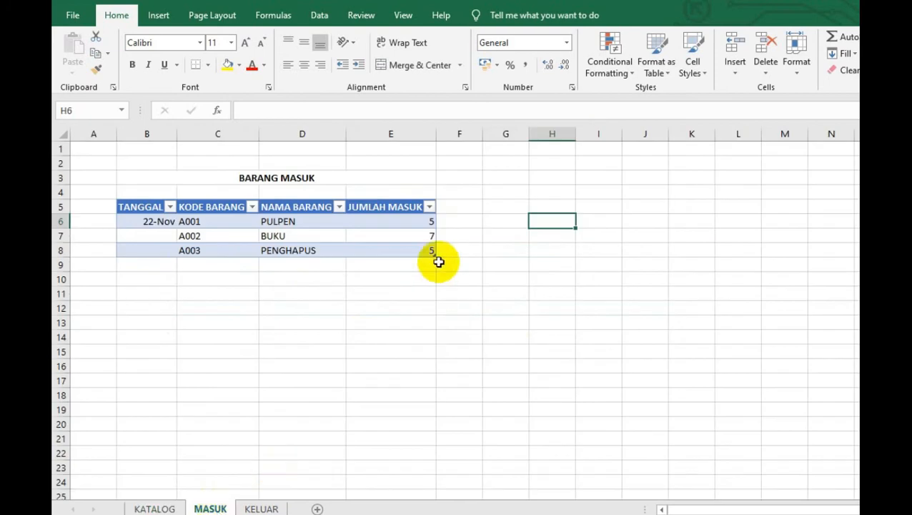
left_click(153, 508)
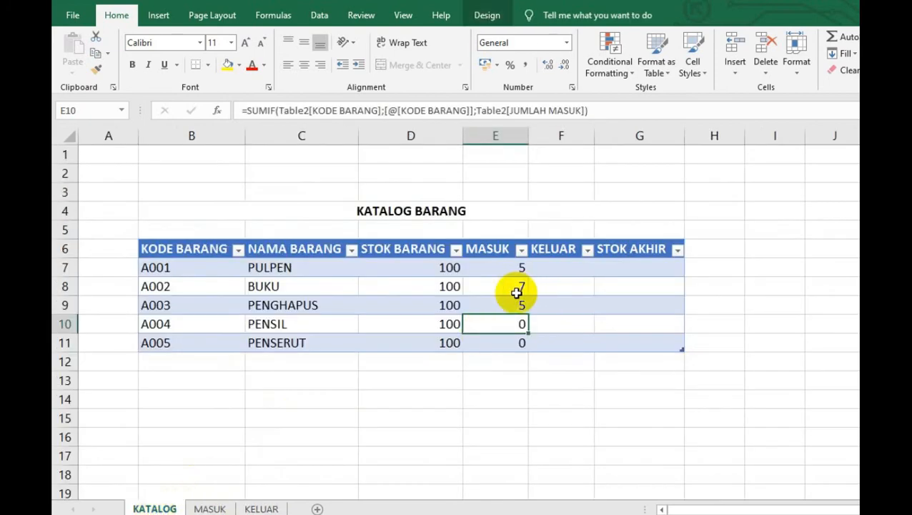
left_click(209, 506)
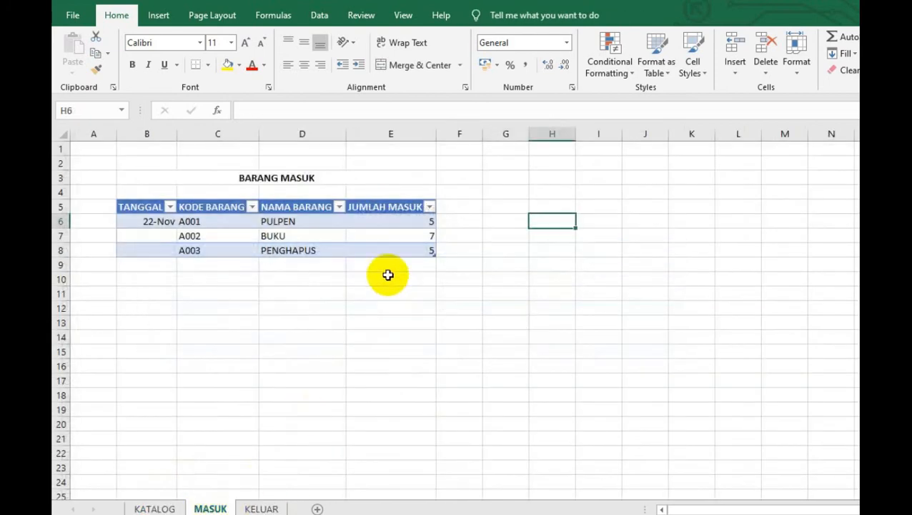
left_click(397, 252)
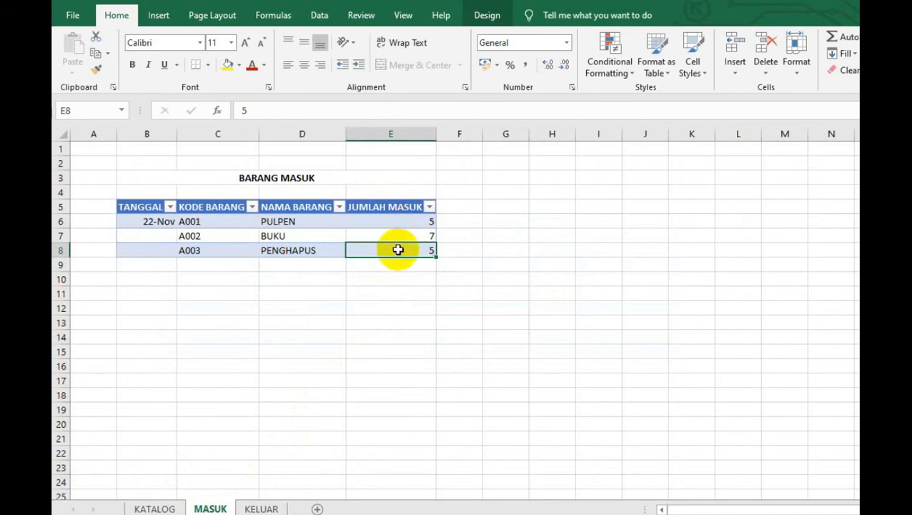
left_click(154, 508)
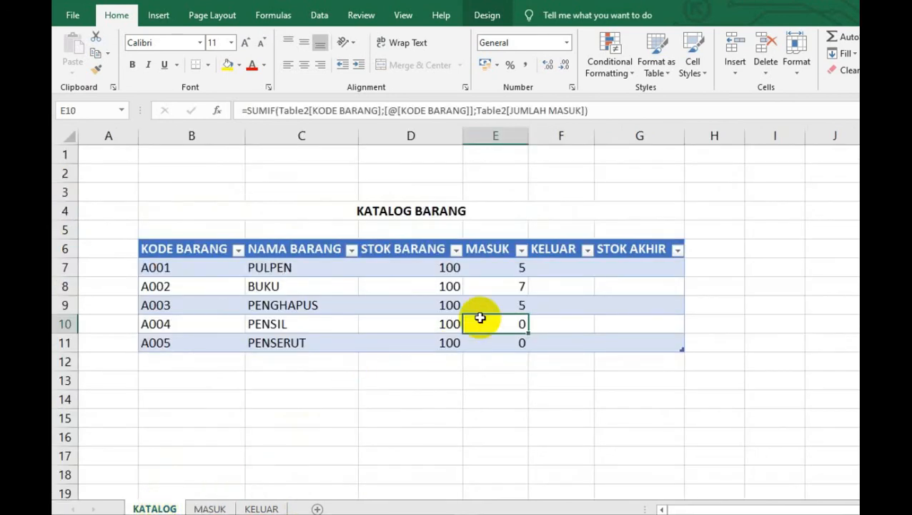
left_click(517, 305)
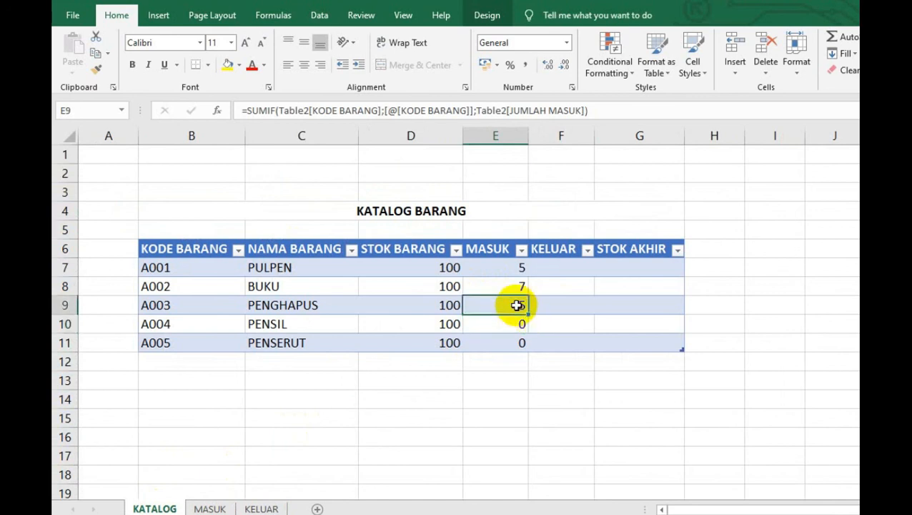
- Start a SUMIF formula in cell F7 of the KATALOG table with the KELUAR table's KODE BARANG column as its range
left_click(261, 508)
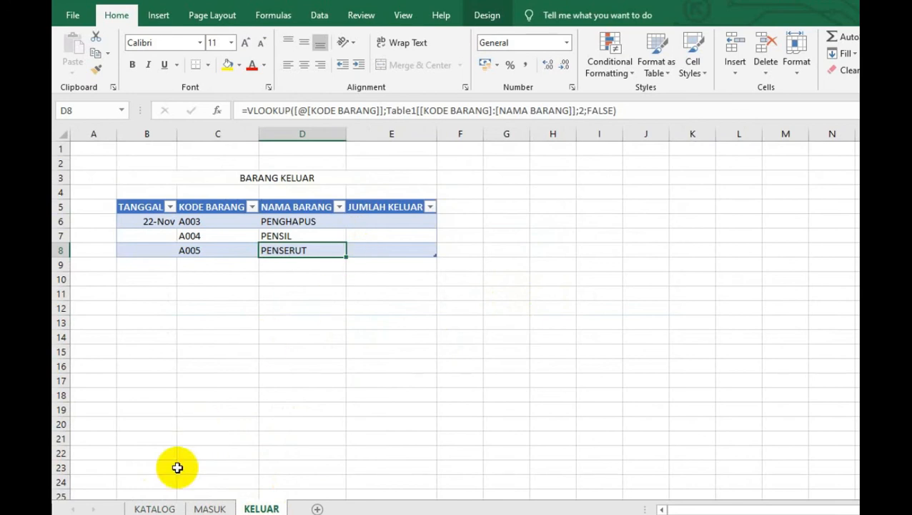
left_click(165, 507)
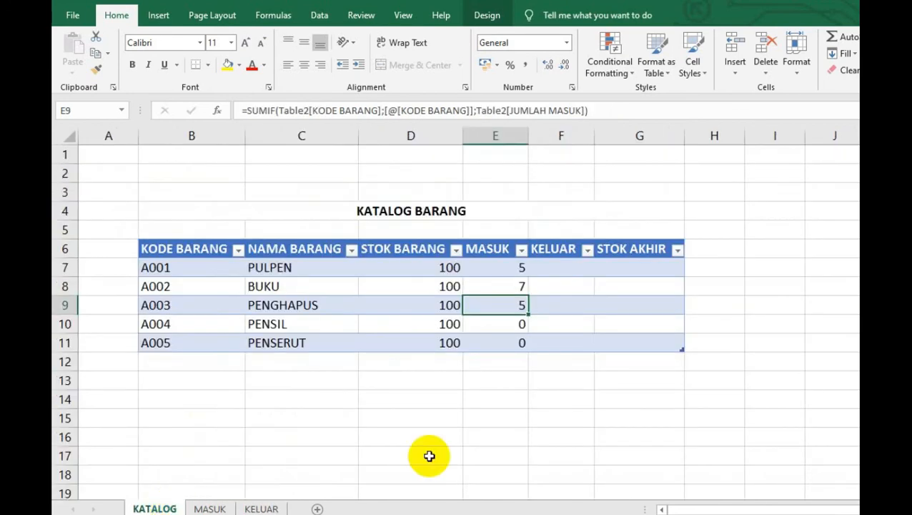
left_click(562, 264)
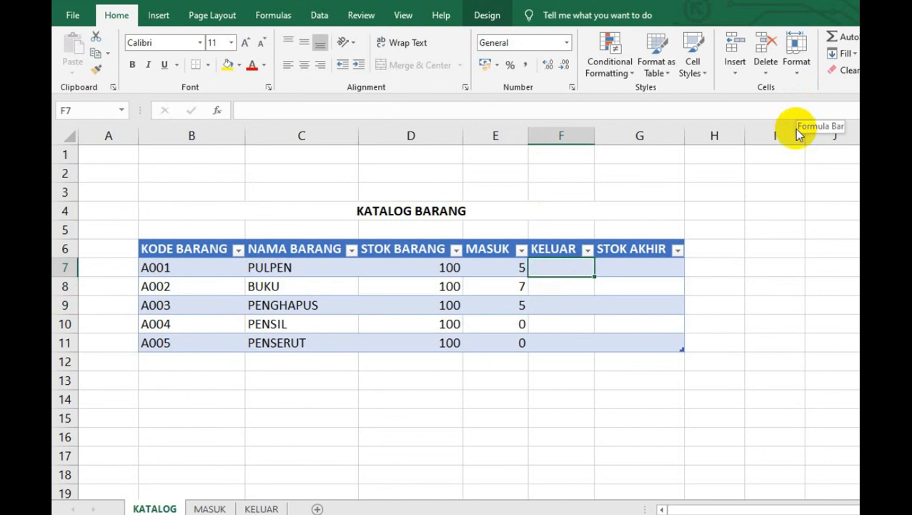
type("=")
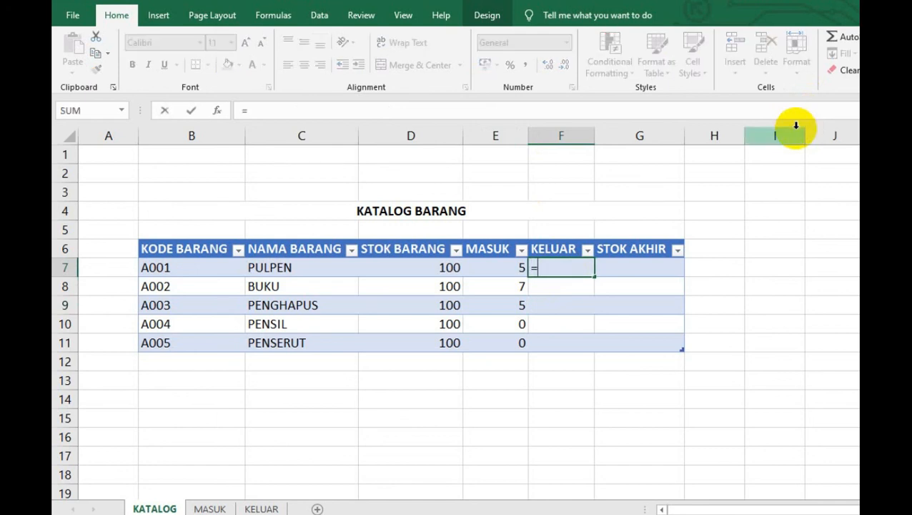
type("SUM")
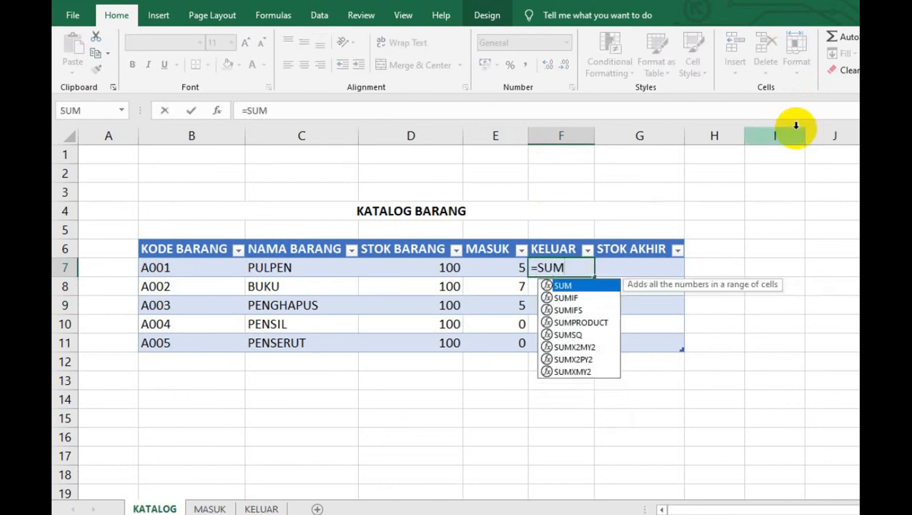
type("IF(")
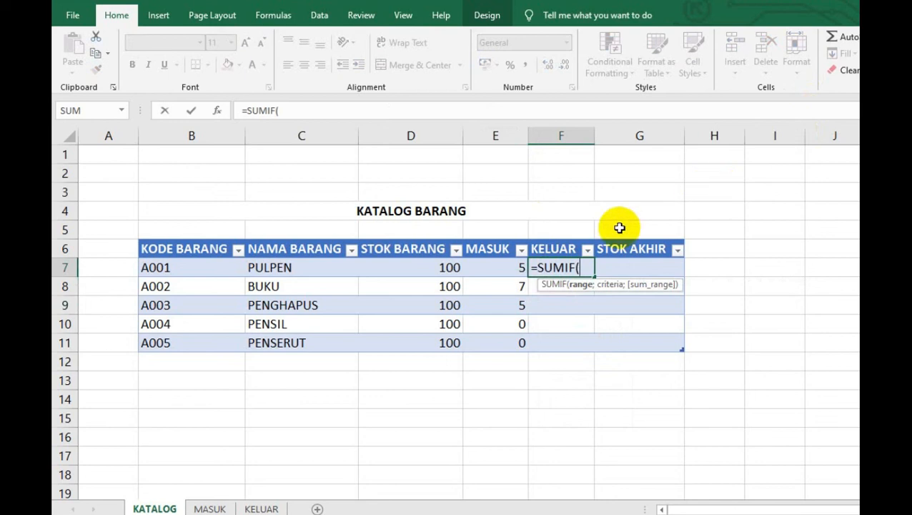
left_click(264, 507)
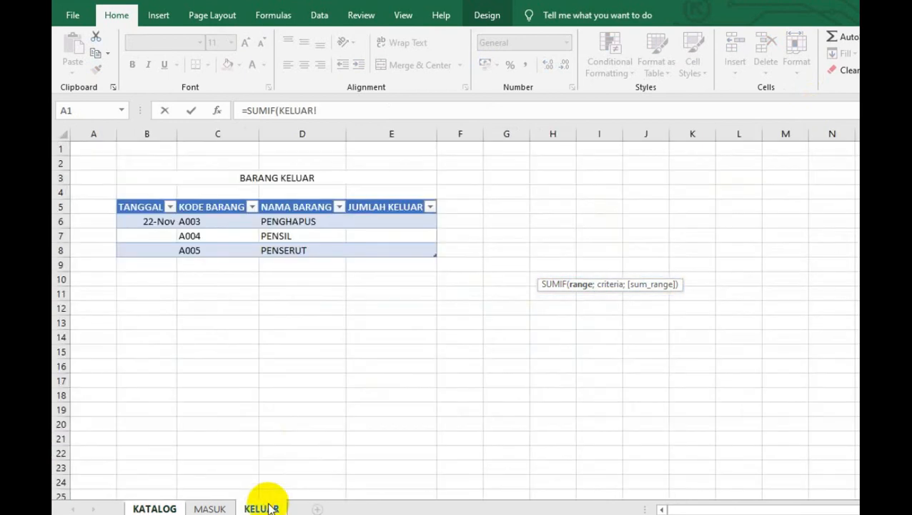
left_click(232, 223)
left_click_drag(233, 227, 230, 248)
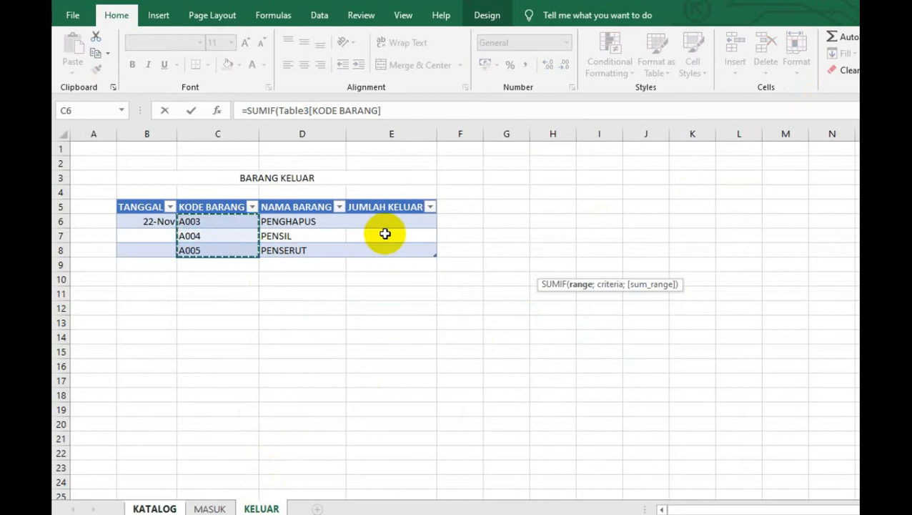
type(";")
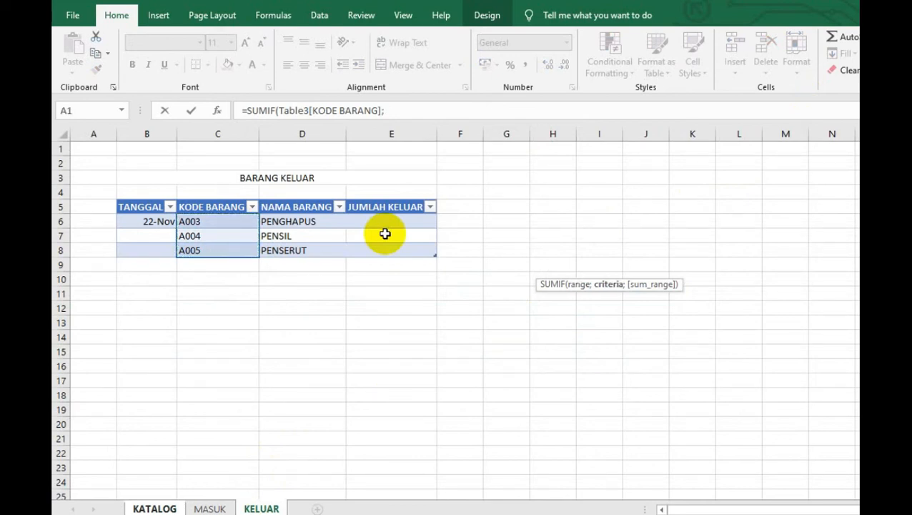
- Complete the F7 formula with the row's KODE BARANG as criteria and the KELUAR table's JUMLAH KELUAR as sum range, and check the column's cells
left_click(155, 508)
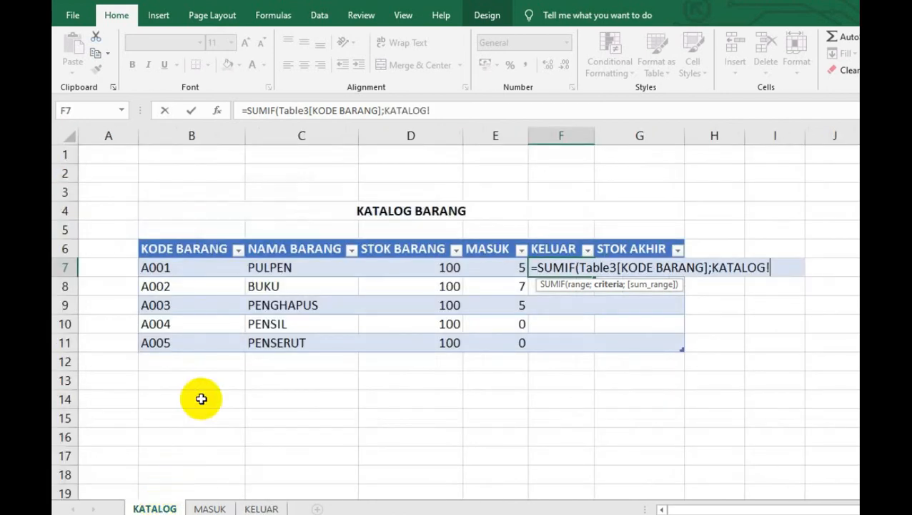
left_click(204, 269)
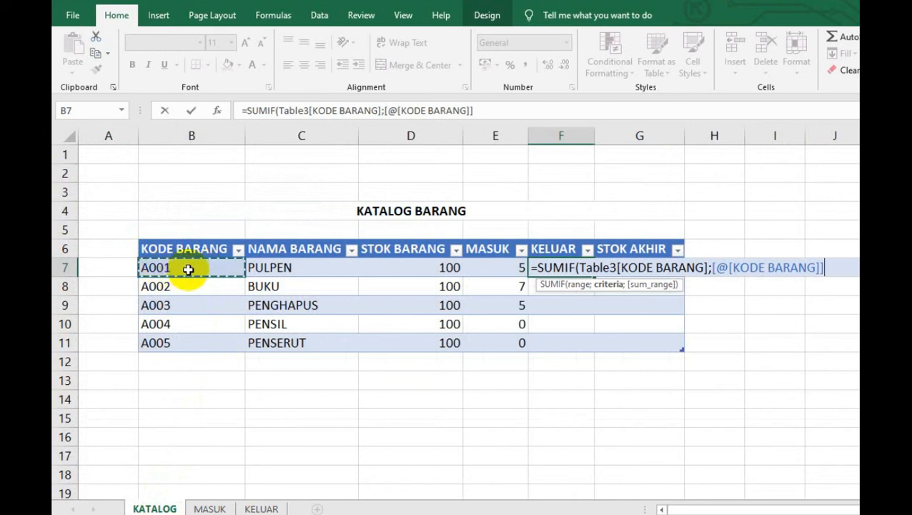
type(";")
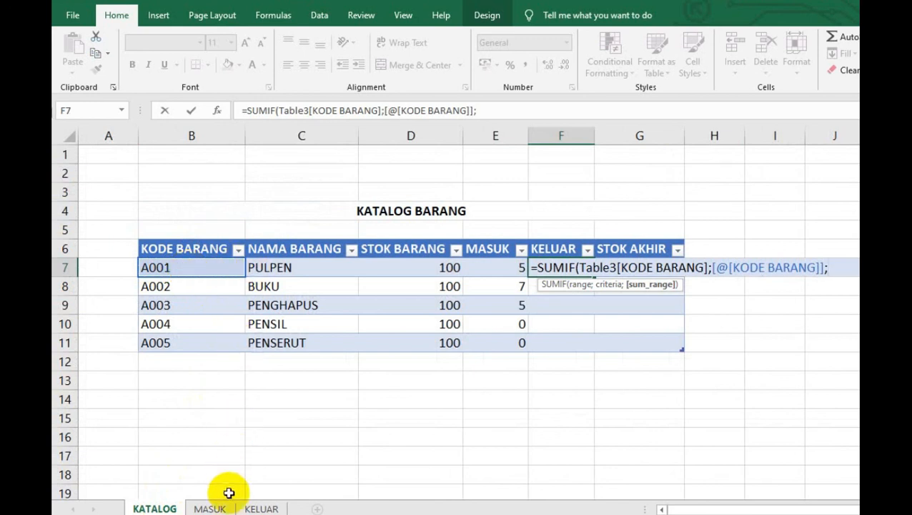
left_click(256, 508)
left_click_drag(396, 223, 407, 251)
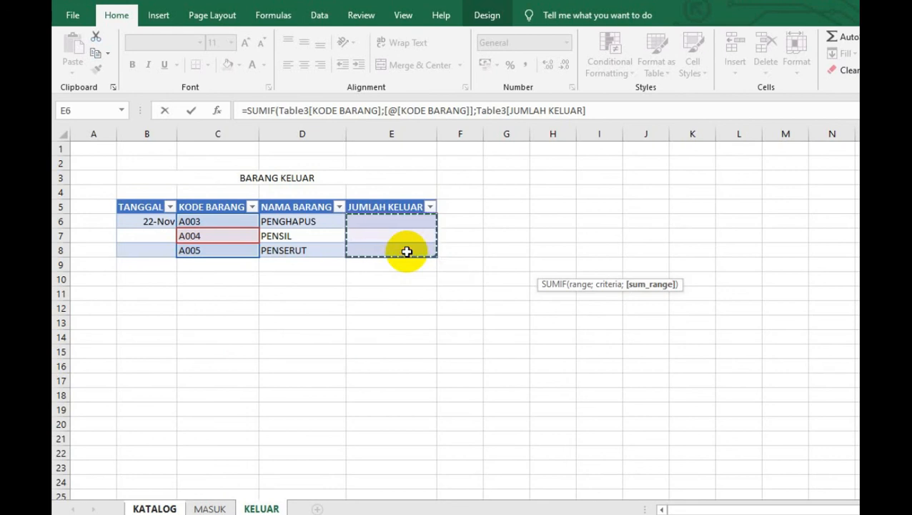
type(")")
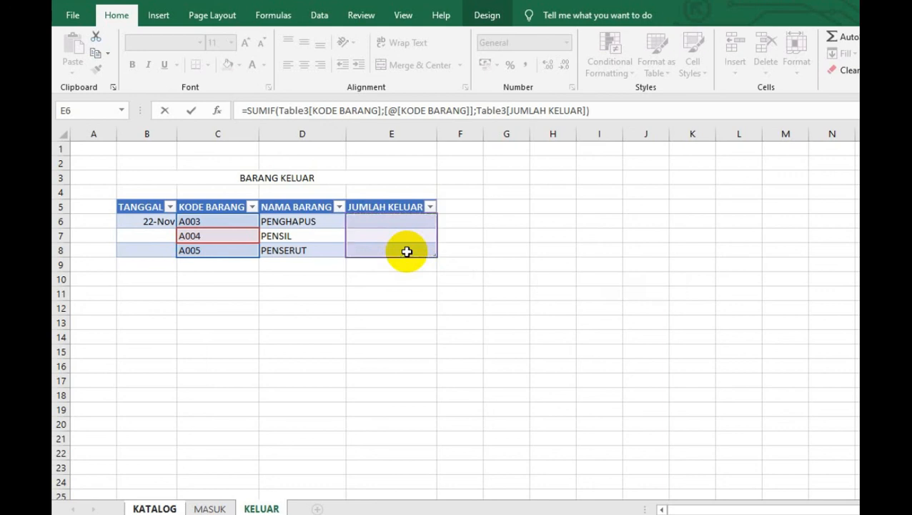
key("Return")
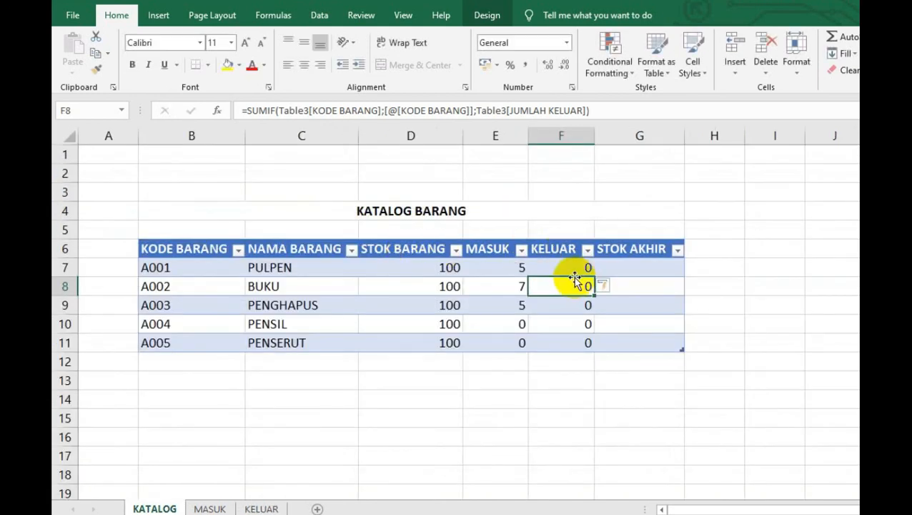
left_click_drag(584, 271, 568, 340)
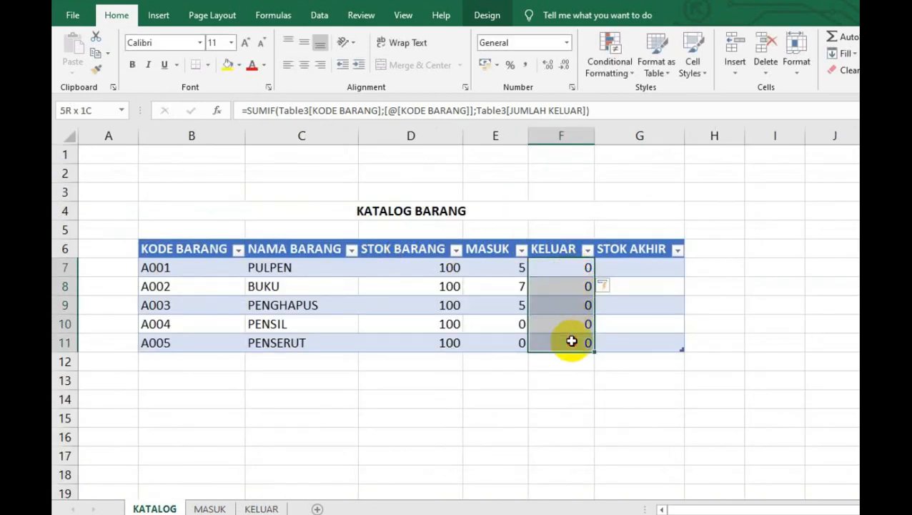
- Enter the JUMLAH KELUAR quantities 1, 2 and 3 in cells E6 to E8 of the KELUAR sheet
left_click(259, 508)
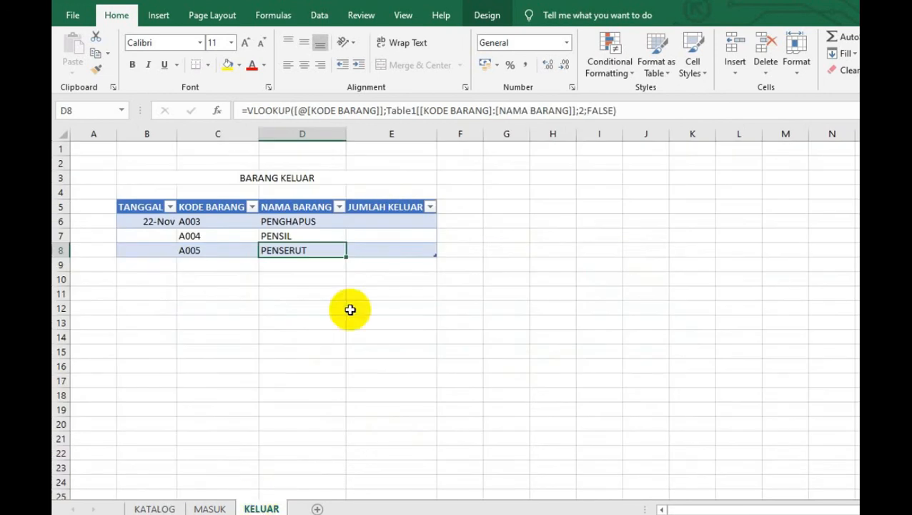
left_click(407, 226)
type("1")
left_click(404, 239)
type("2")
left_click(402, 249)
type("3")
left_click(423, 267)
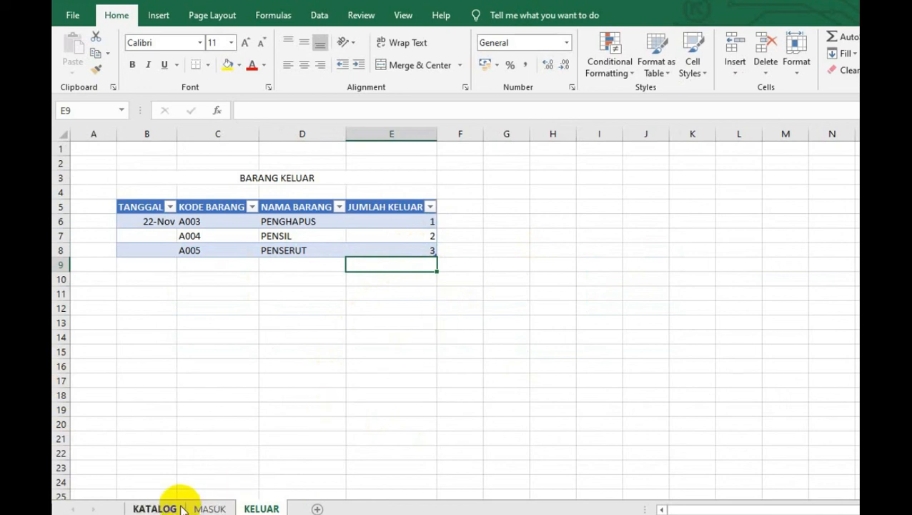
- Compare the KELUAR column of the KATALOG table with the JUMLAH KELUAR quantities on the KELUAR sheet
left_click(144, 506)
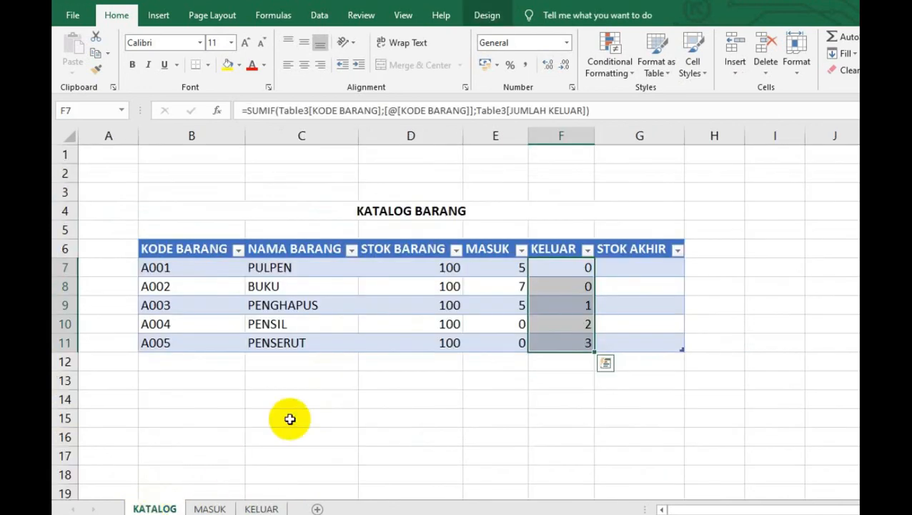
left_click(246, 504)
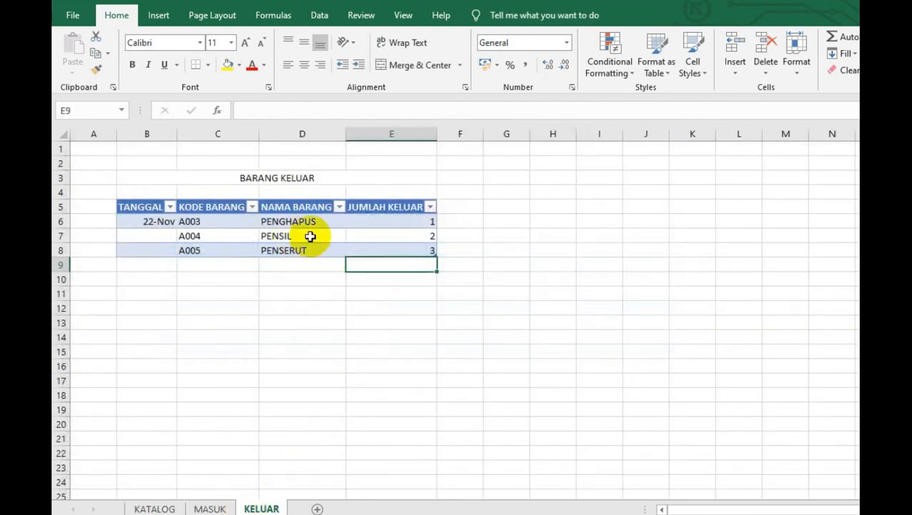
left_click(150, 507)
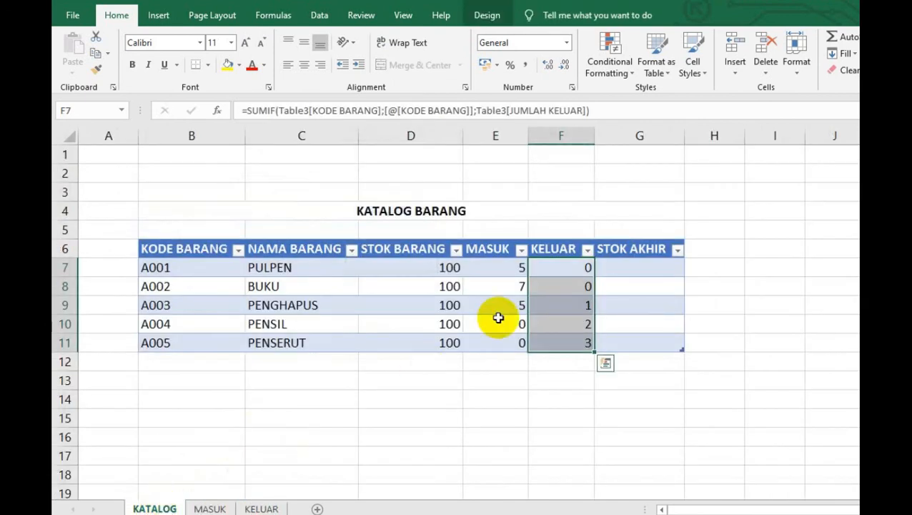
left_click(261, 504)
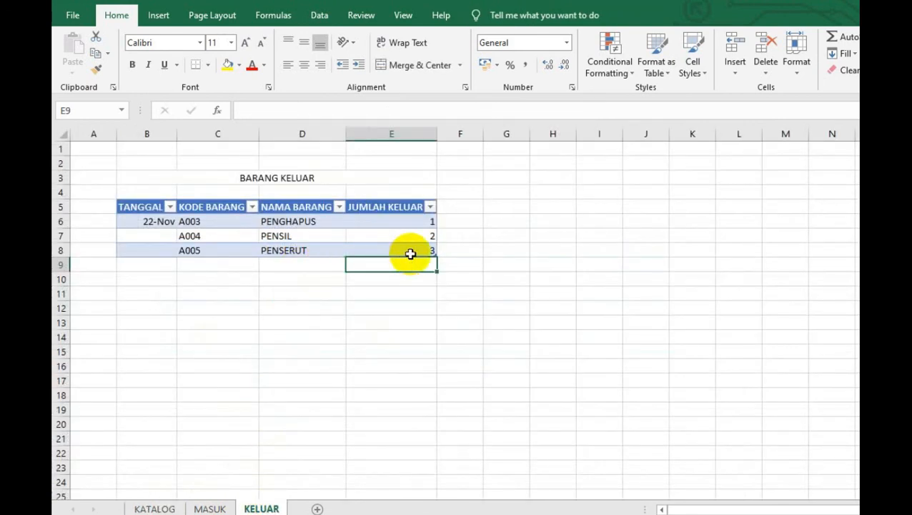
left_click(147, 508)
- Calculate STOK AKHIR from cell G7 of the KATALOG table as the row's STOK BARANG plus MASUK minus KELUAR
left_click(662, 271)
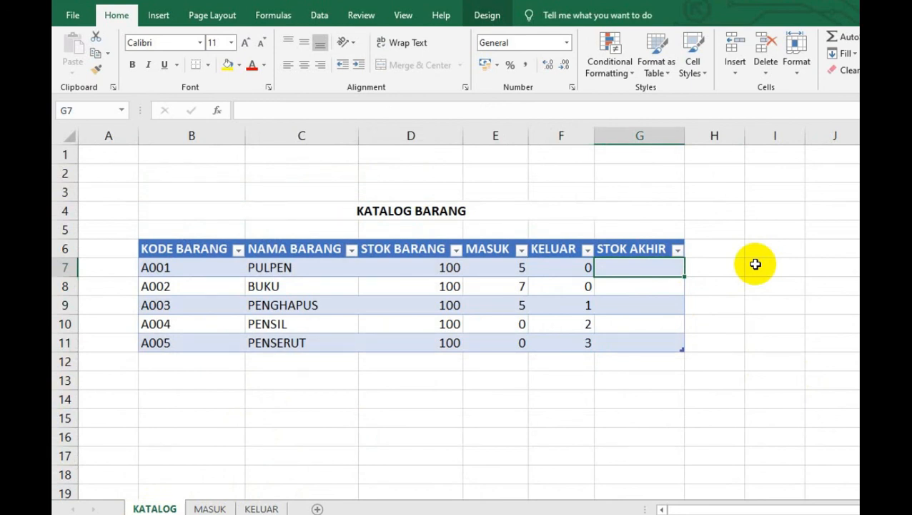
left_click(261, 508)
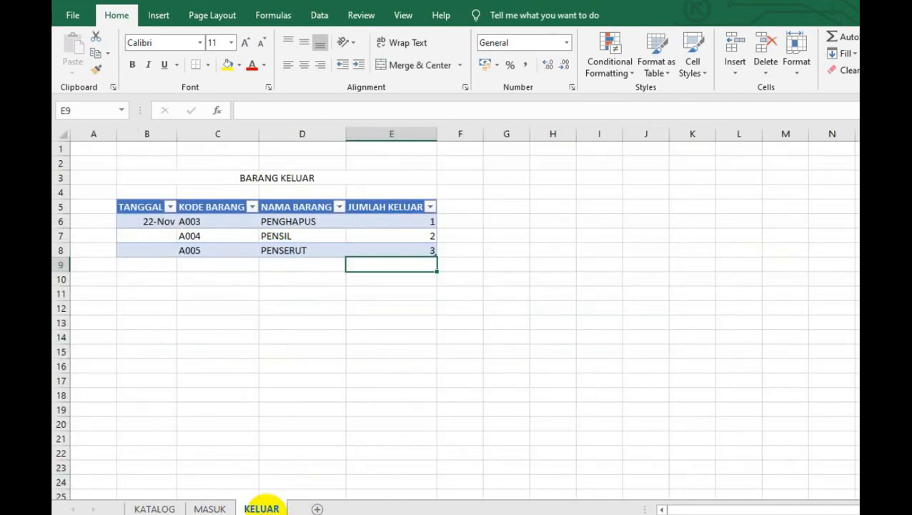
left_click(226, 508)
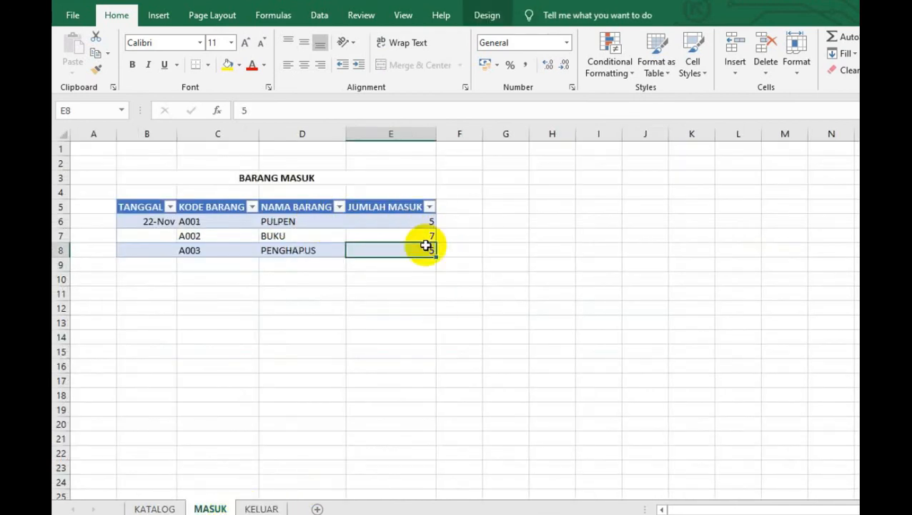
left_click(256, 506)
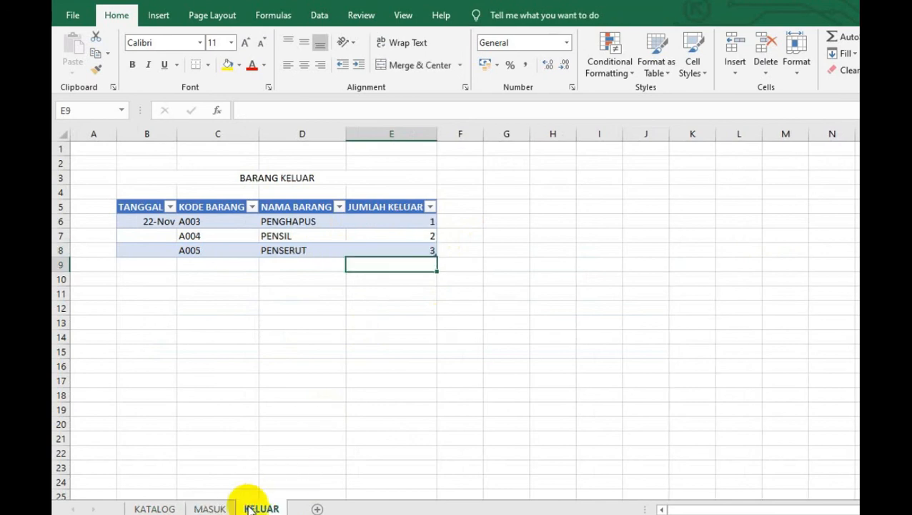
left_click(155, 507)
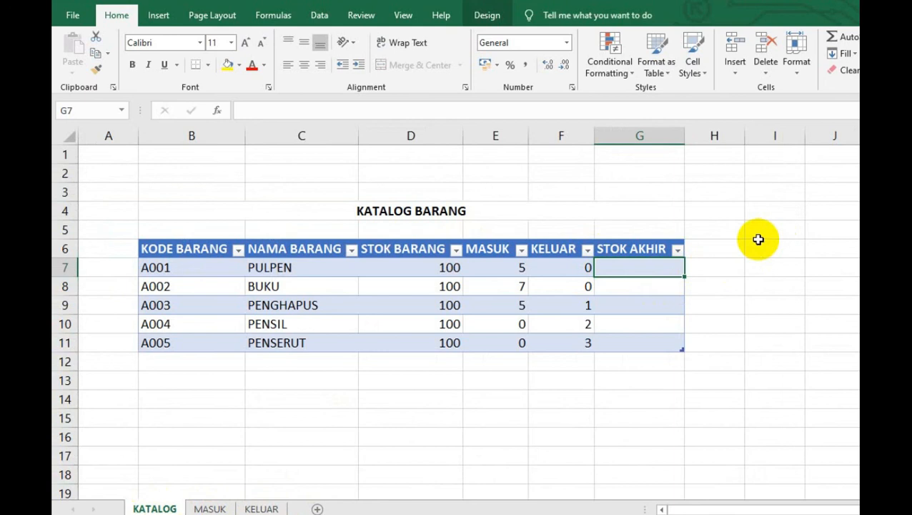
type("=")
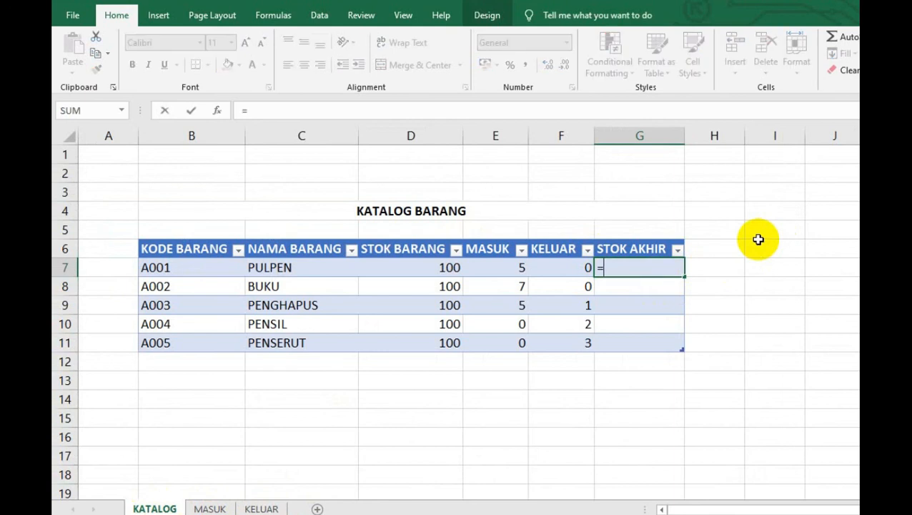
left_click(437, 268)
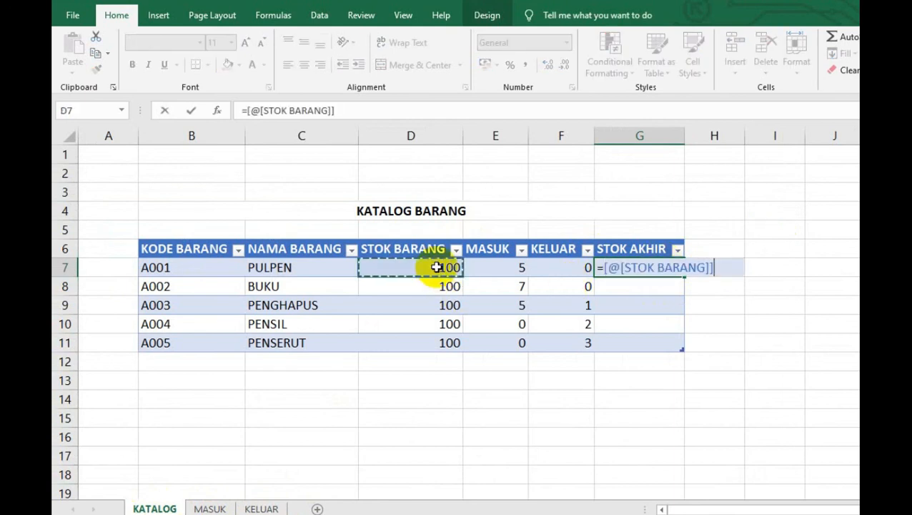
type("+")
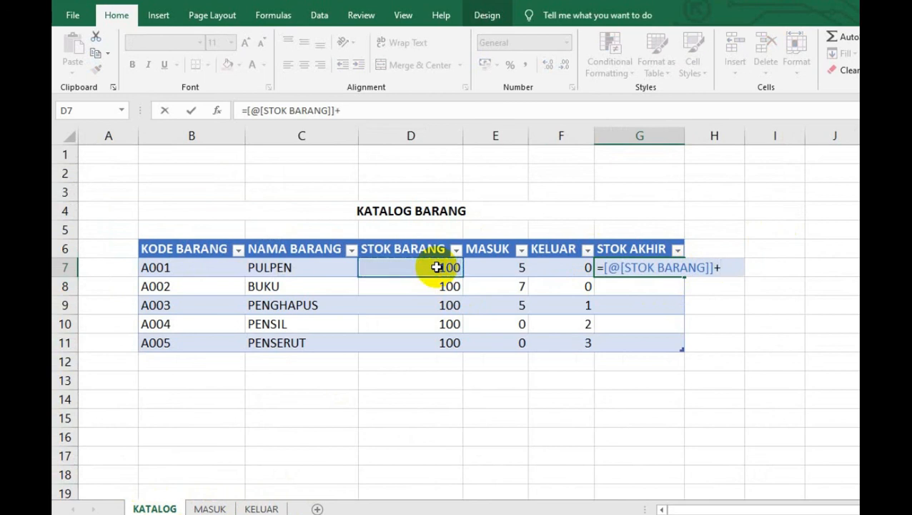
left_click(491, 265)
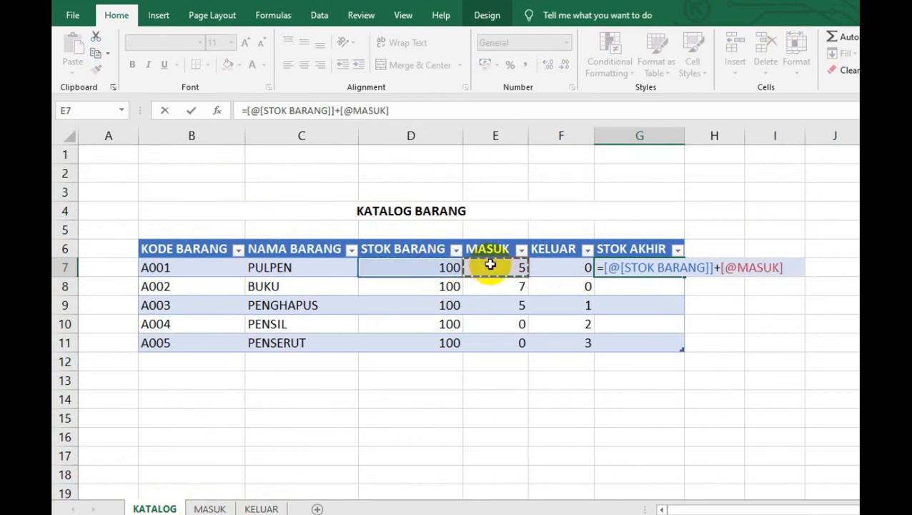
type("-")
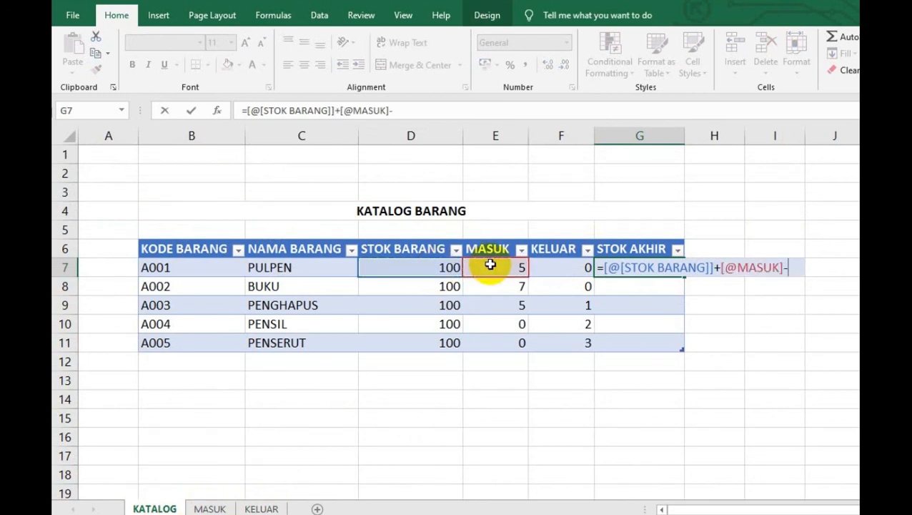
left_click(562, 268)
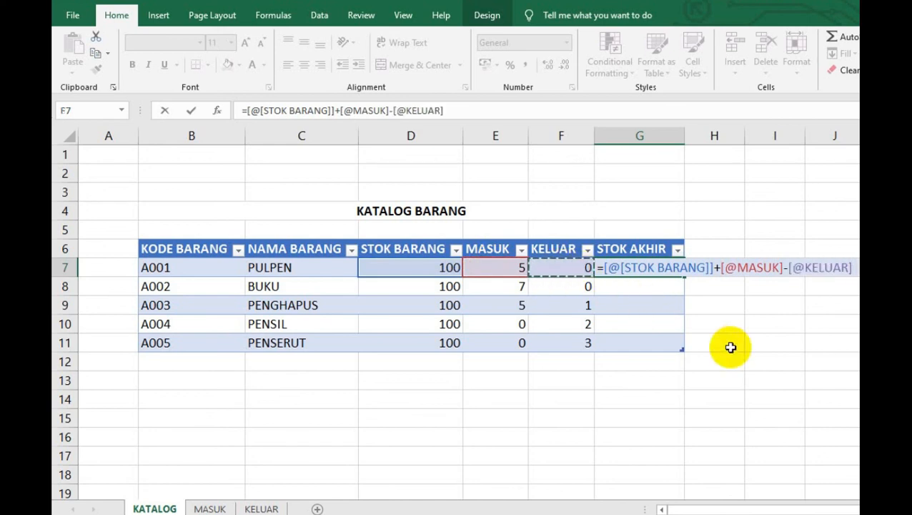
key("Return")
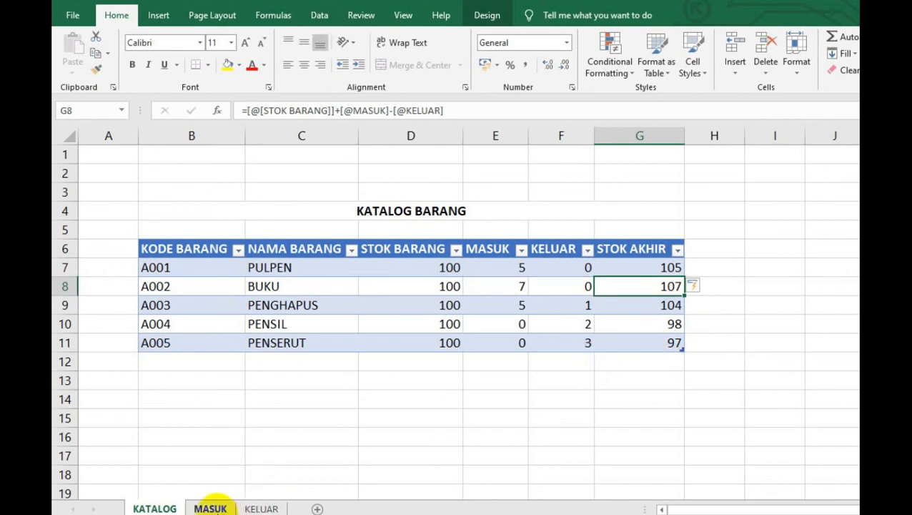
- Review the BARANG MASUK and BARANG KELUAR tables at a larger zoom against the finished KATALOG table
left_click(211, 508)
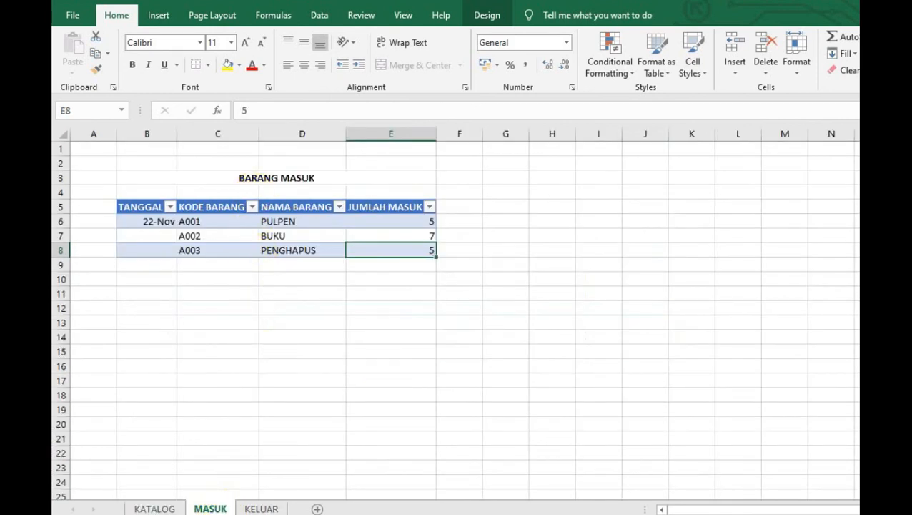
scroll(458, 315, "up", 3)
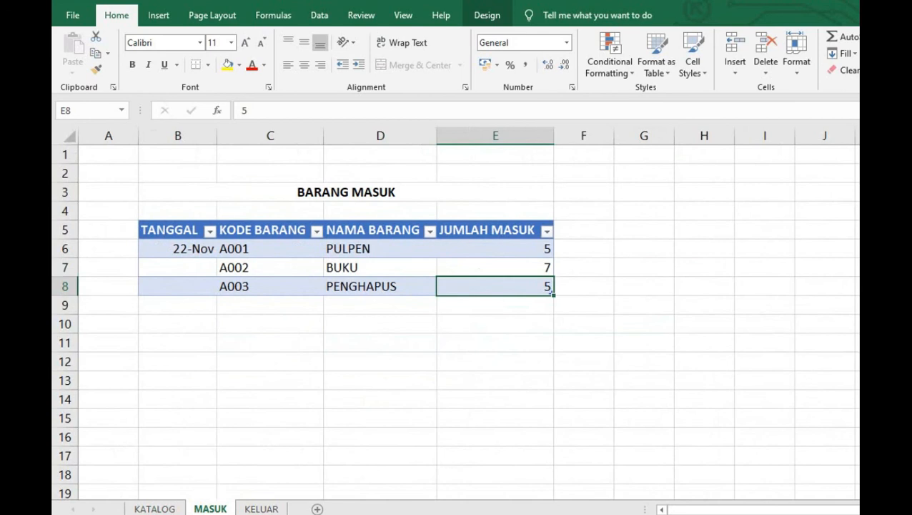
left_click(271, 504)
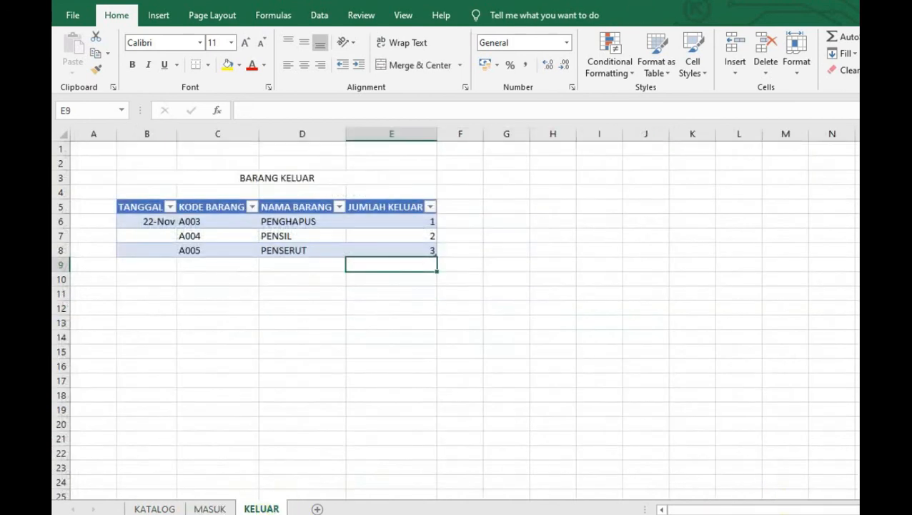
scroll(201, 407, "up", 2)
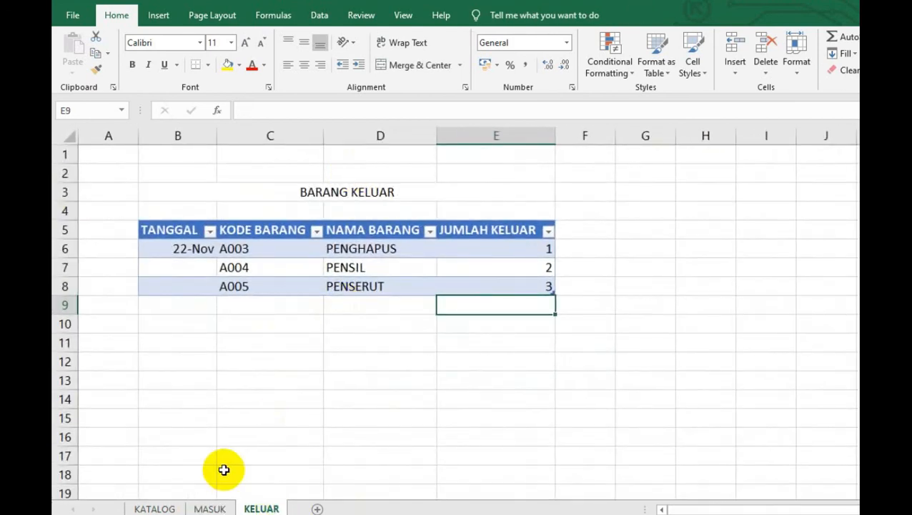
left_click(154, 508)
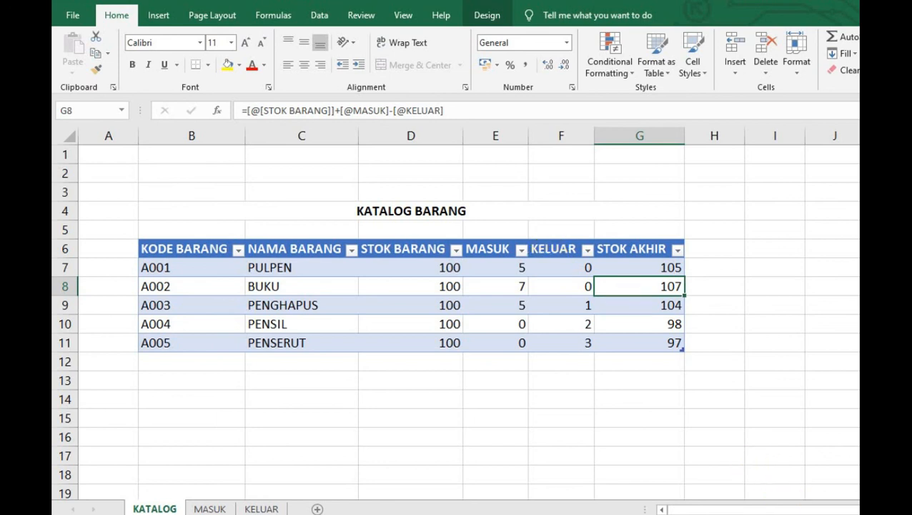
left_click(886, 514)
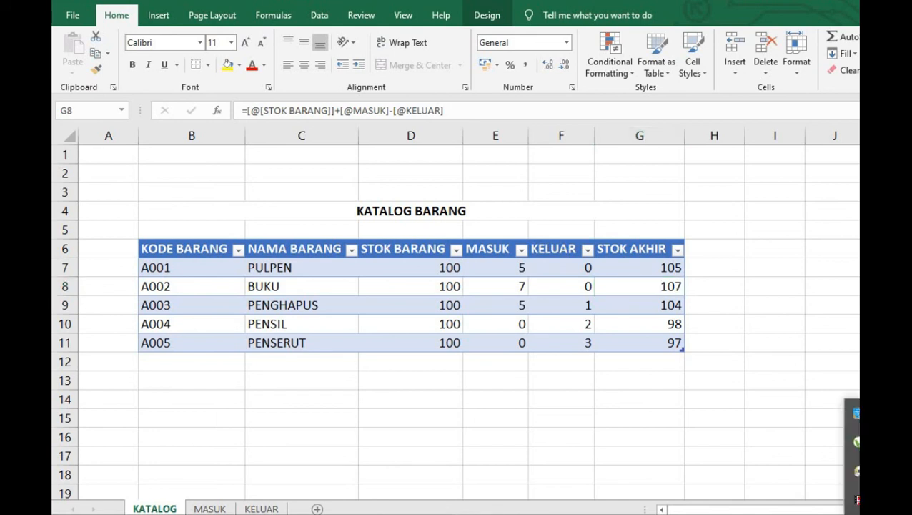